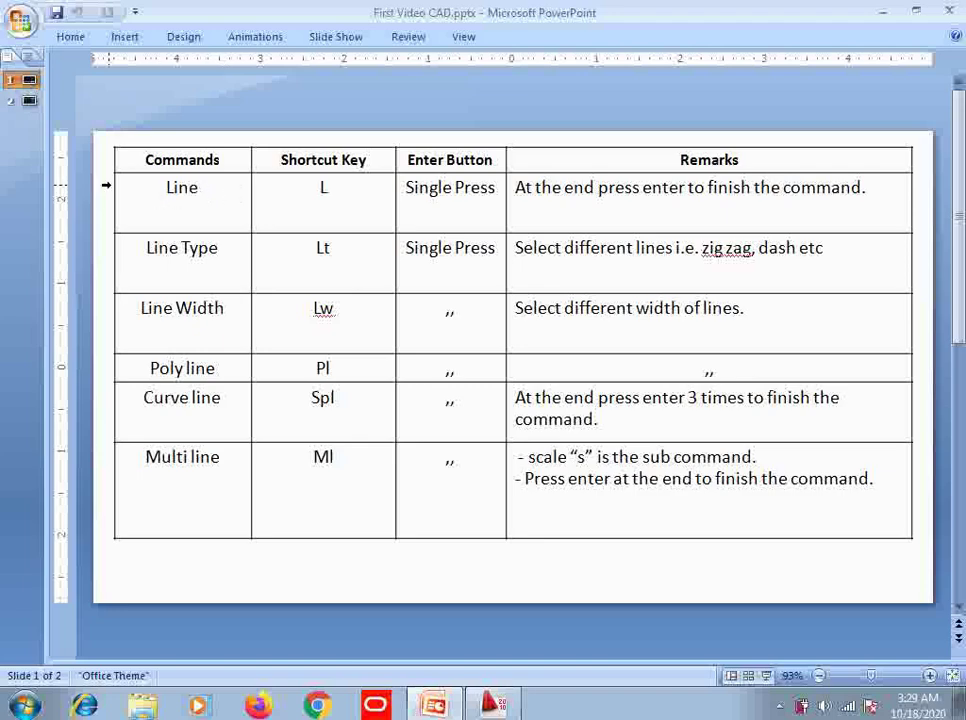
Go to slide 2's dimension commands table, then bring the empty AutoCAD Drawing1.dwg forward
{"action": "left_click", "coordinate": [29, 102]}
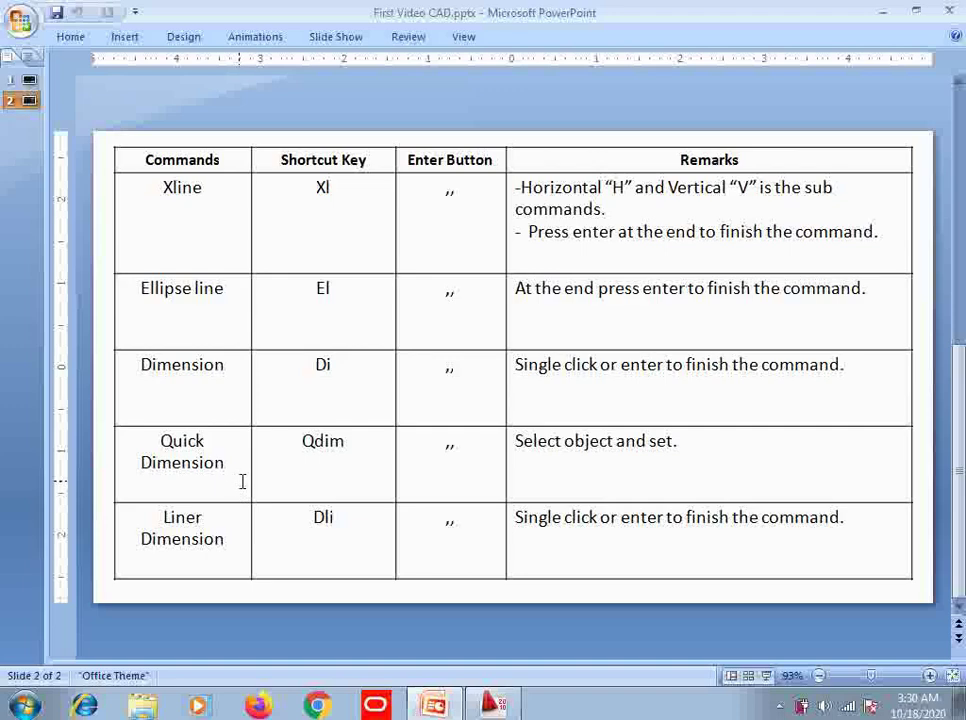
{"action": "left_click", "coordinate": [491, 706]}
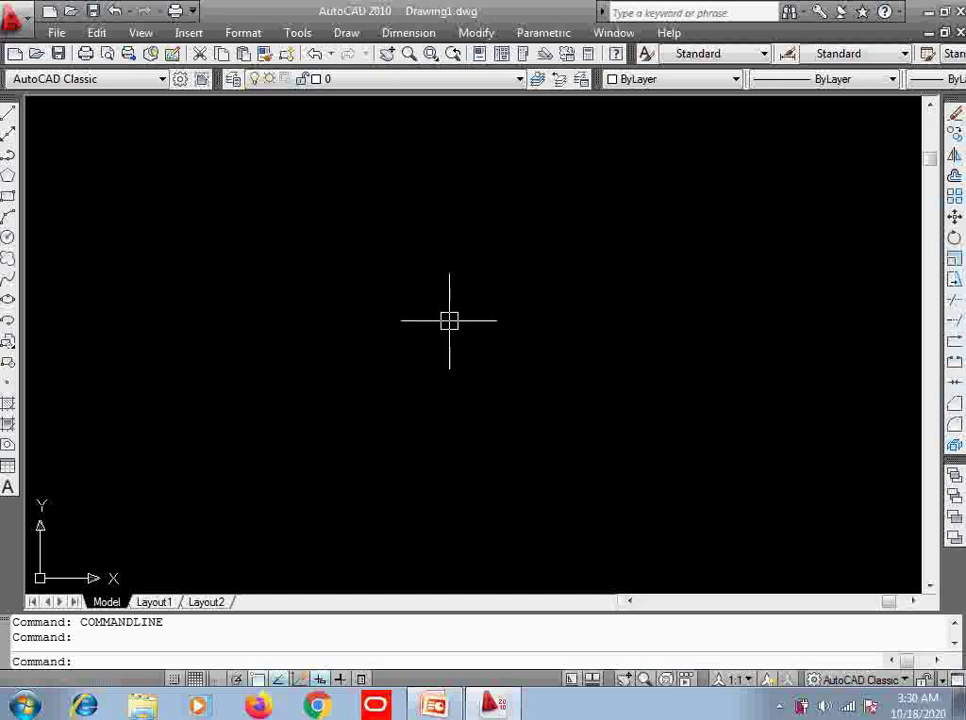
Use UN to set Architectural length units with 0'-0" whole-inch precision
{"action": "type", "text": "un"}
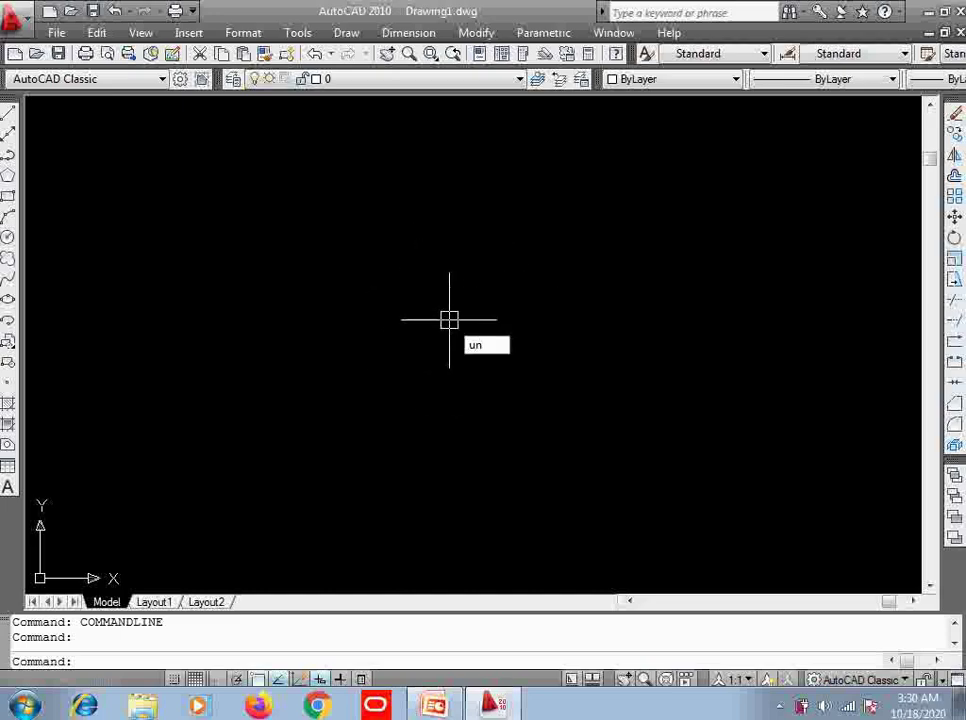
{"action": "key", "text": "Return"}
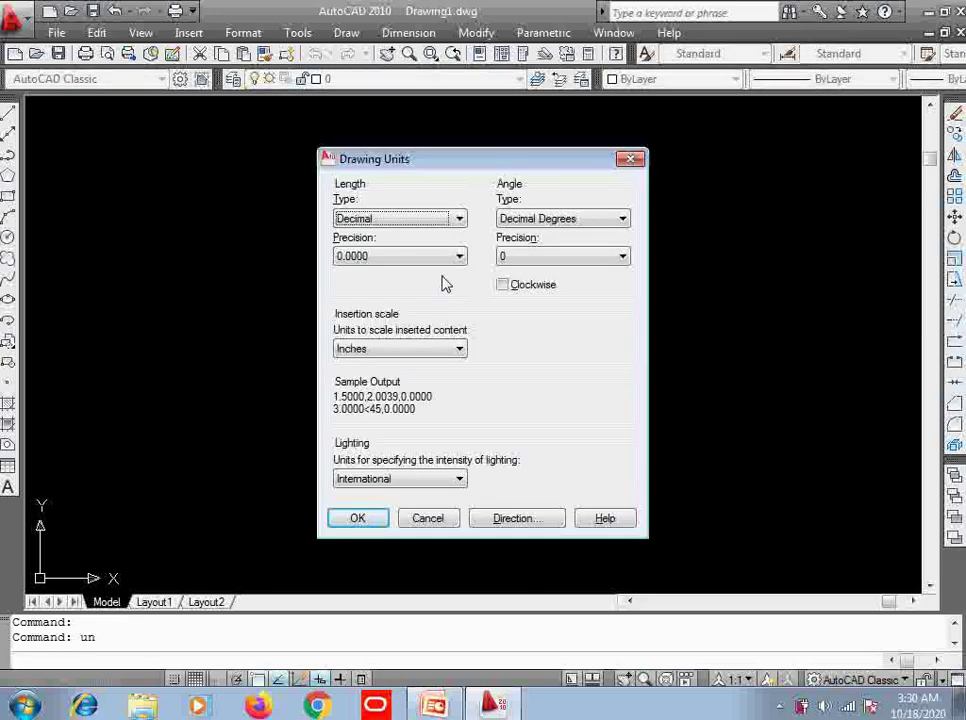
{"action": "left_click", "coordinate": [446, 223]}
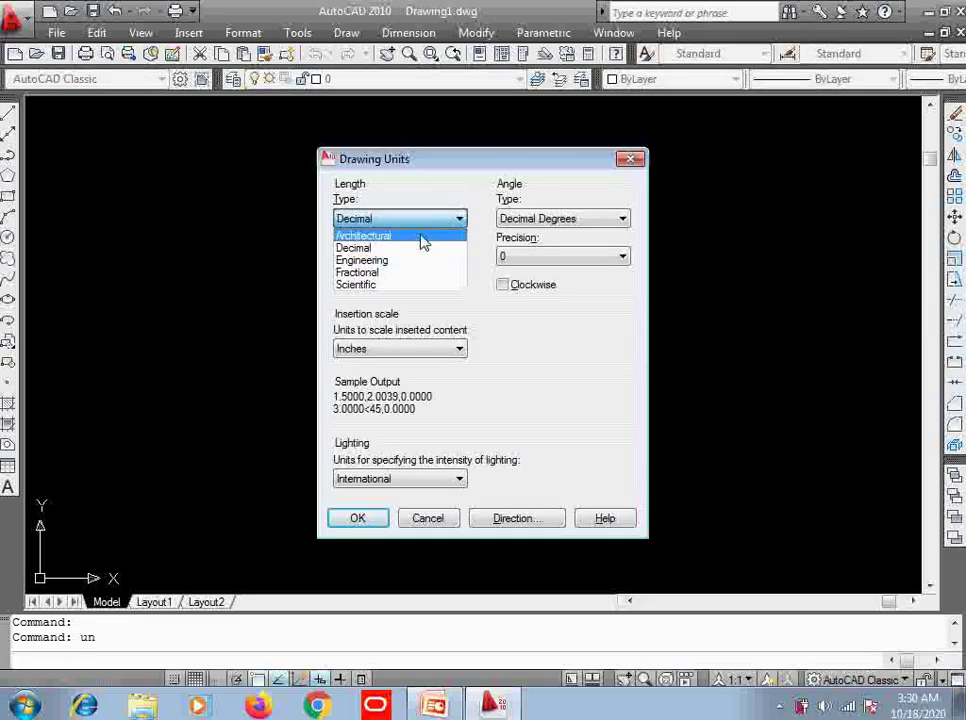
{"action": "left_click", "coordinate": [421, 236]}
{"action": "left_click", "coordinate": [393, 258]}
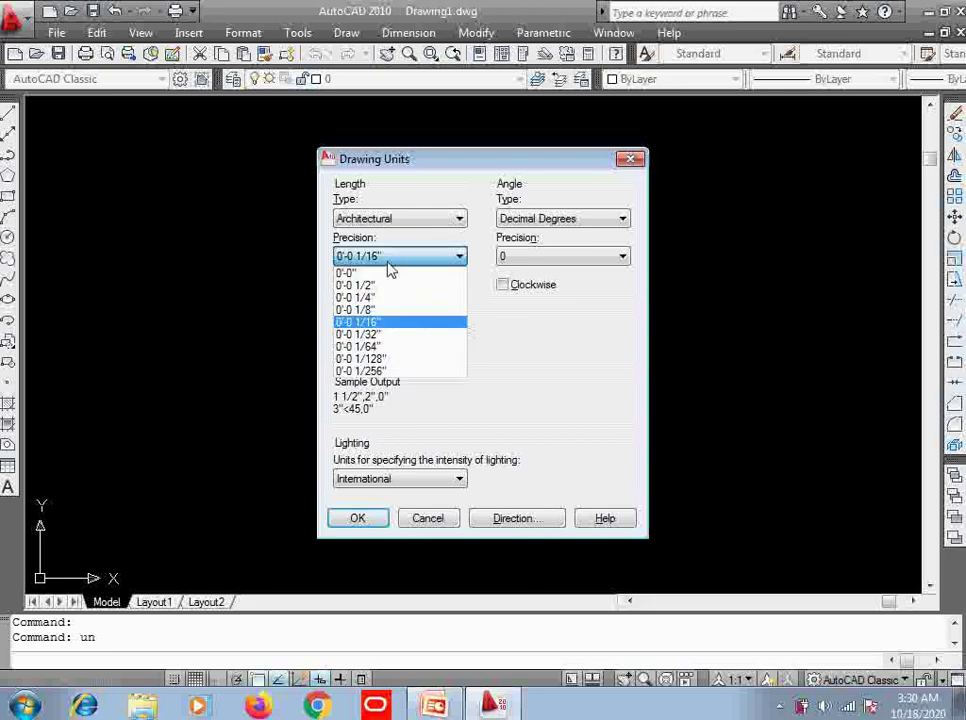
{"action": "left_click", "coordinate": [377, 273]}
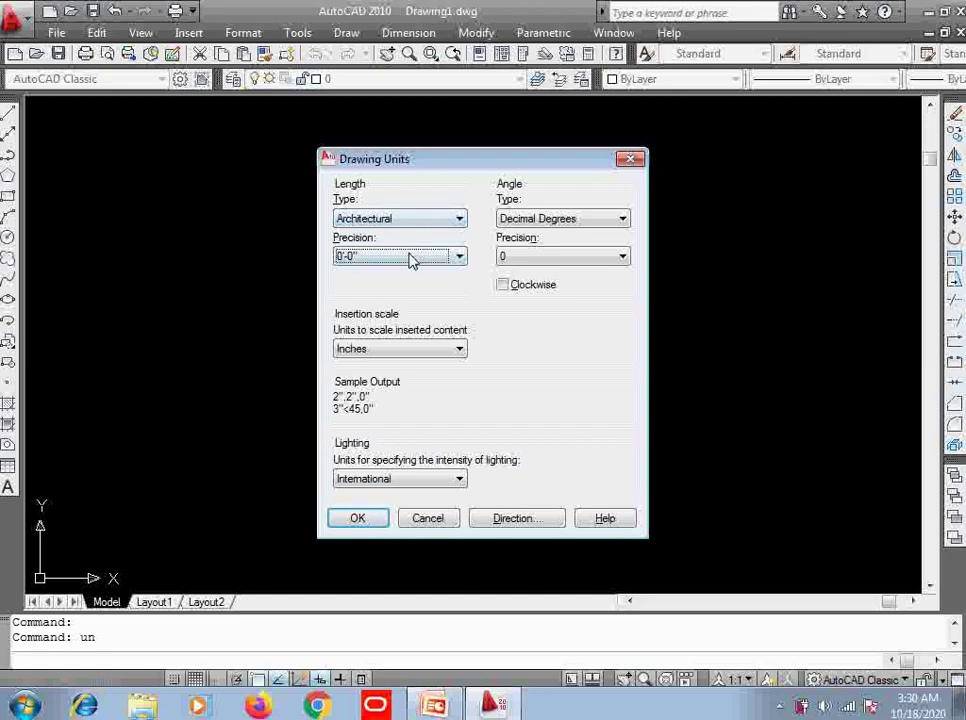
{"action": "left_click", "coordinate": [422, 222]}
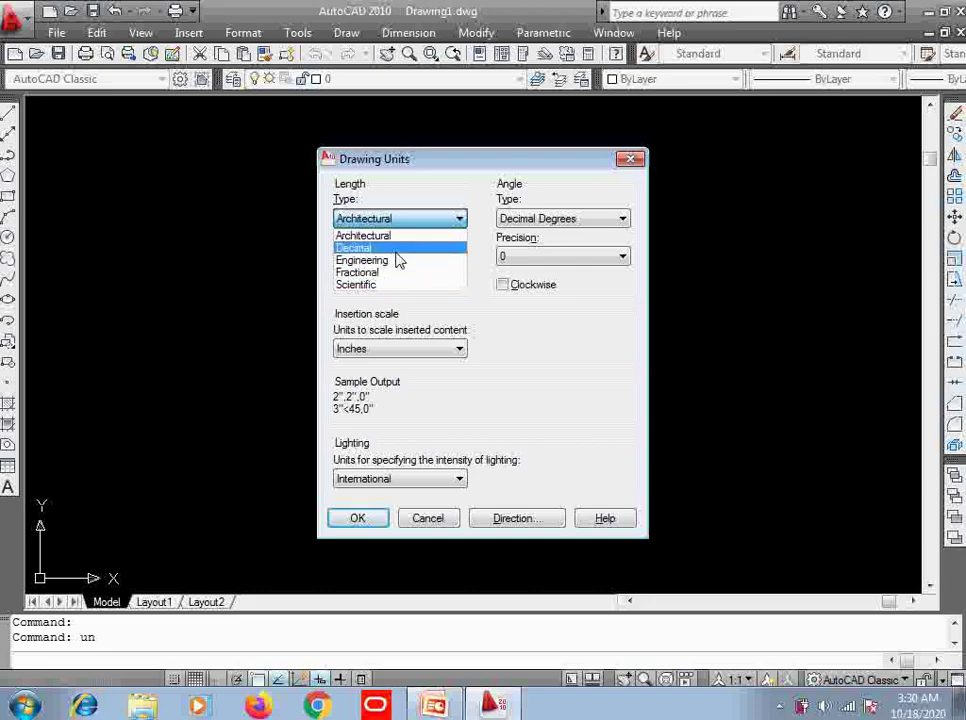
{"action": "left_click", "coordinate": [399, 237]}
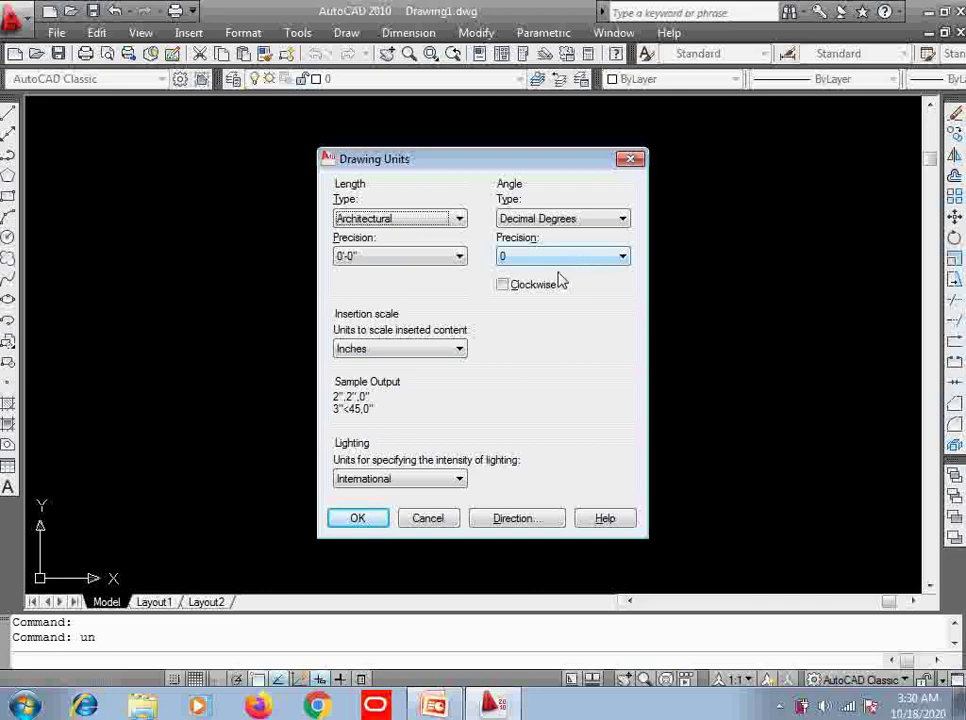
{"action": "left_click", "coordinate": [379, 516]}
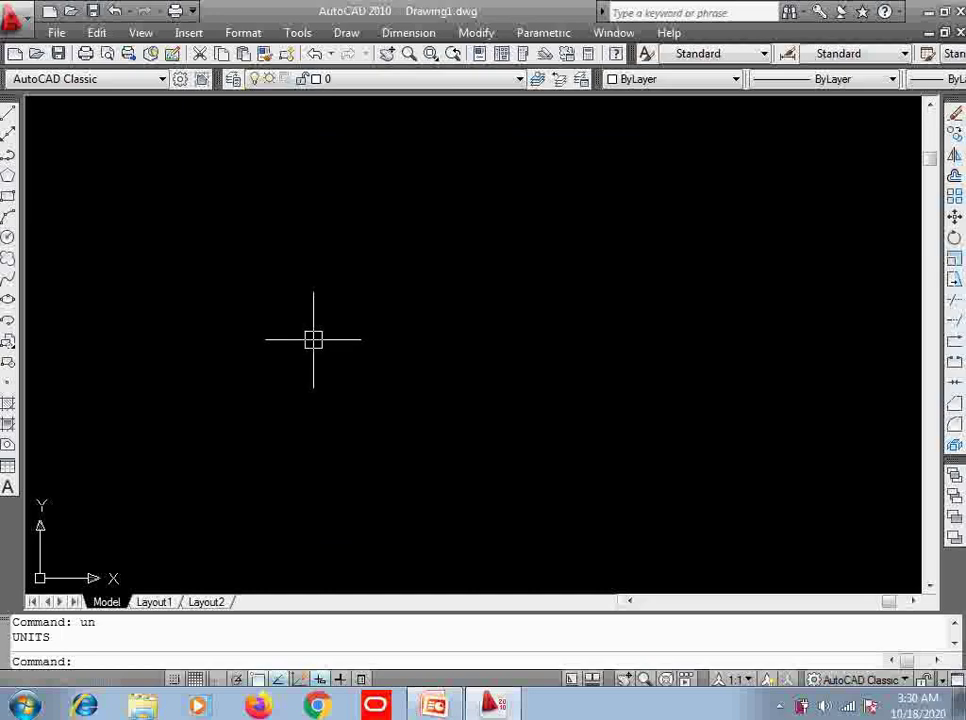
Draw one line from the upper left sloping down to the right, with Ortho off
{"action": "type", "text": "l"}
{"action": "key", "text": "Return"}
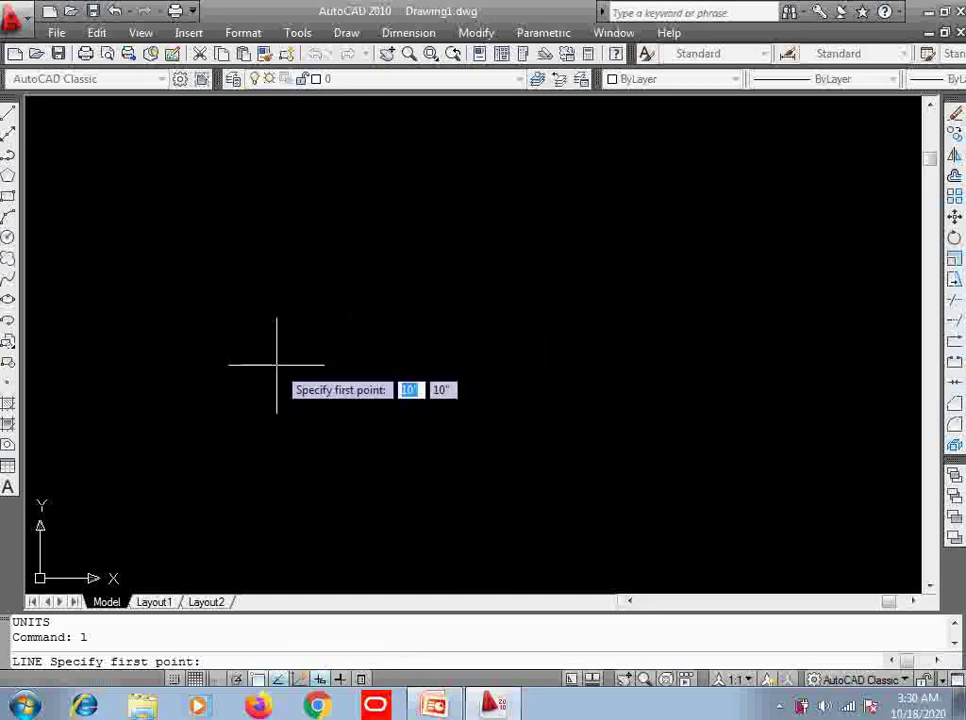
{"action": "left_click", "coordinate": [252, 268]}
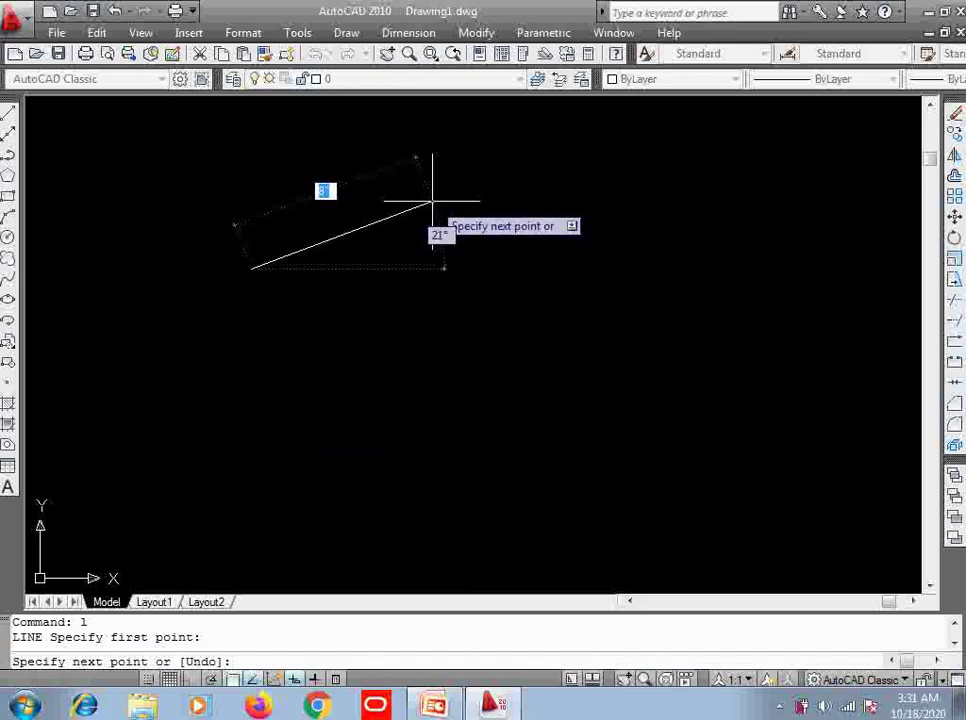
{"action": "key", "text": "F8"}
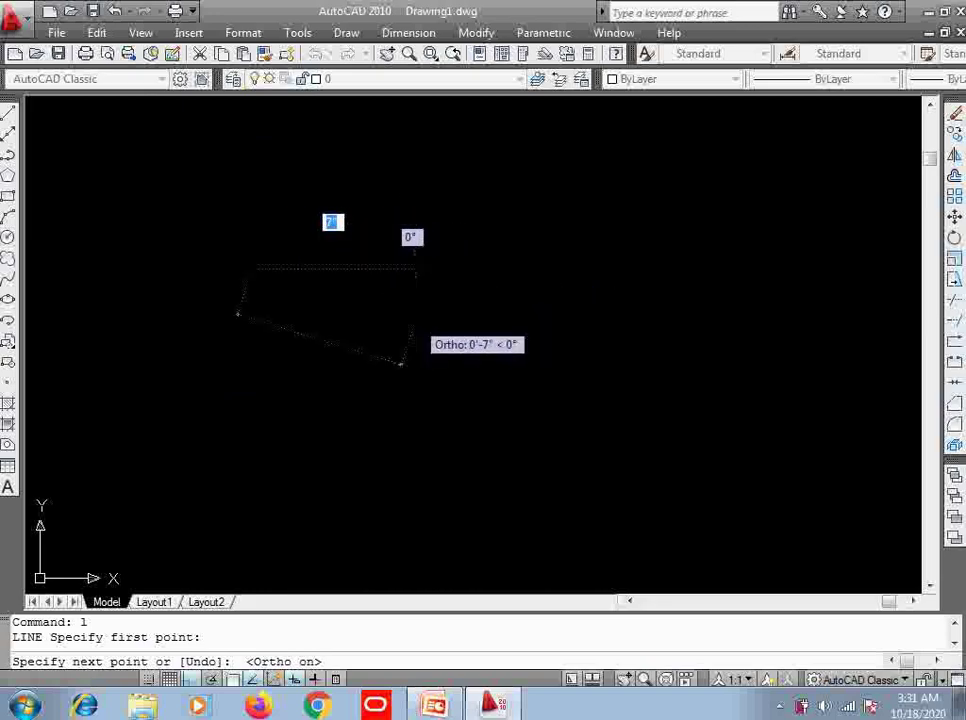
{"action": "key", "text": "F8"}
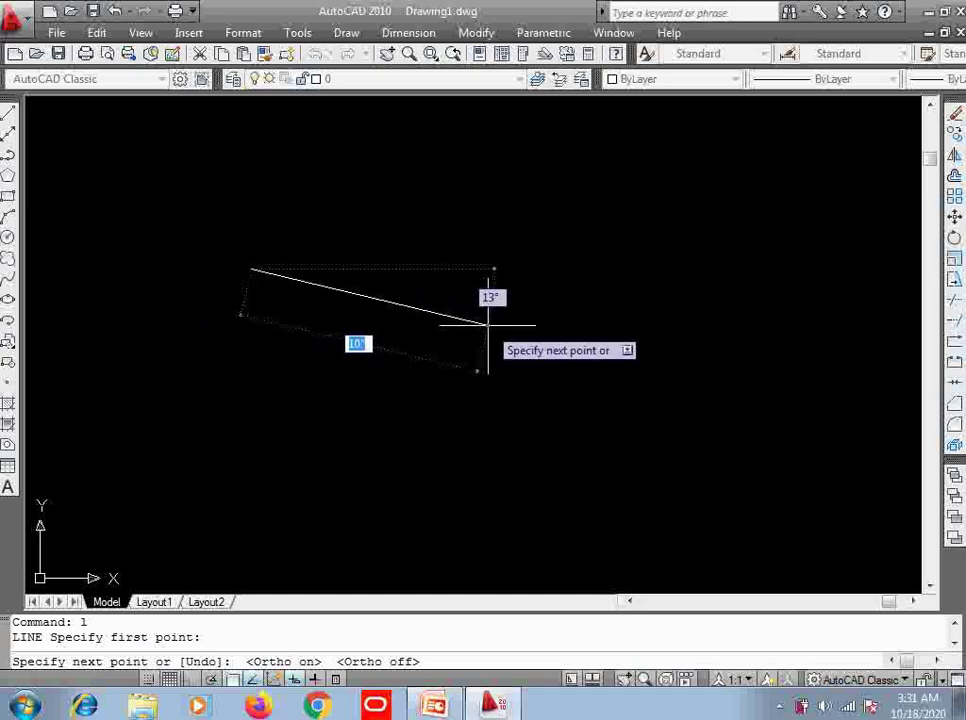
{"action": "left_click", "coordinate": [486, 323]}
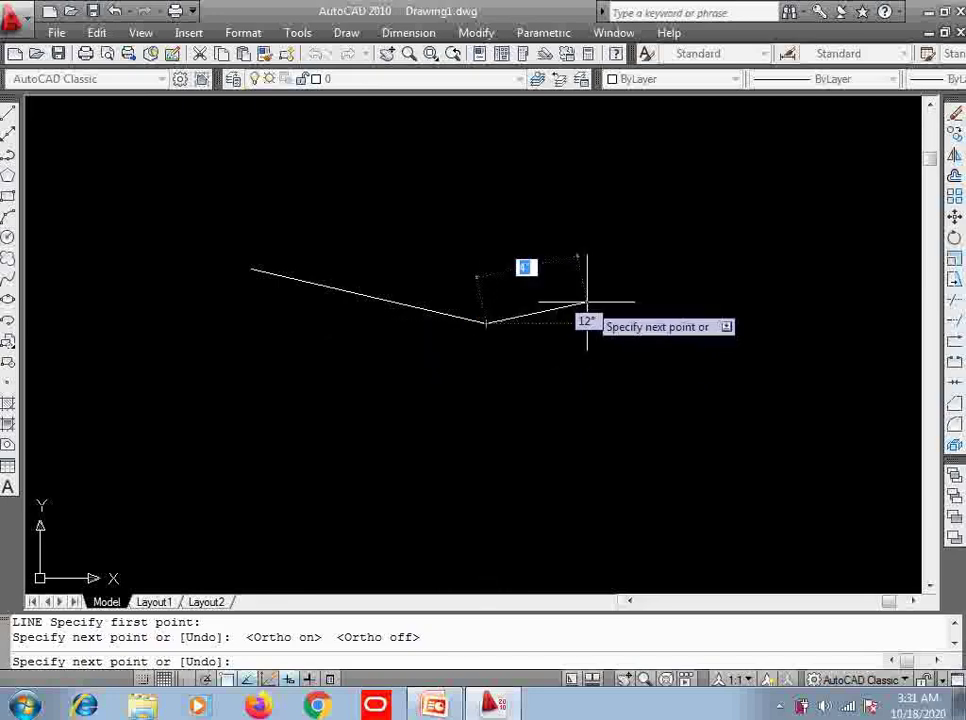
{"action": "key", "text": "Return"}
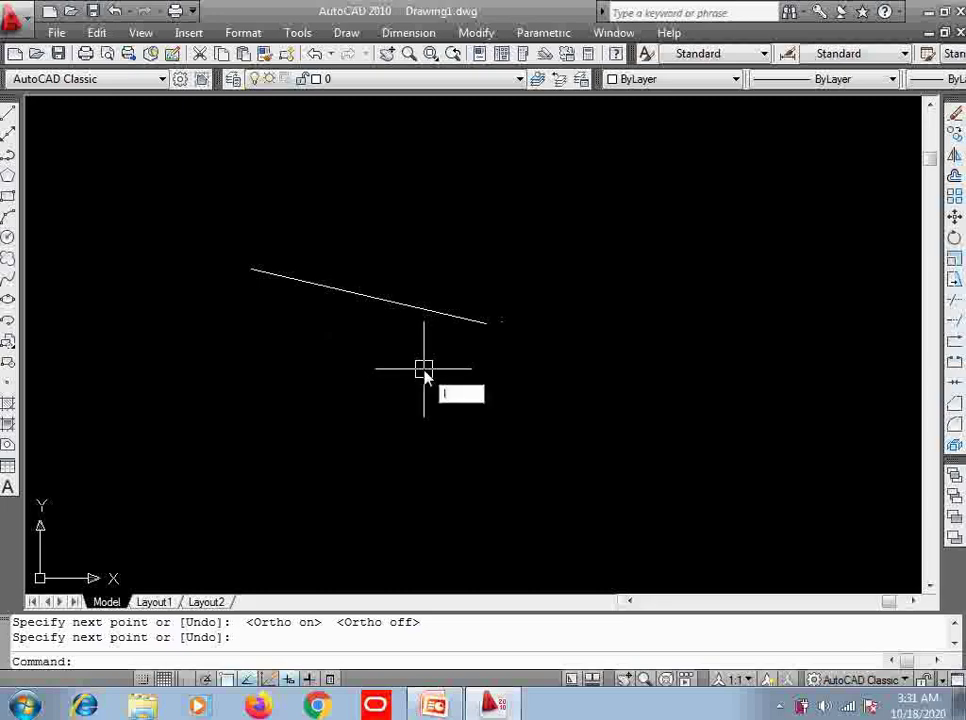
{"action": "type", "text": "lt"}
Load the BATTING linetype into the drawing from the available linetypes list
{"action": "key", "text": "Return"}
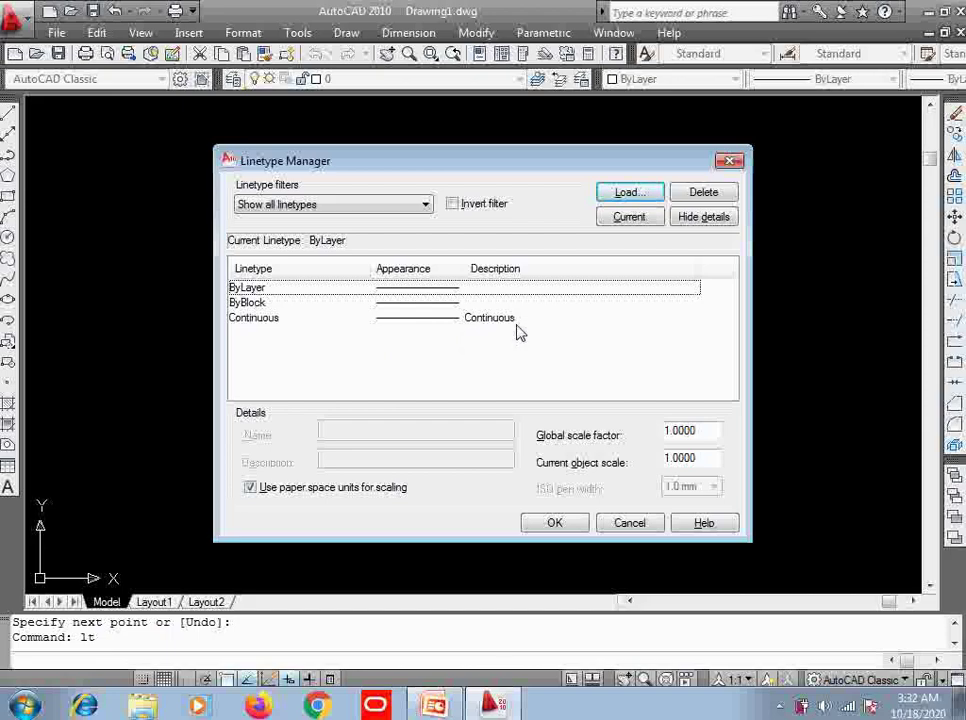
{"action": "left_click", "coordinate": [625, 193]}
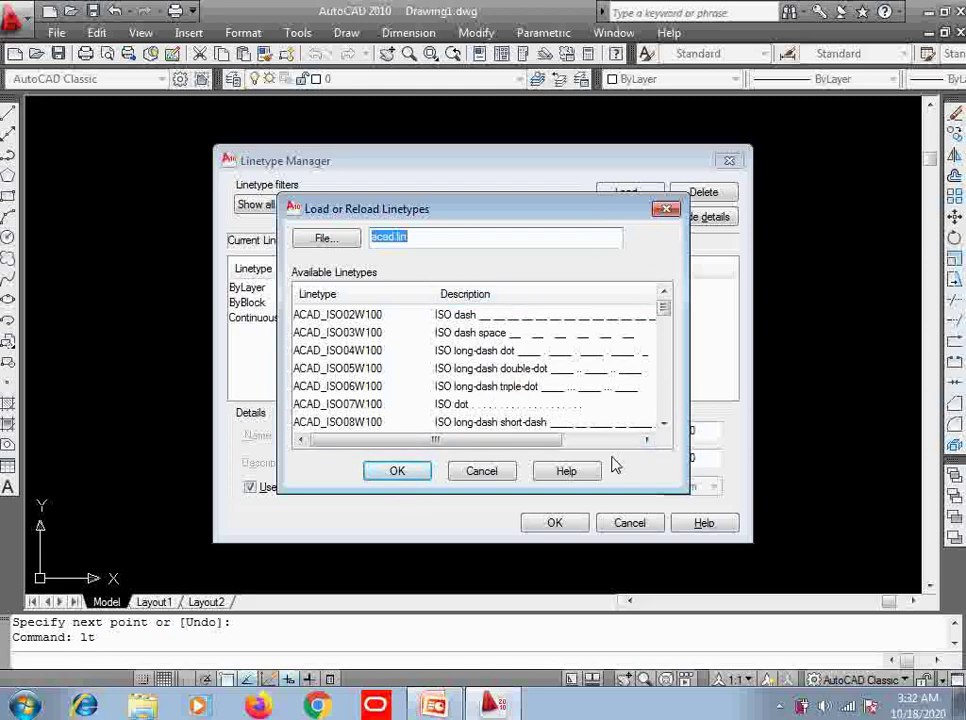
{"action": "left_click", "coordinate": [664, 425]}
{"action": "left_click", "coordinate": [664, 425]}
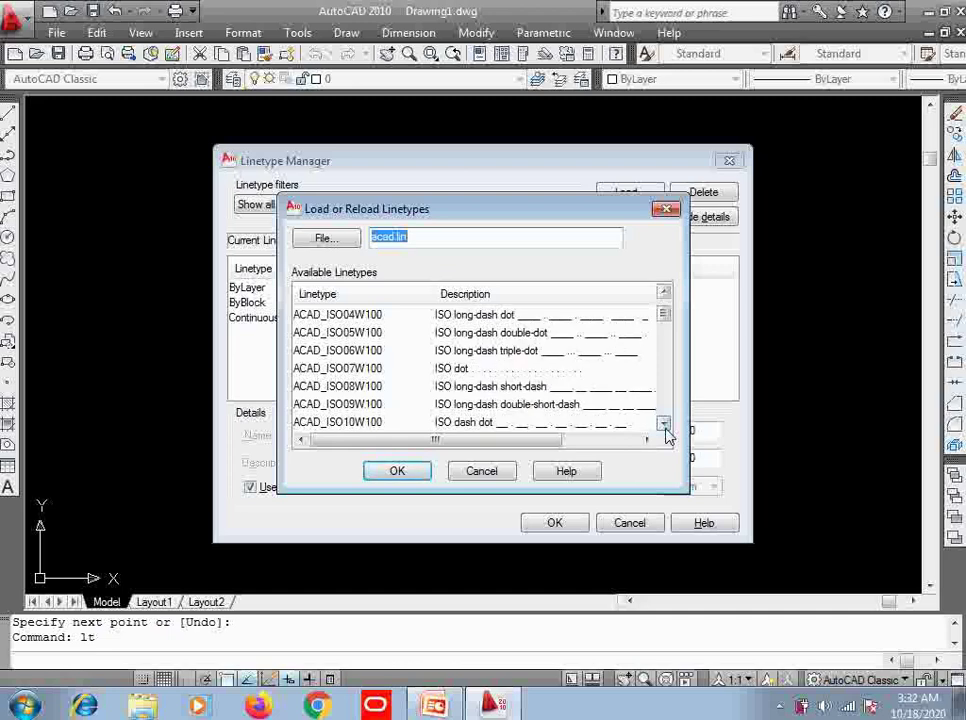
{"action": "left_click", "coordinate": [664, 425]}
{"action": "left_click", "coordinate": [664, 425]}
{"action": "left_click", "coordinate": [664, 425]}
{"action": "left_click", "coordinate": [664, 425]}
{"action": "left_click", "coordinate": [664, 425]}
{"action": "left_click", "coordinate": [664, 425]}
{"action": "left_click", "coordinate": [664, 425]}
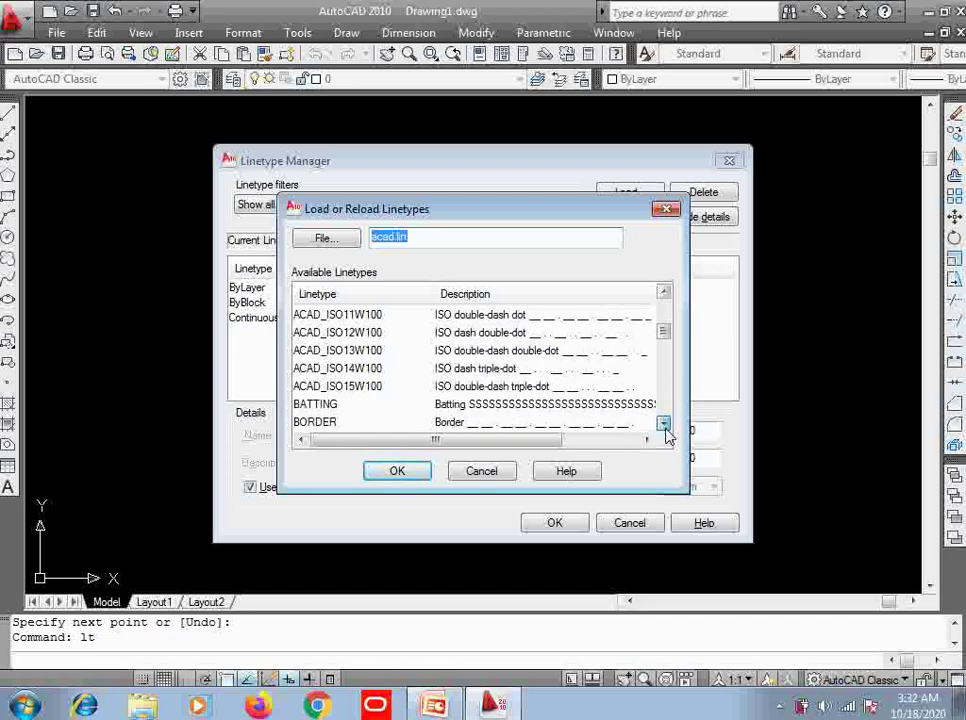
{"action": "left_click", "coordinate": [664, 425]}
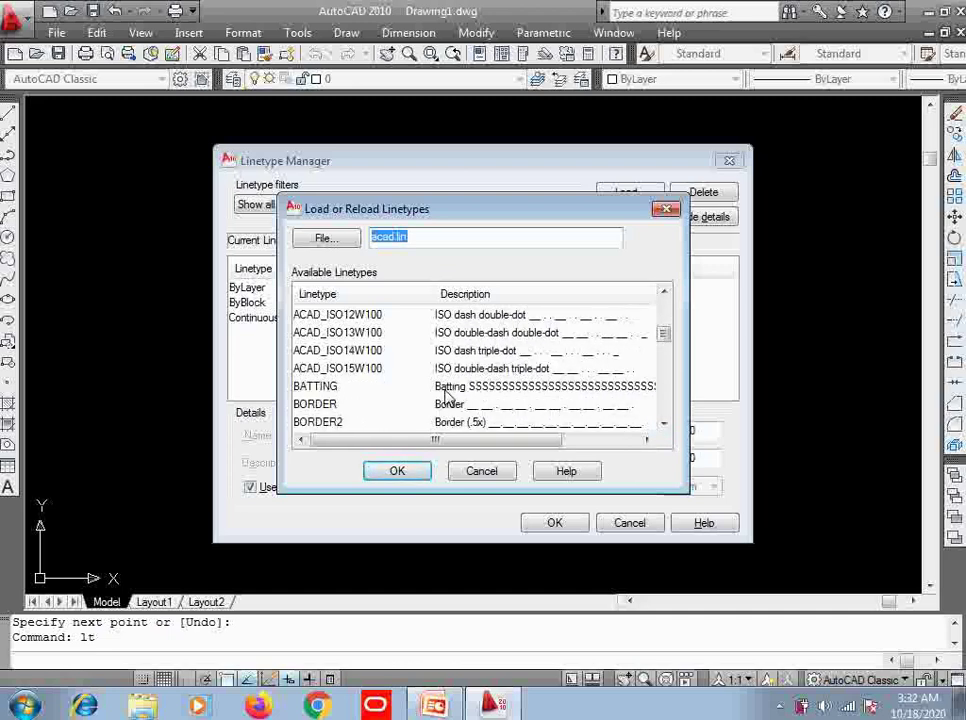
{"action": "left_click", "coordinate": [322, 388]}
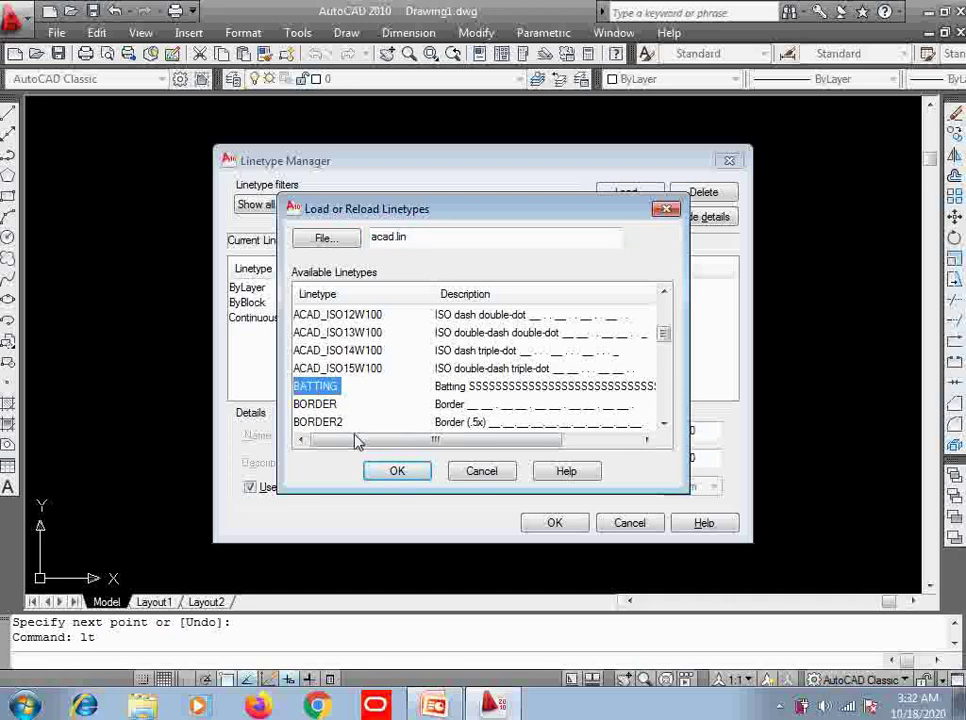
{"action": "left_click", "coordinate": [395, 476]}
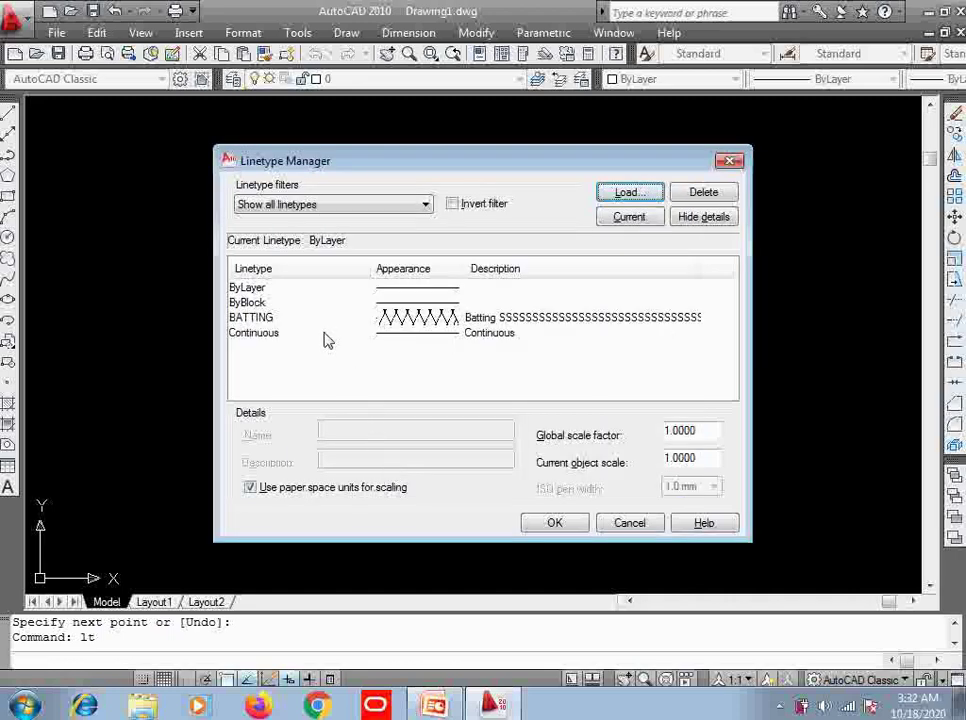
Make BATTING the current linetype and confirm
{"action": "left_click", "coordinate": [271, 320]}
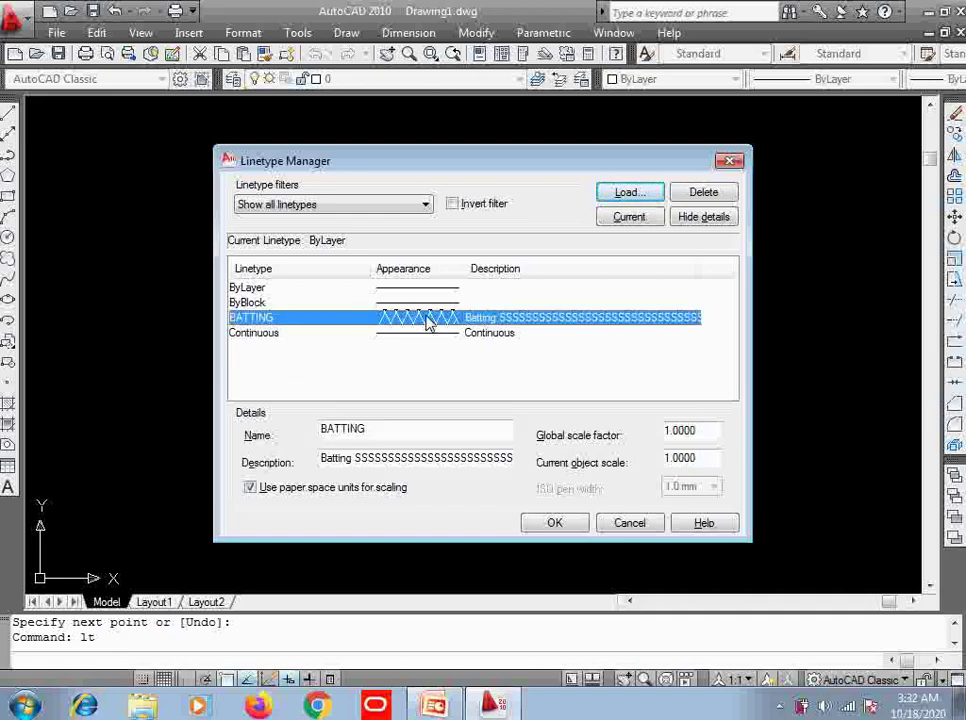
{"action": "left_click", "coordinate": [630, 218]}
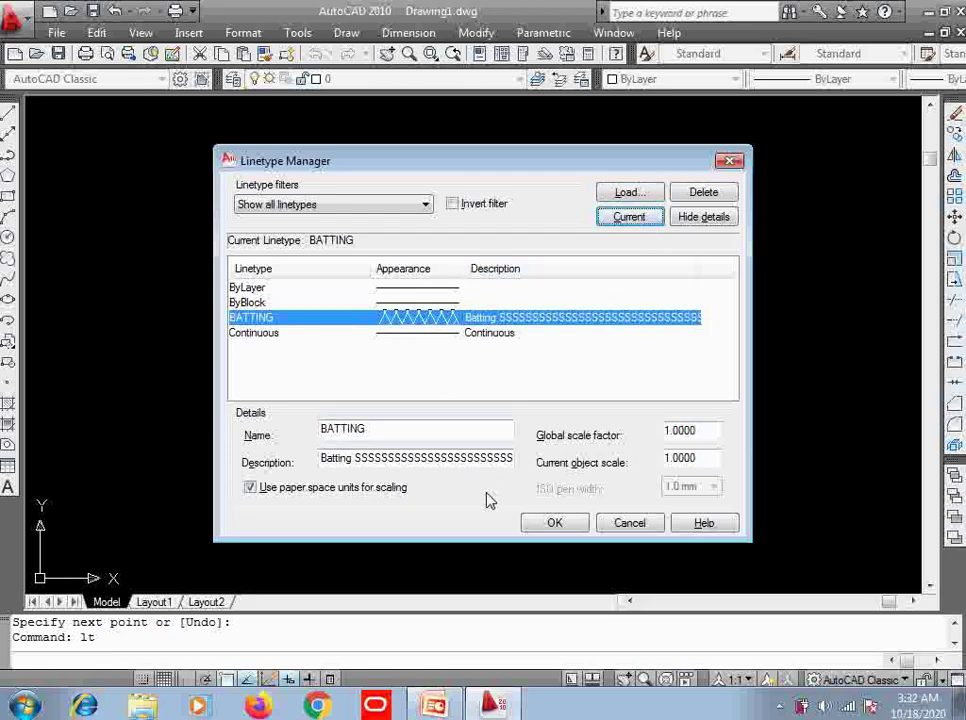
{"action": "left_click", "coordinate": [540, 527]}
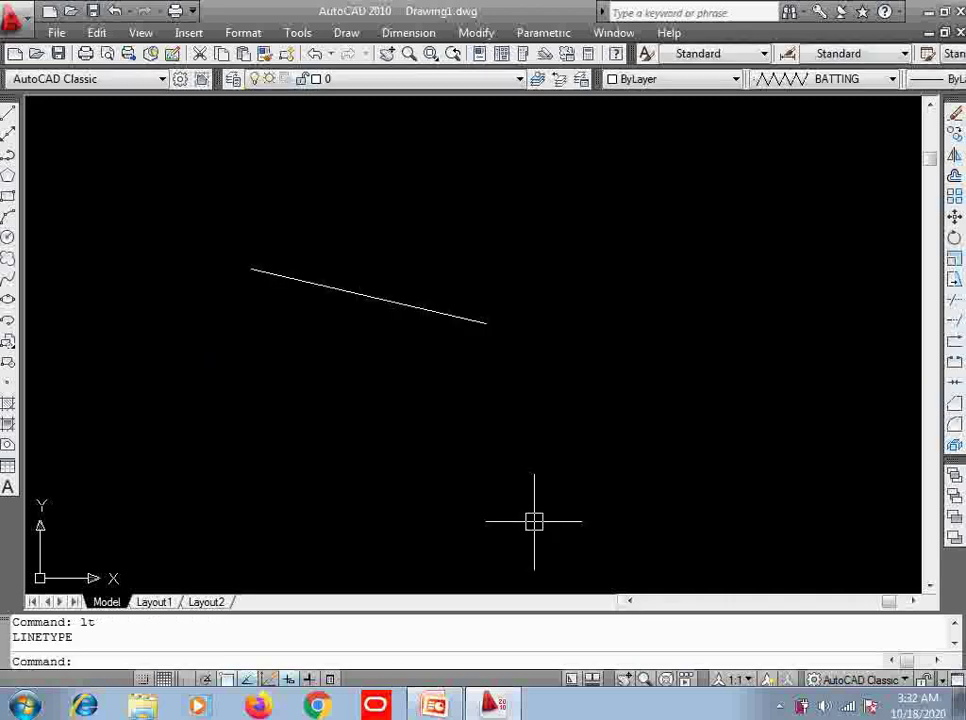
Draw a connected BATTING line chain: base, up-right, right side, diagonal, bottom and left side
{"action": "type", "text": "l"}
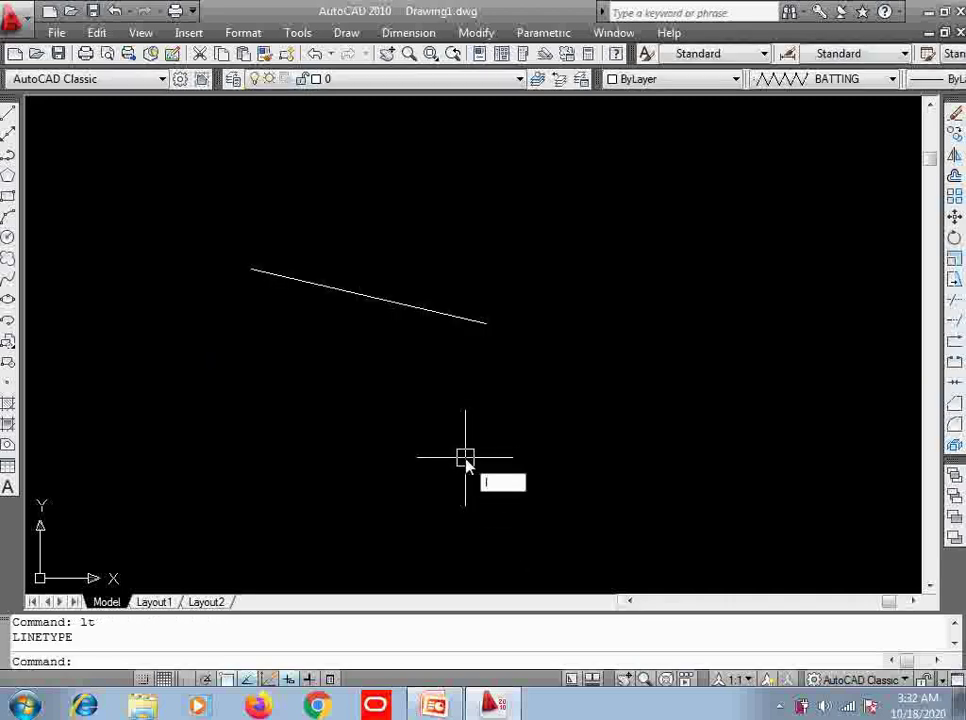
{"action": "key", "text": "Return"}
{"action": "left_click", "coordinate": [217, 393]}
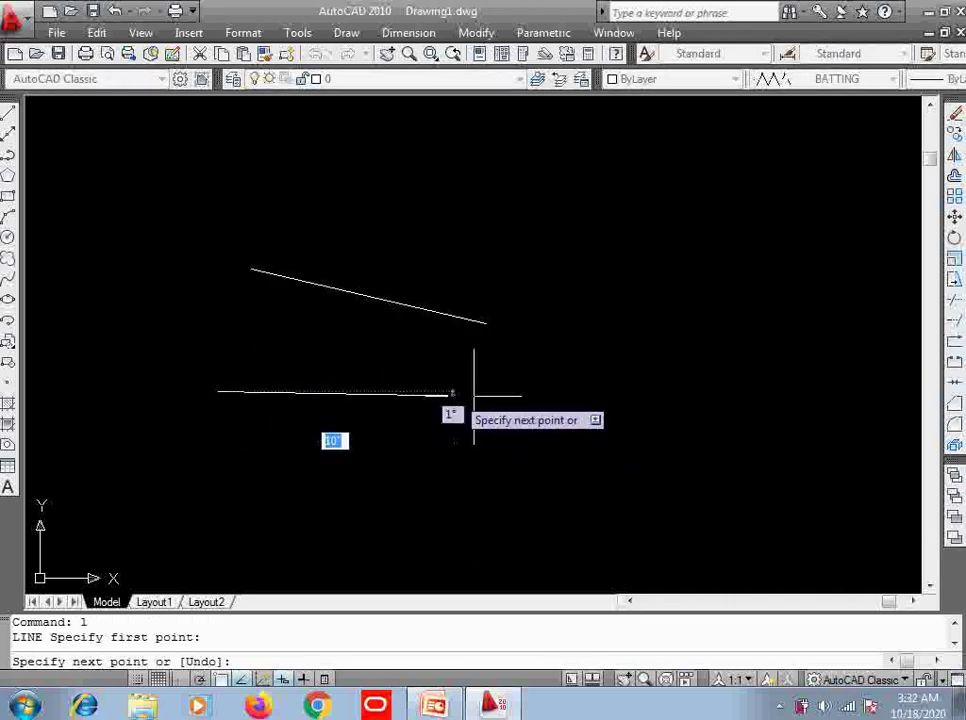
{"action": "left_click", "coordinate": [509, 397]}
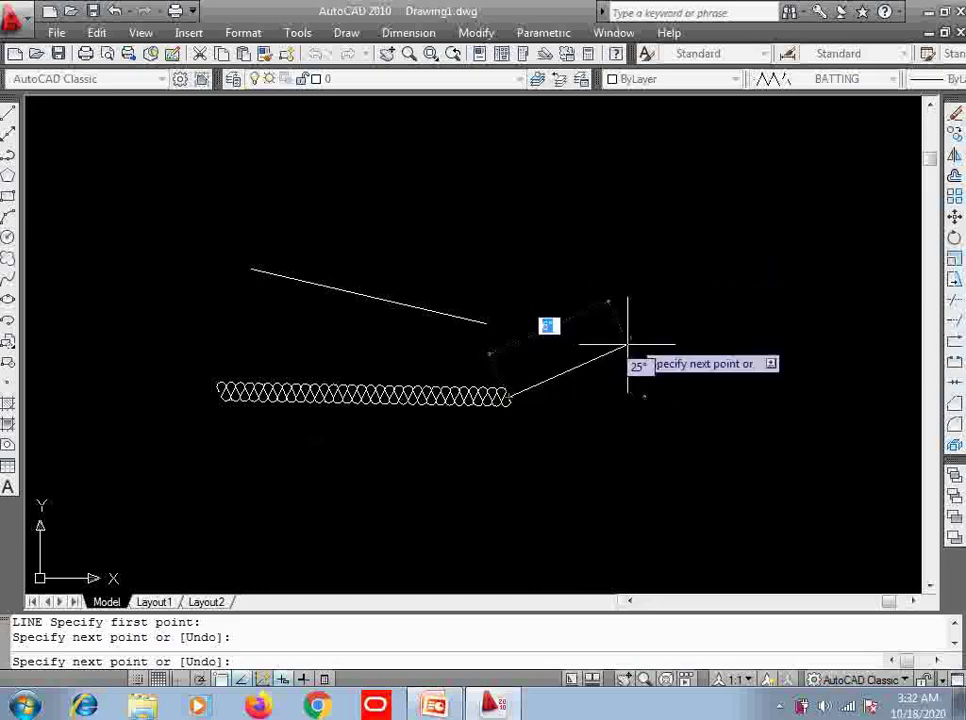
{"action": "left_click", "coordinate": [666, 260]}
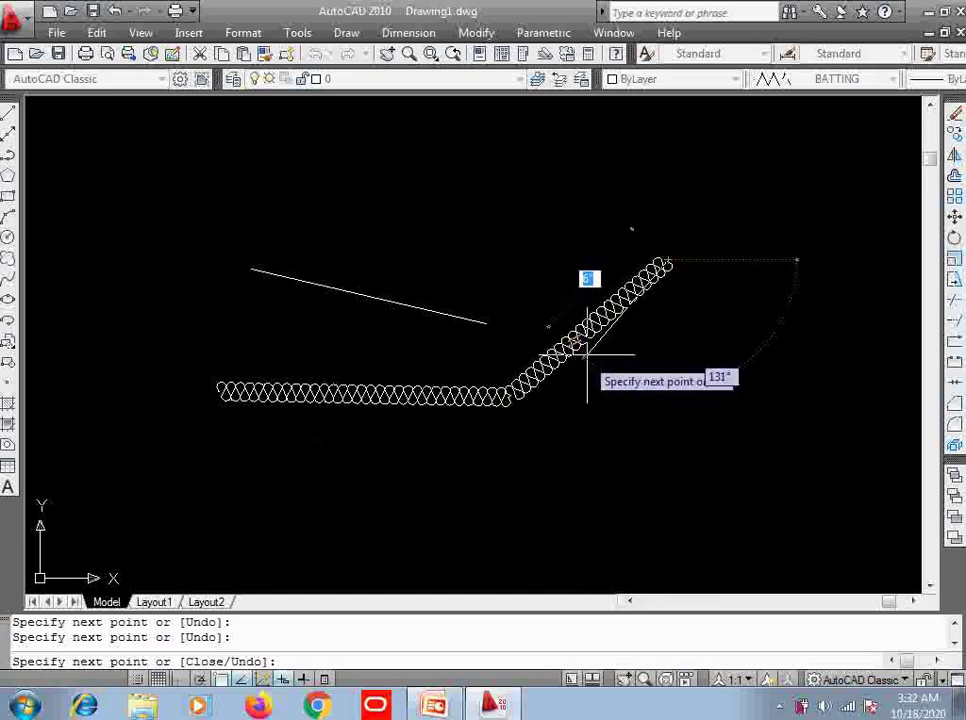
{"action": "left_click", "coordinate": [682, 408]}
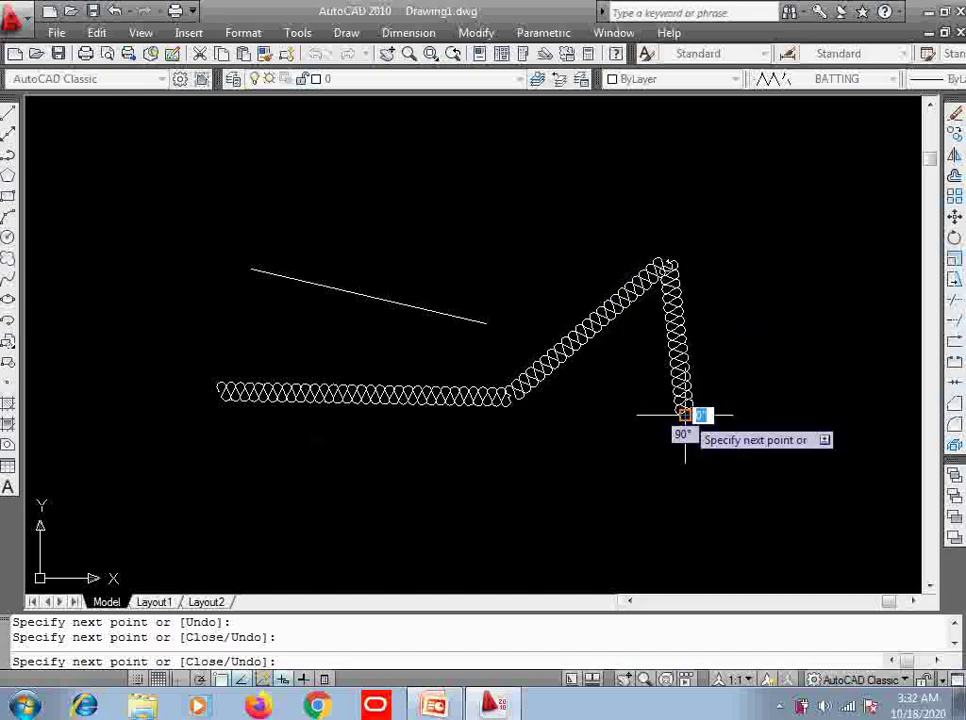
{"action": "left_click", "coordinate": [541, 500]}
{"action": "left_click", "coordinate": [399, 505]}
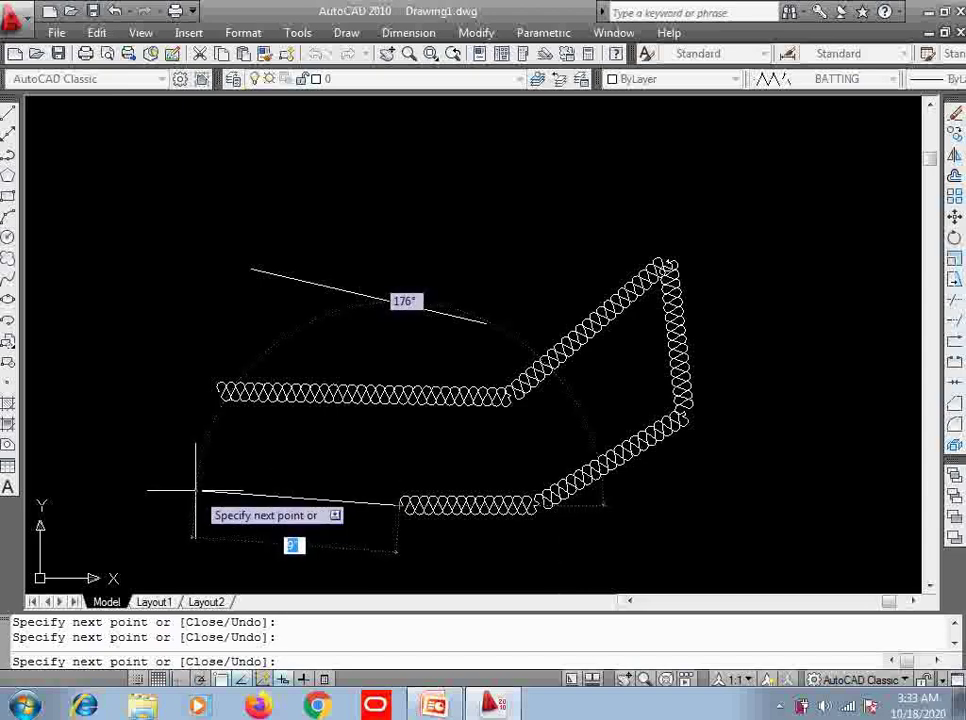
{"action": "key", "text": "F8"}
{"action": "left_click", "coordinate": [155, 500]}
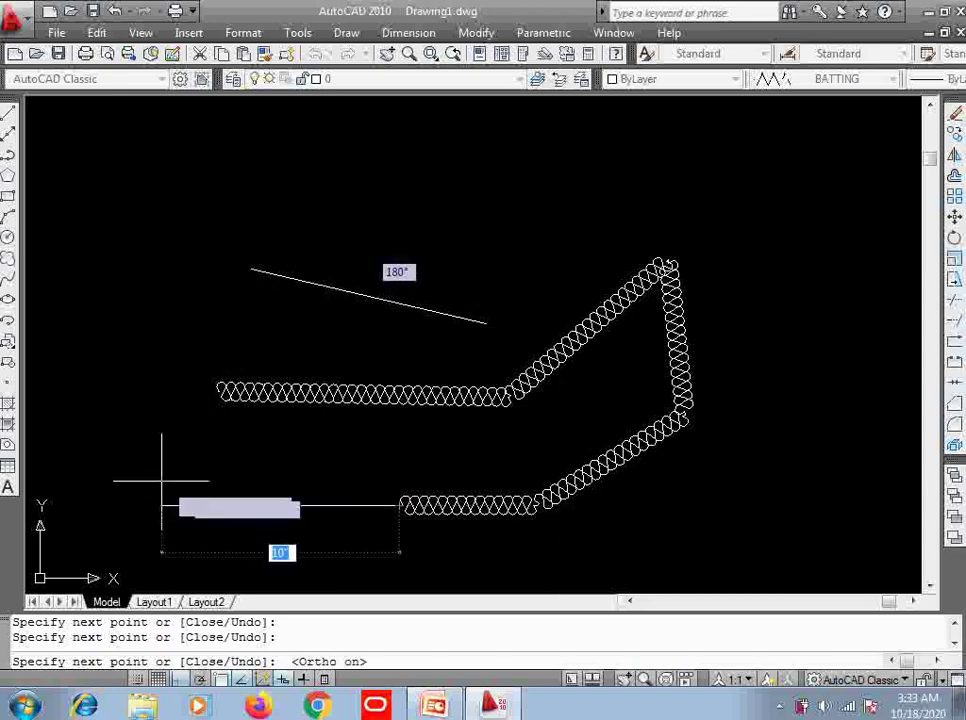
{"action": "left_click", "coordinate": [153, 307]}
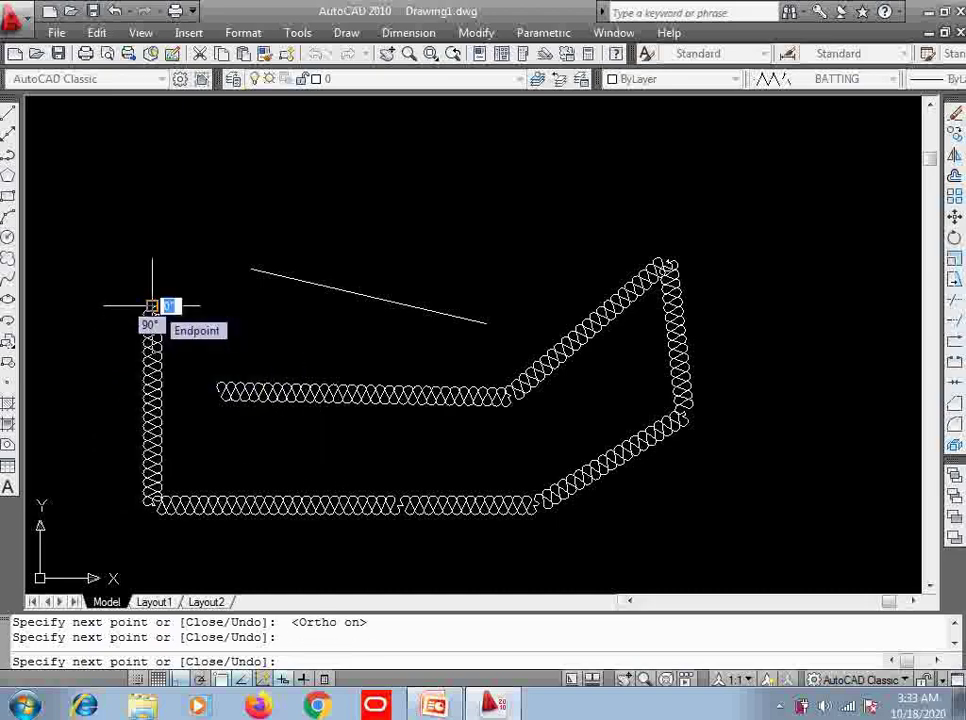
{"action": "key", "text": "Return"}
{"action": "type", "text": "lw"}
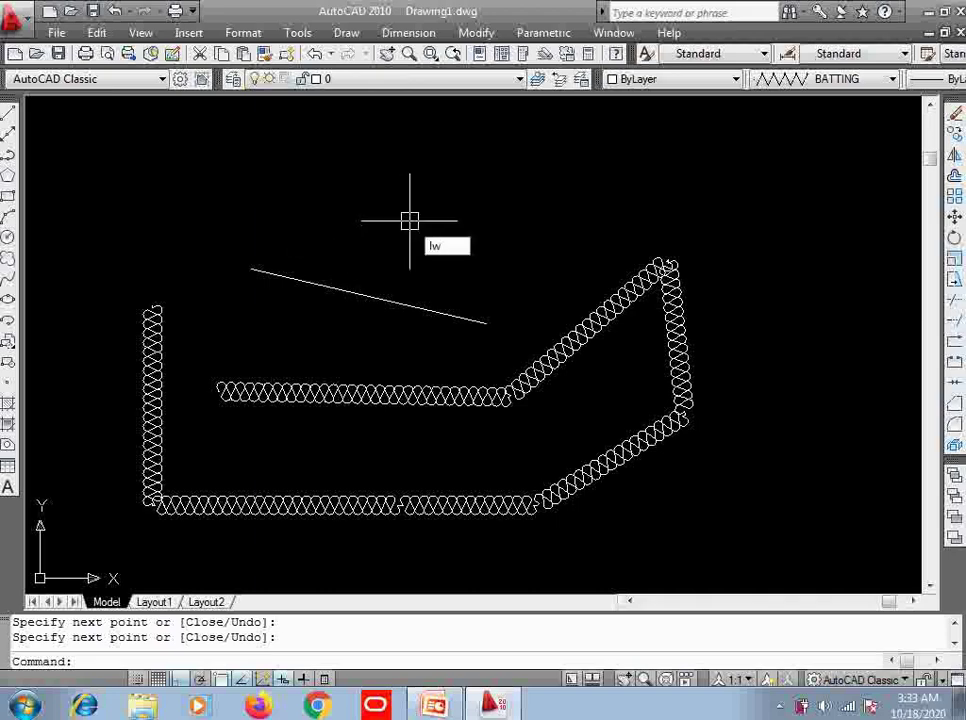
Set the current lineweight to 0.40 mm
{"action": "key", "text": "Return"}
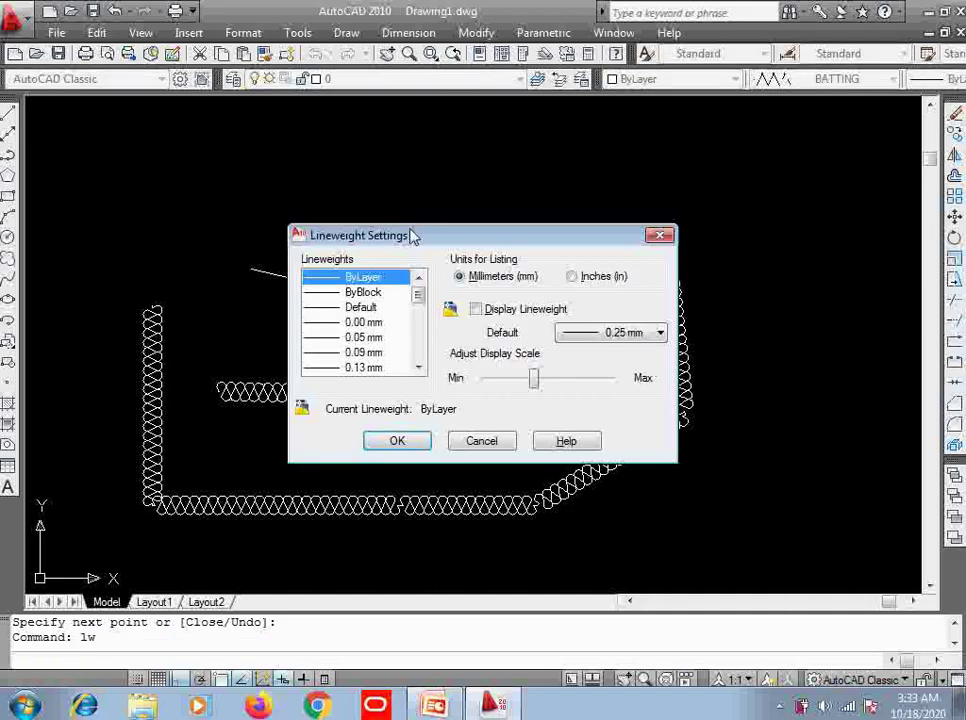
{"action": "left_click", "coordinate": [418, 368]}
{"action": "left_click", "coordinate": [418, 368]}
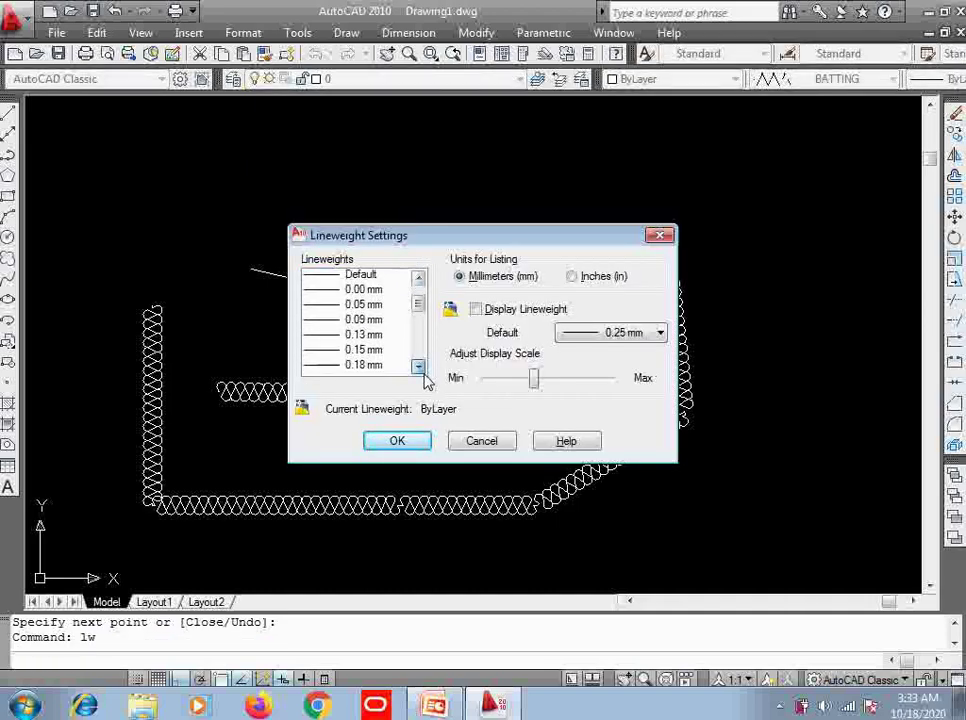
{"action": "left_click", "coordinate": [418, 368]}
{"action": "left_click", "coordinate": [418, 368]}
{"action": "left_click", "coordinate": [418, 368]}
{"action": "left_click", "coordinate": [418, 368]}
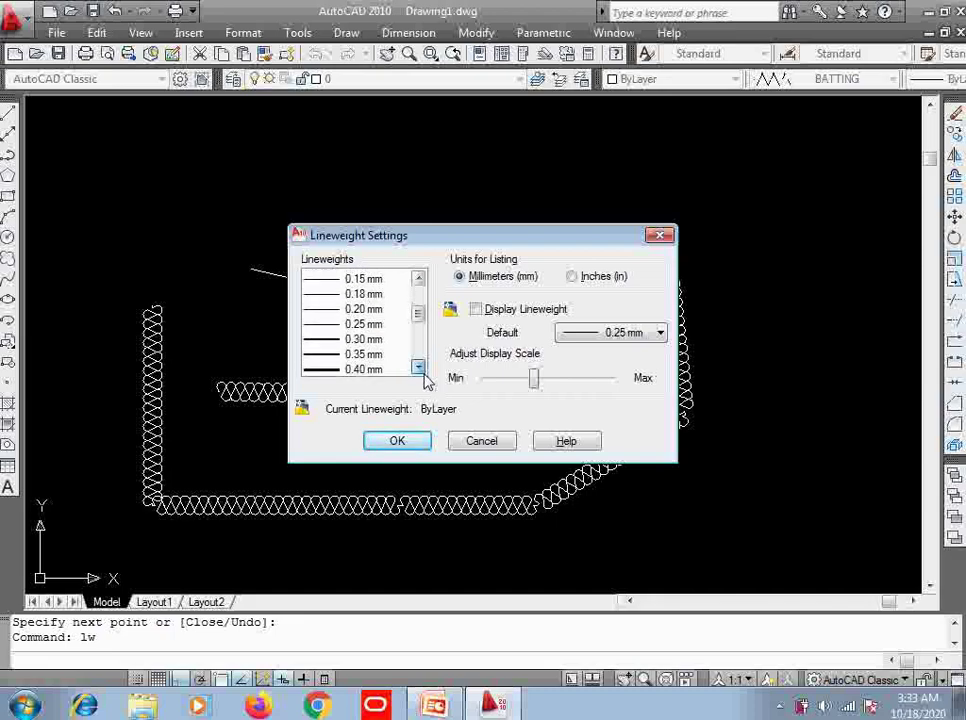
{"action": "left_click", "coordinate": [365, 369]}
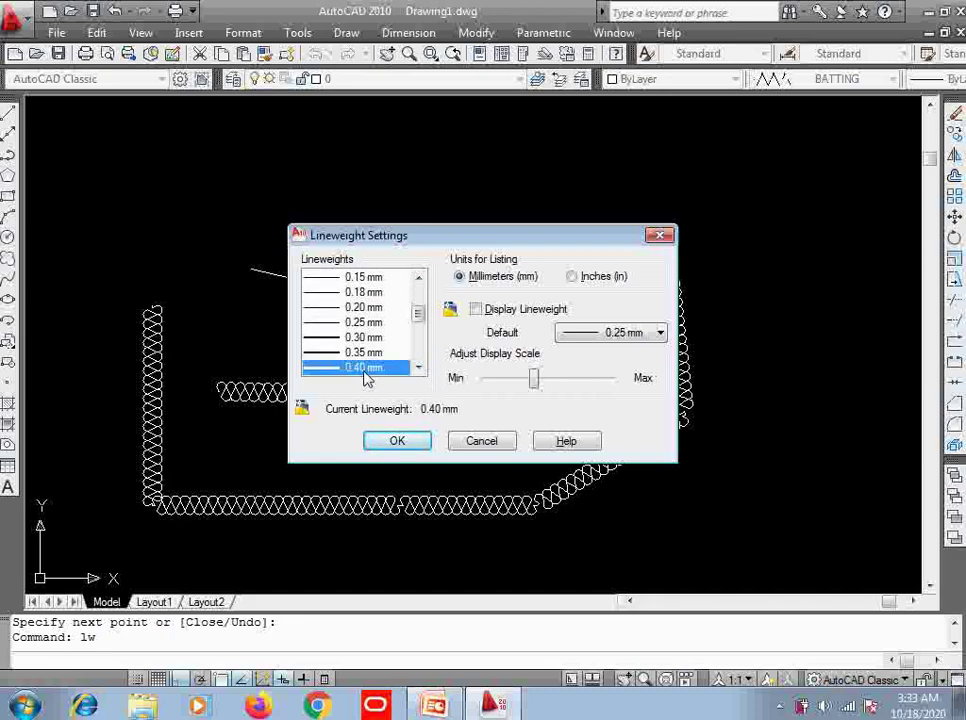
{"action": "left_click", "coordinate": [410, 440]}
Draw a horizontal line across the top of the drawing
{"action": "type", "text": "l"}
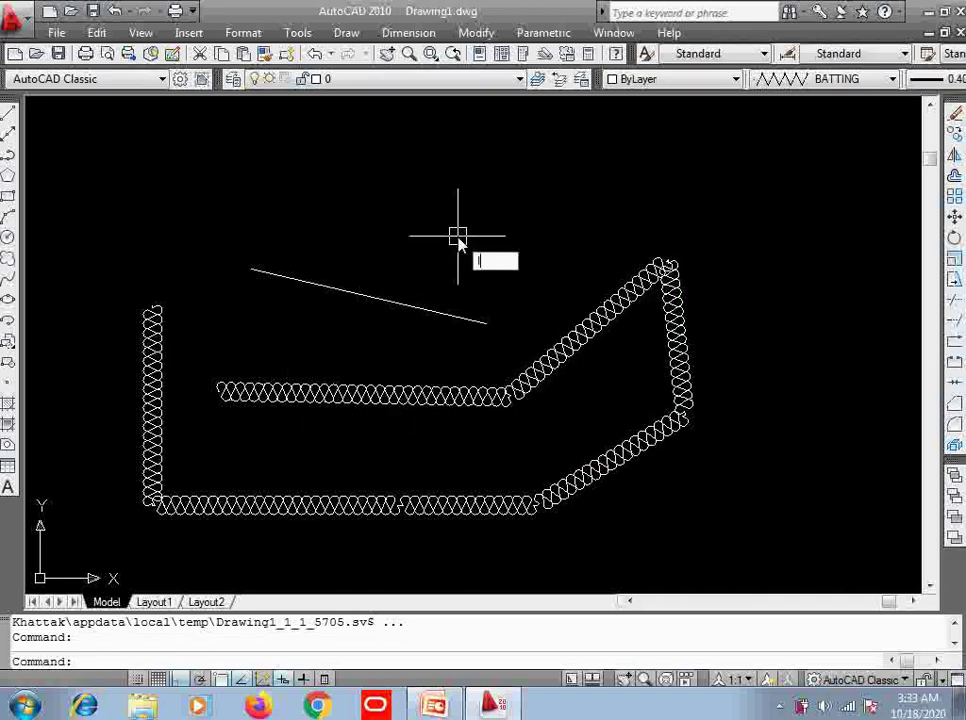
{"action": "key", "text": "Return"}
{"action": "left_click", "coordinate": [190, 163]}
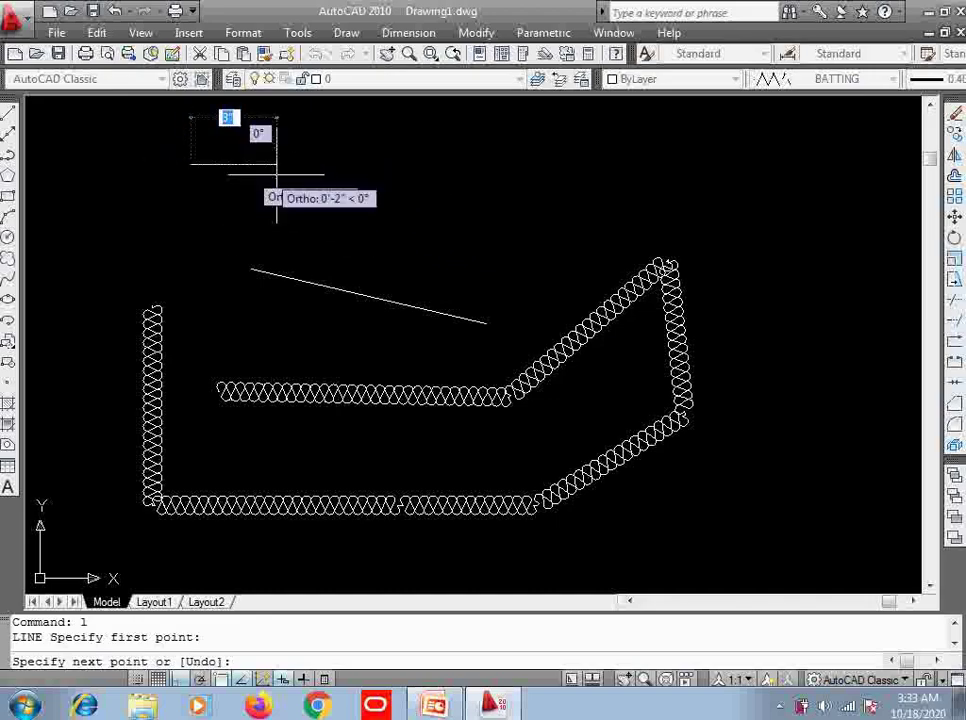
{"action": "left_click", "coordinate": [483, 163]}
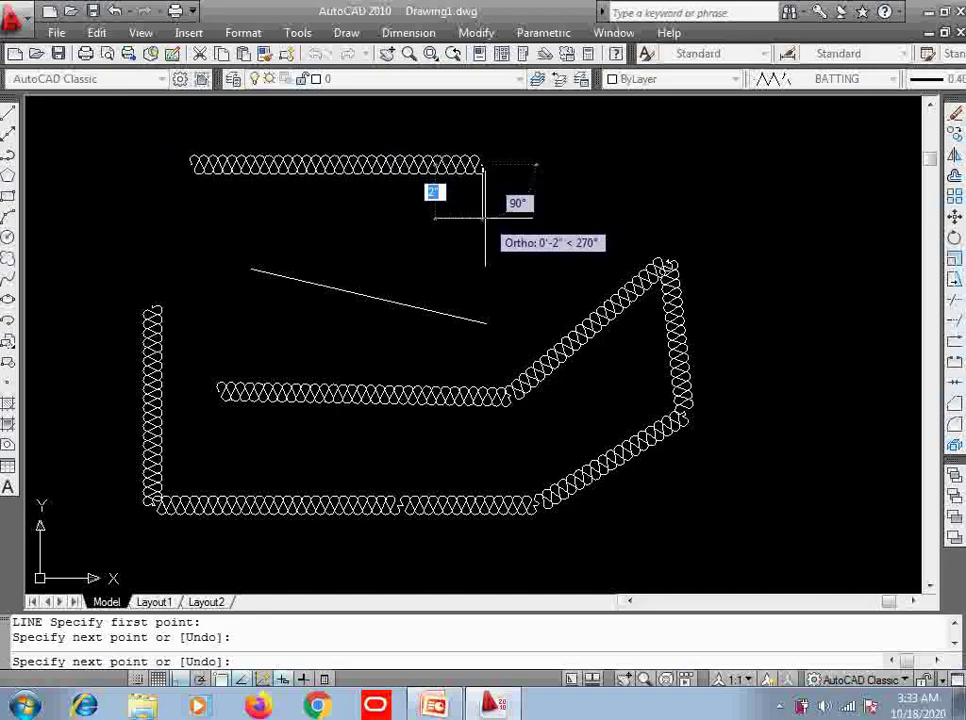
End the top line and turn on LWT display so it shows at 0.40 mm
{"action": "key", "text": "Return"}
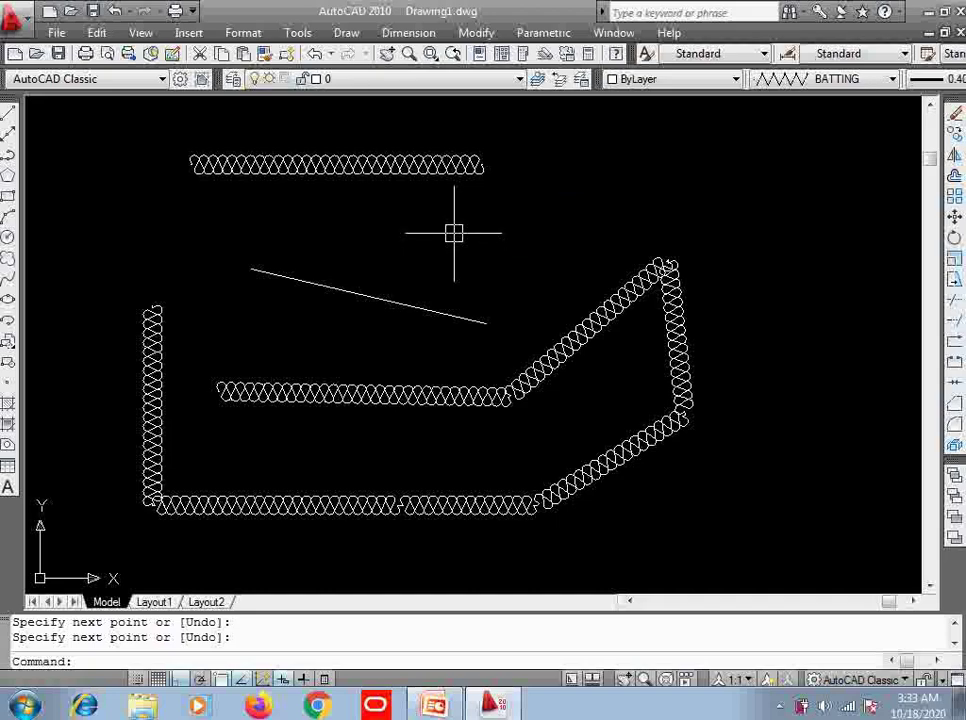
{"action": "left_click", "coordinate": [305, 680]}
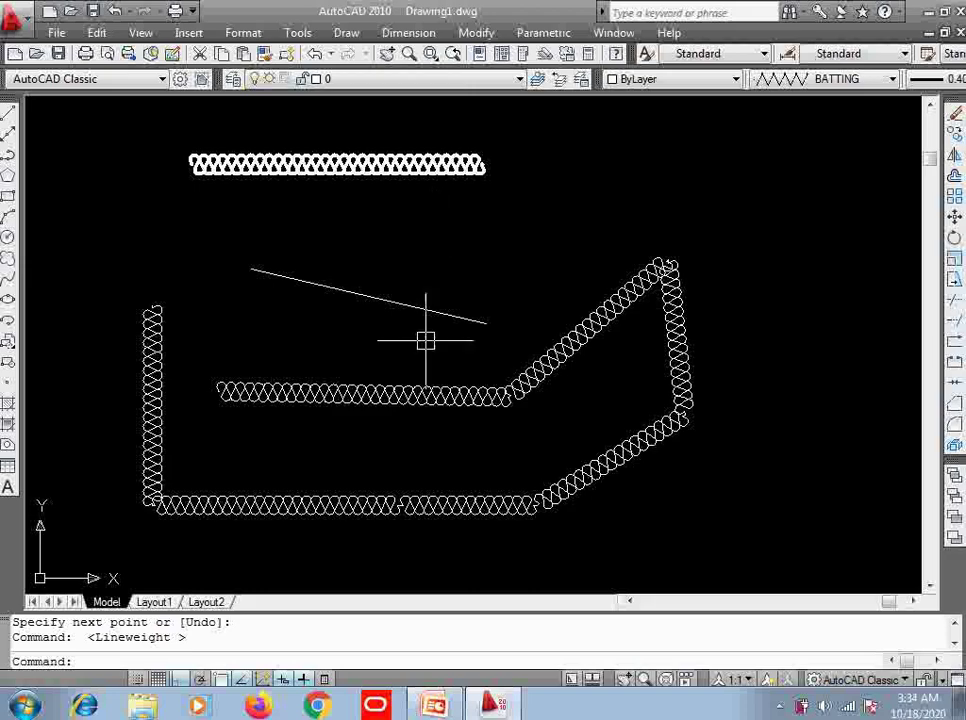
Erase all objects with a crossing window and Delete, then cancel a started PL command
{"action": "left_click", "coordinate": [826, 152]}
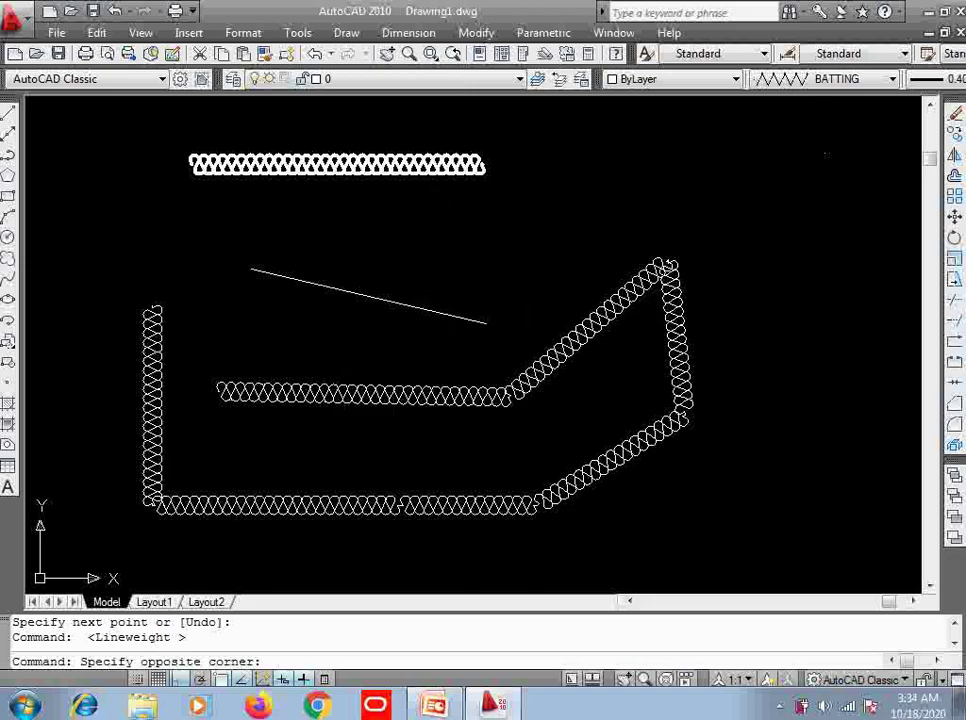
{"action": "left_click", "coordinate": [101, 518]}
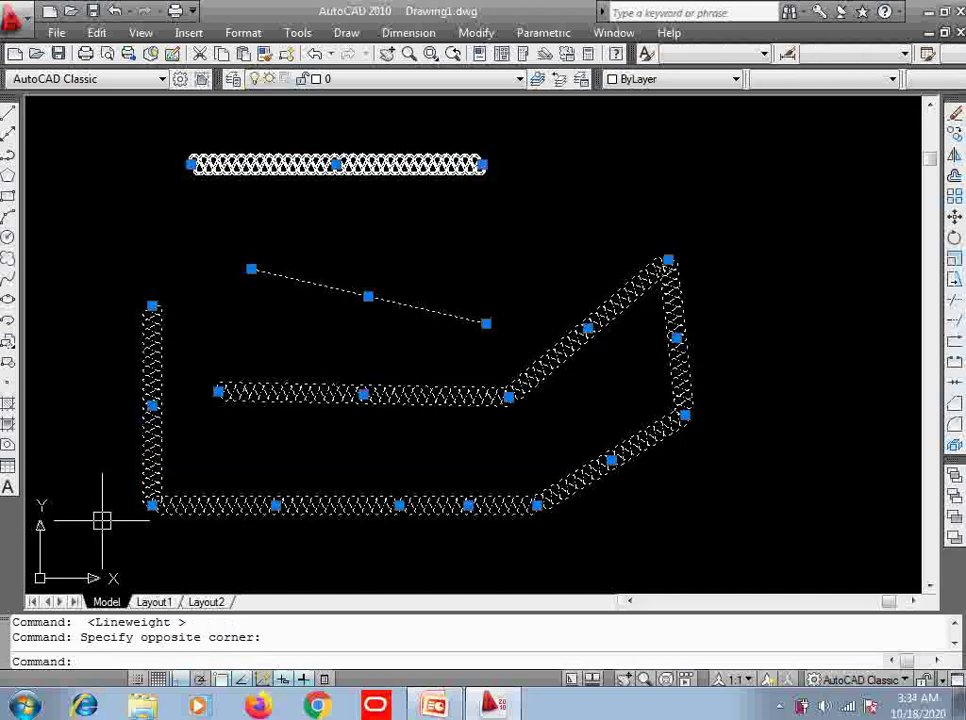
{"action": "key", "text": "Delete"}
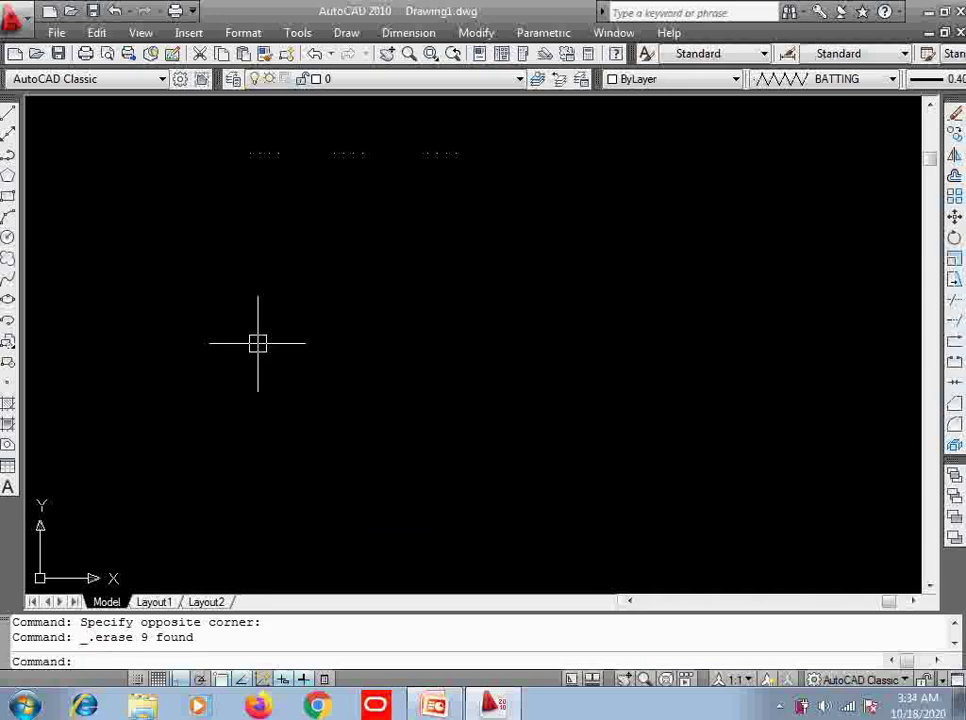
{"action": "type", "text": "pl"}
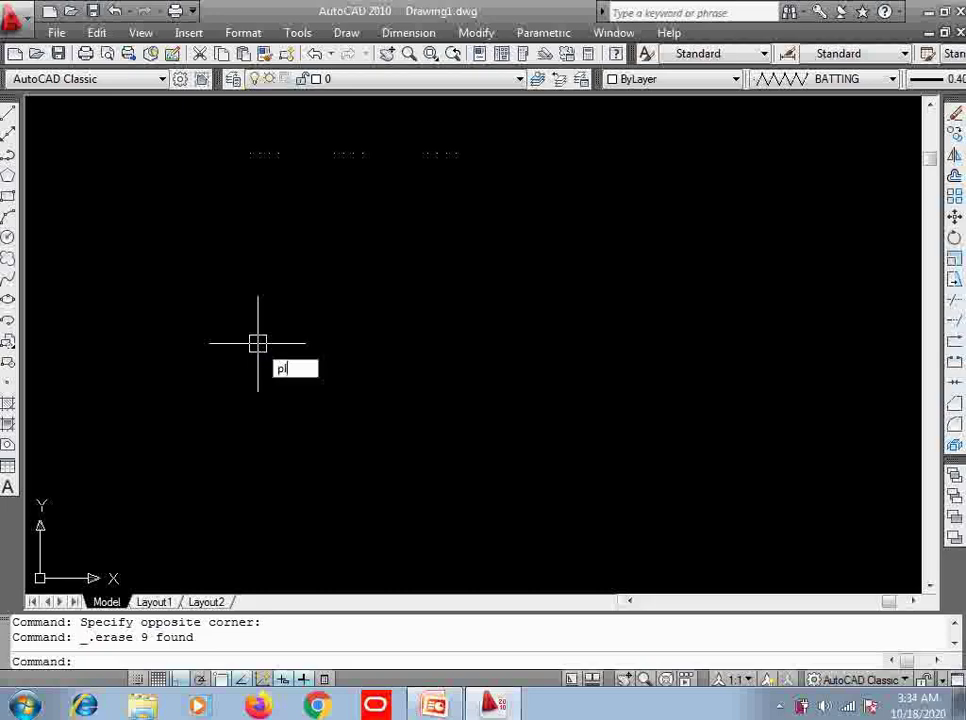
{"action": "key", "text": "Escape"}
Make Continuous the current linetype
{"action": "type", "text": "l"}
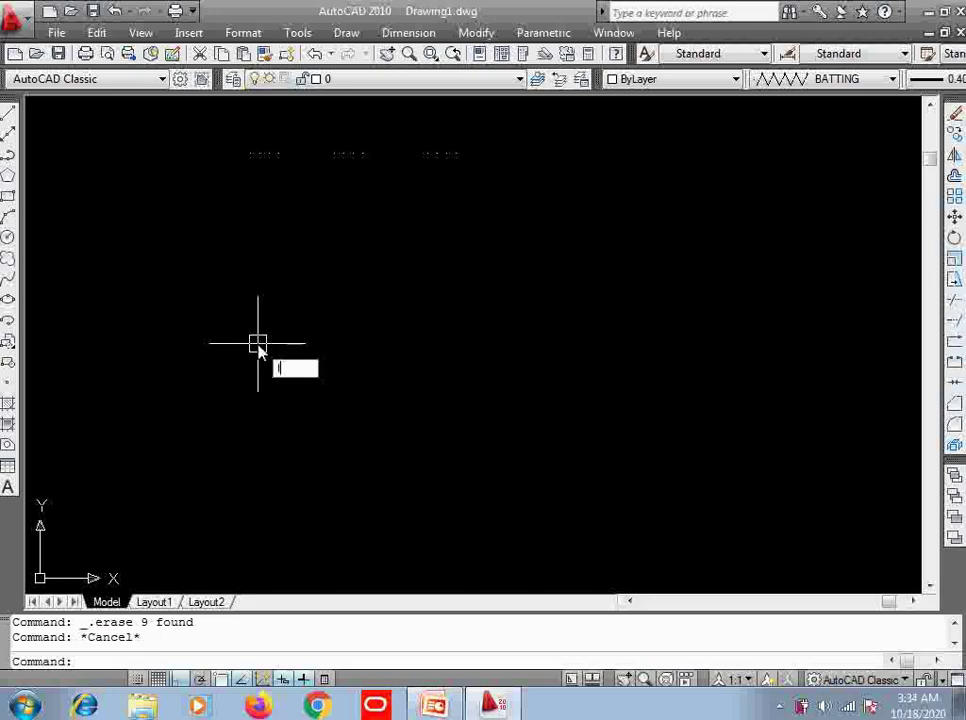
{"action": "key", "text": "Return"}
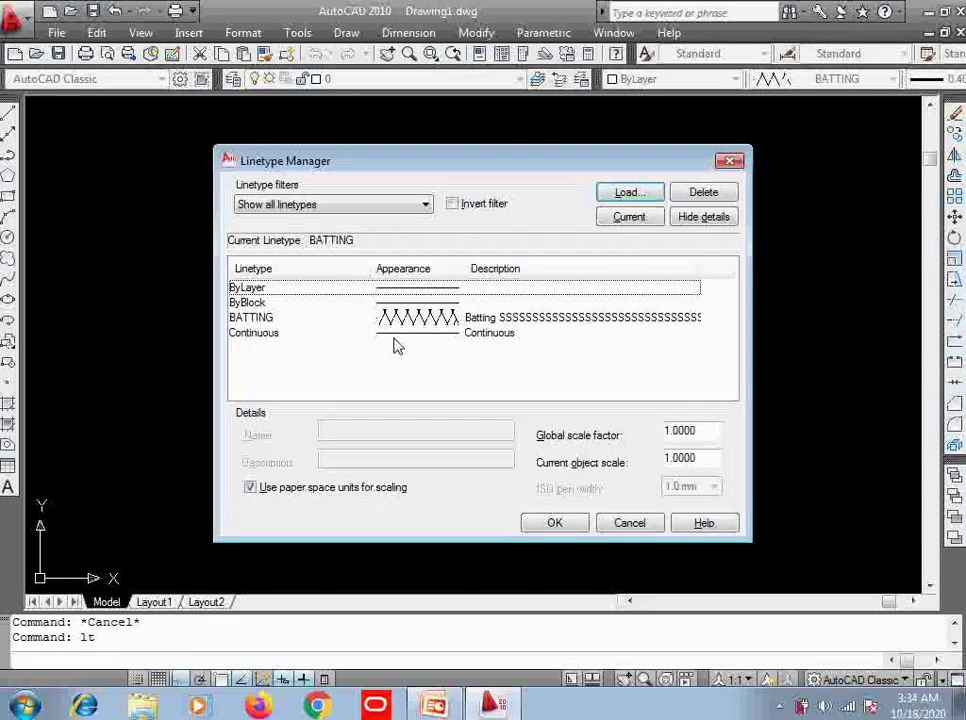
{"action": "left_click", "coordinate": [262, 336]}
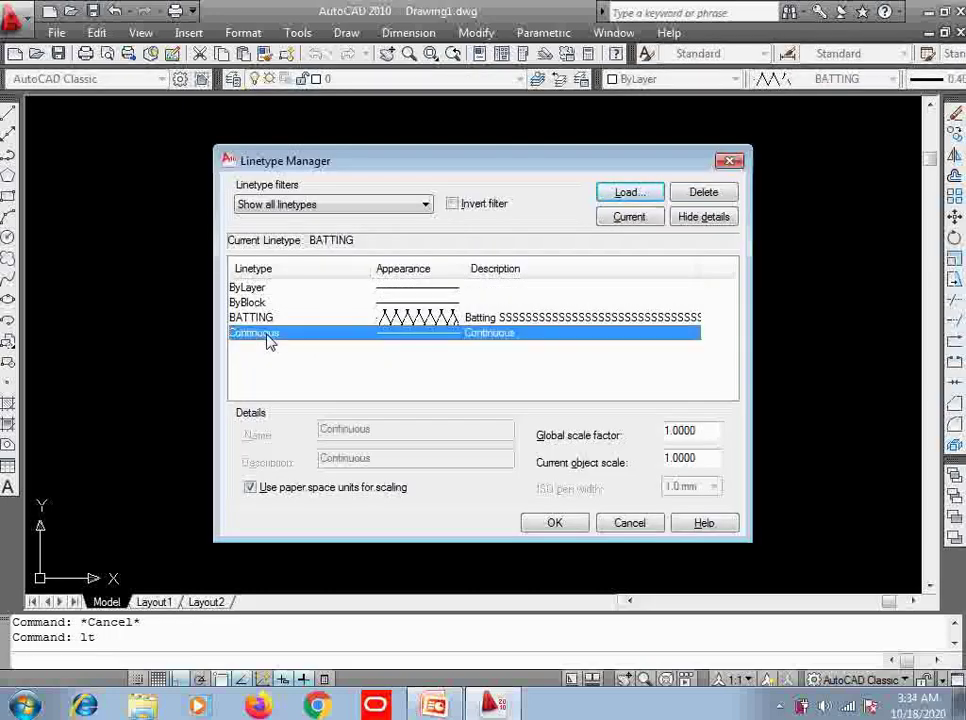
{"action": "left_click", "coordinate": [636, 220]}
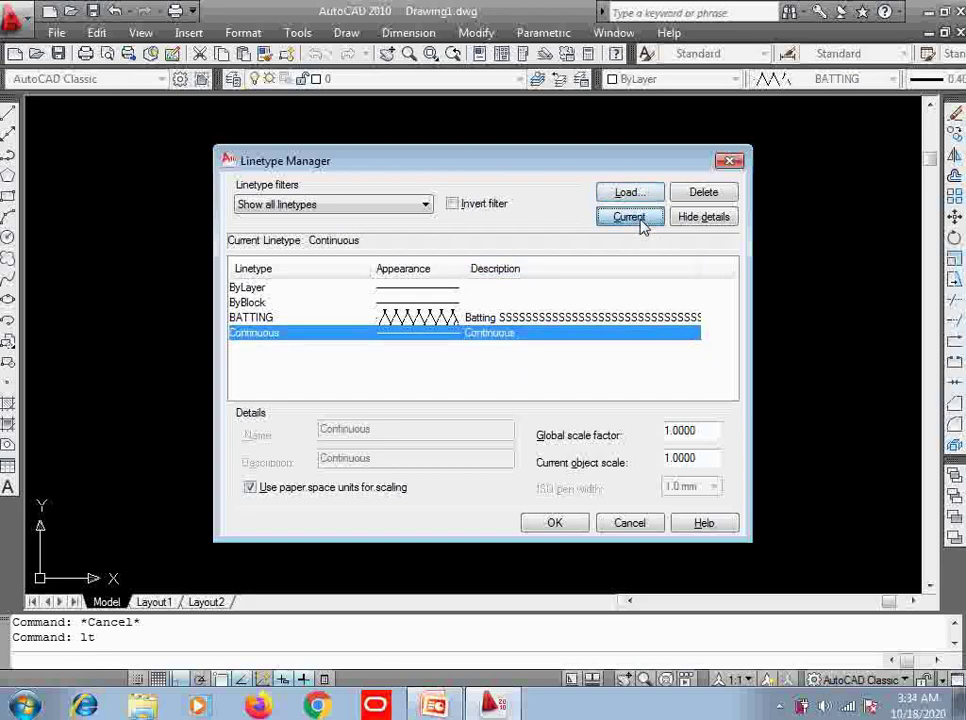
{"action": "left_click", "coordinate": [553, 523]}
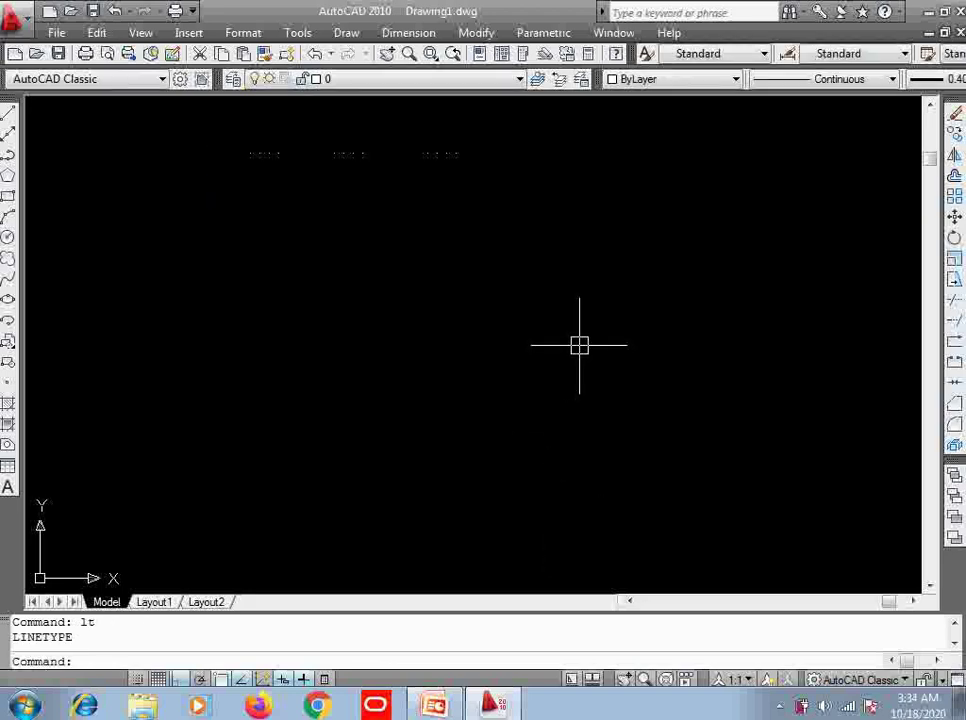
{"action": "type", "text": "lw"}
Set the current lineweight to 0.20 mm
{"action": "key", "text": "Return"}
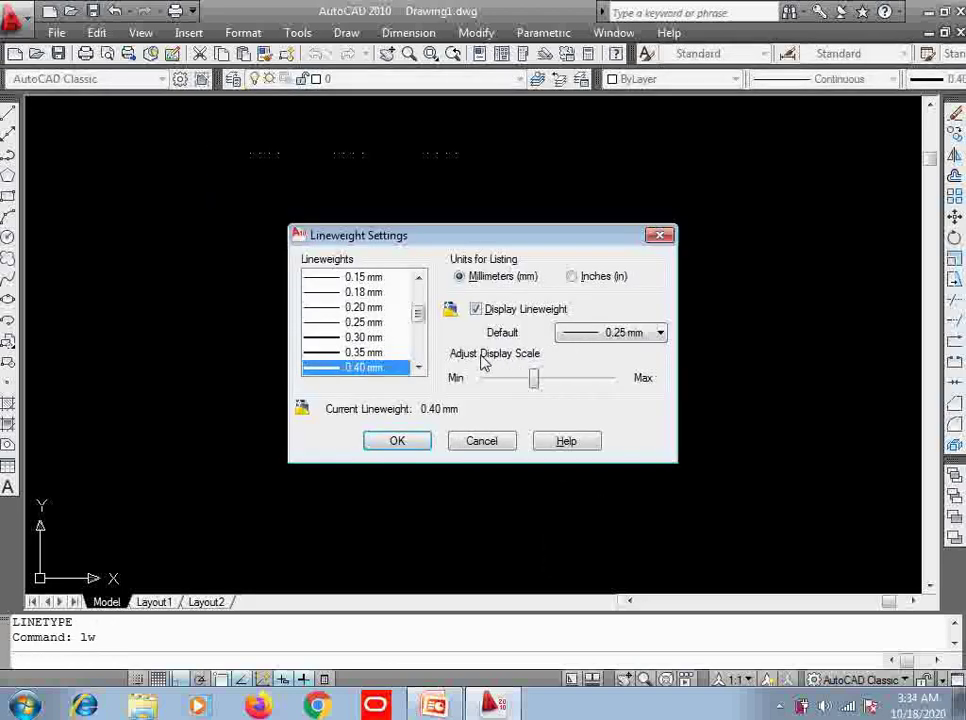
{"action": "left_click", "coordinate": [365, 307]}
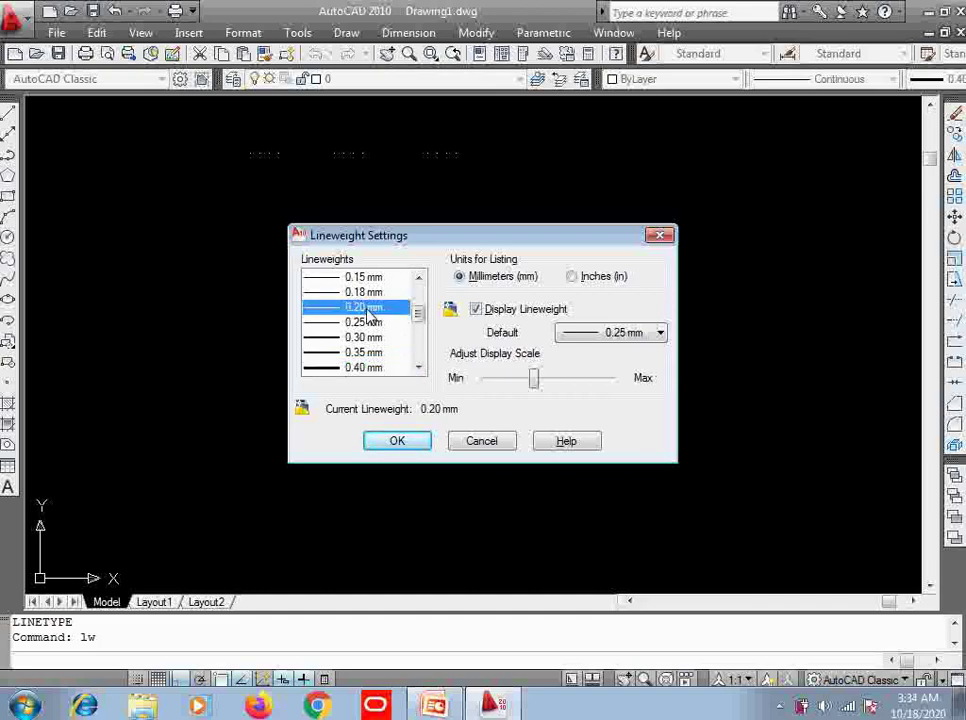
{"action": "left_click", "coordinate": [397, 441]}
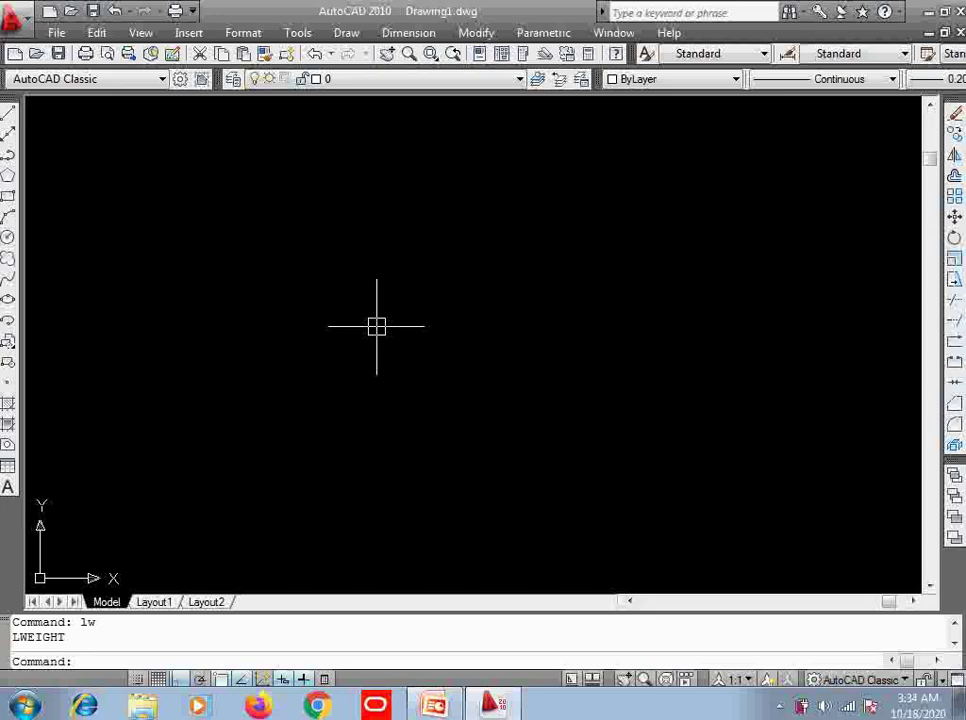
Start a polyline at the upper left, drawing the top edge and the right side down
{"action": "type", "text": "pl"}
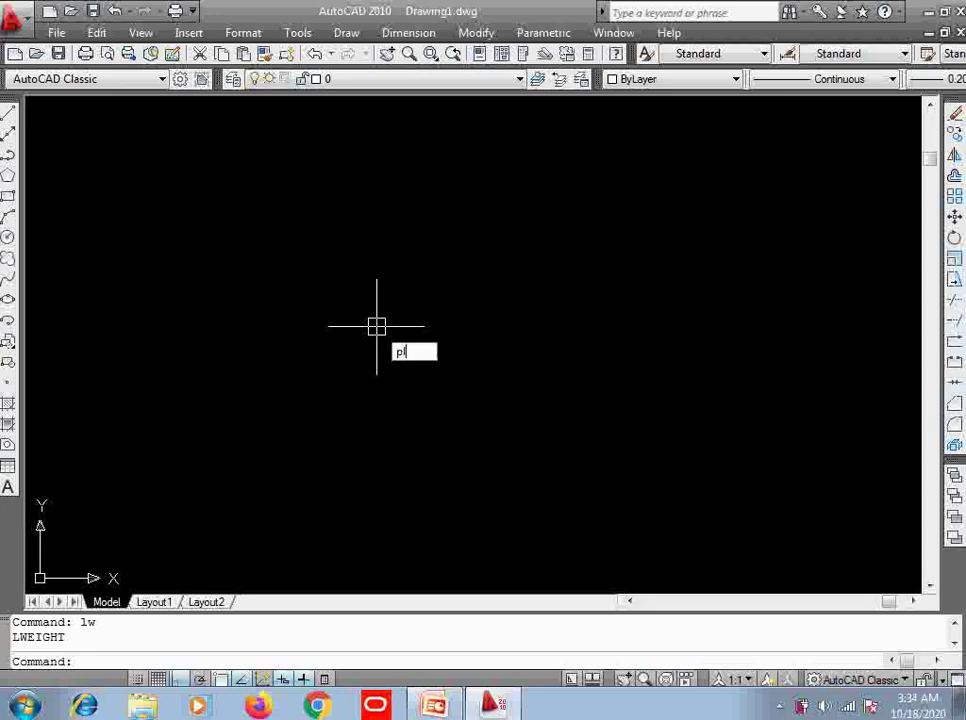
{"action": "key", "text": "Return"}
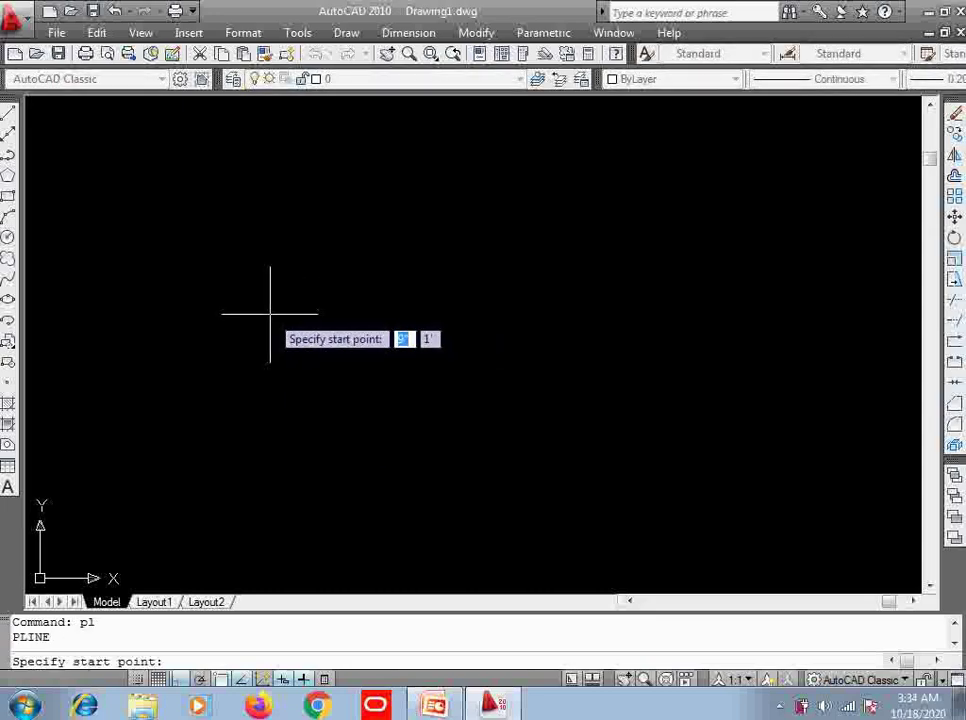
{"action": "left_click", "coordinate": [208, 236]}
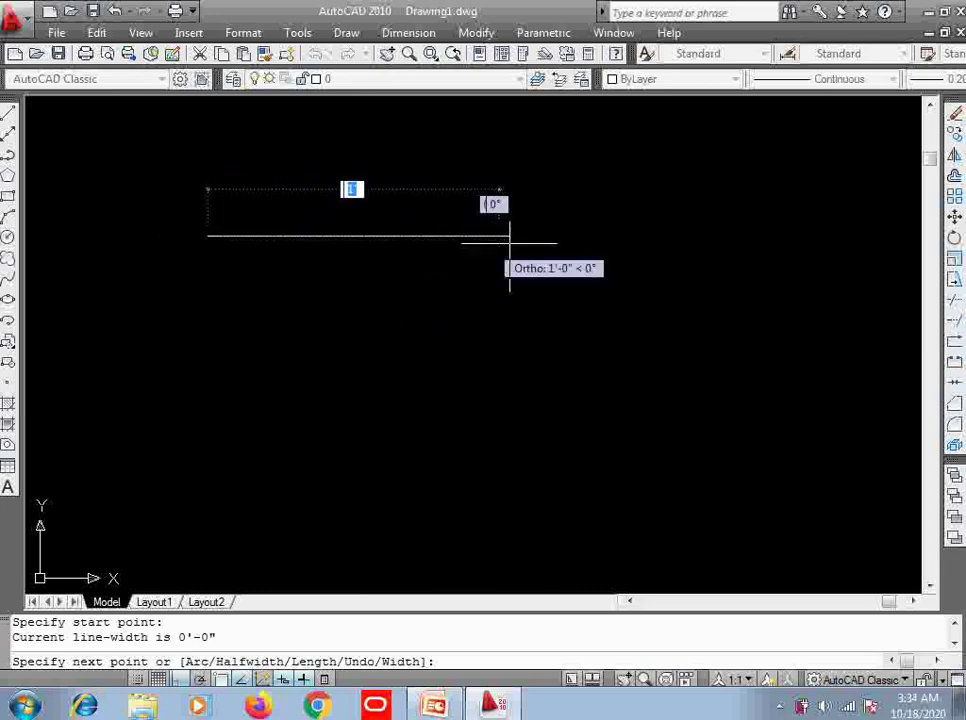
{"action": "left_click", "coordinate": [579, 236]}
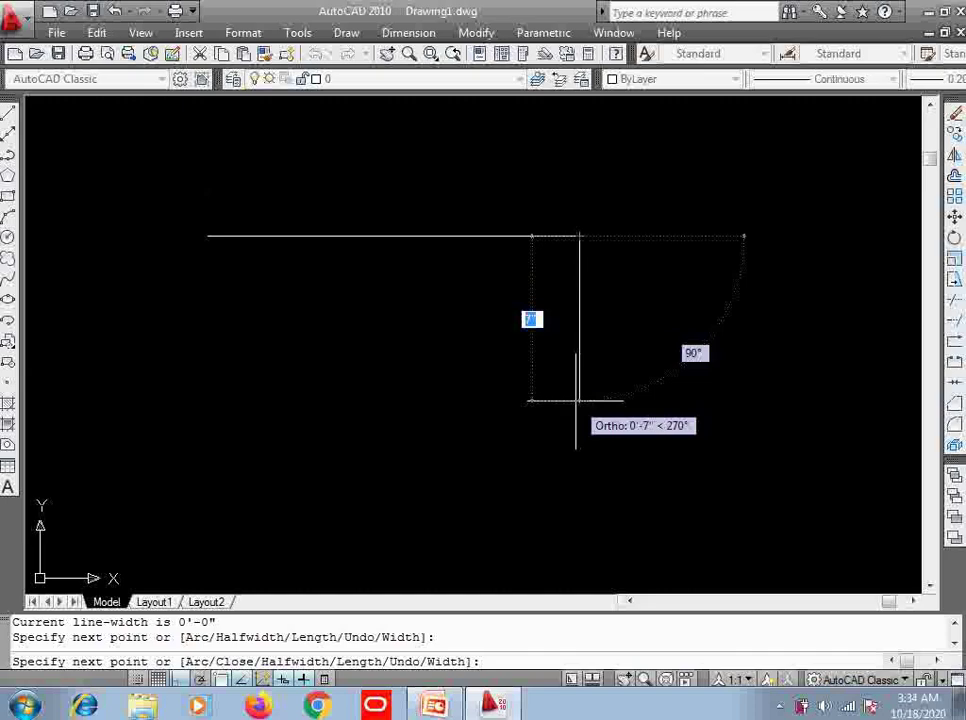
{"action": "left_click", "coordinate": [578, 400]}
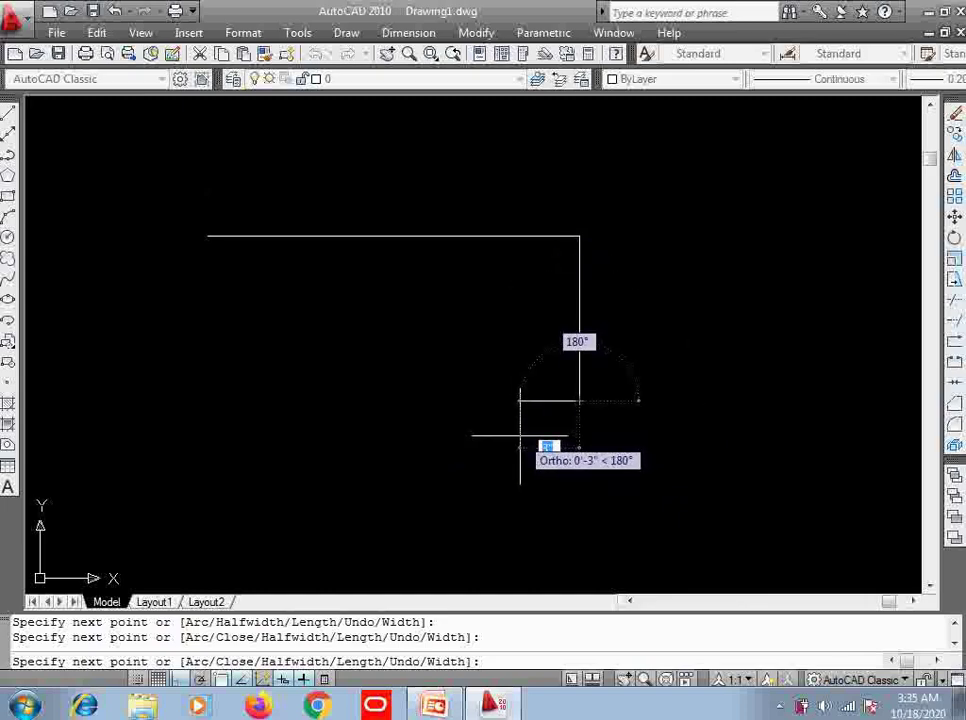
{"action": "key", "text": "F8"}
Add the diagonal, bottom, slanted and notched left edges, closing back at the start point
{"action": "left_click", "coordinate": [513, 480]}
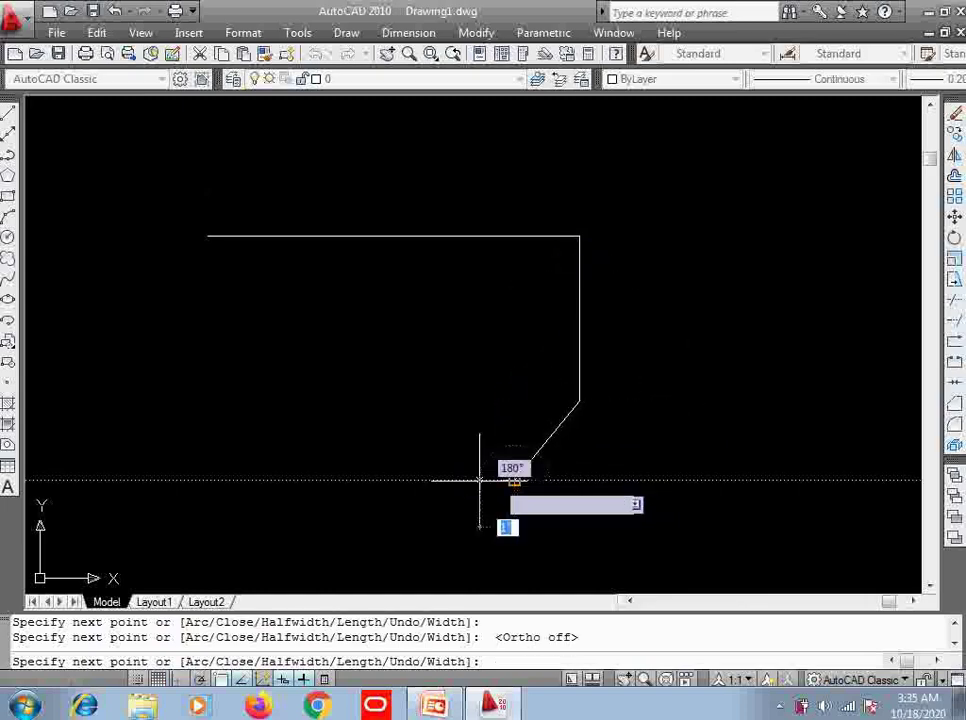
{"action": "left_click", "coordinate": [330, 480]}
{"action": "left_click", "coordinate": [305, 358]}
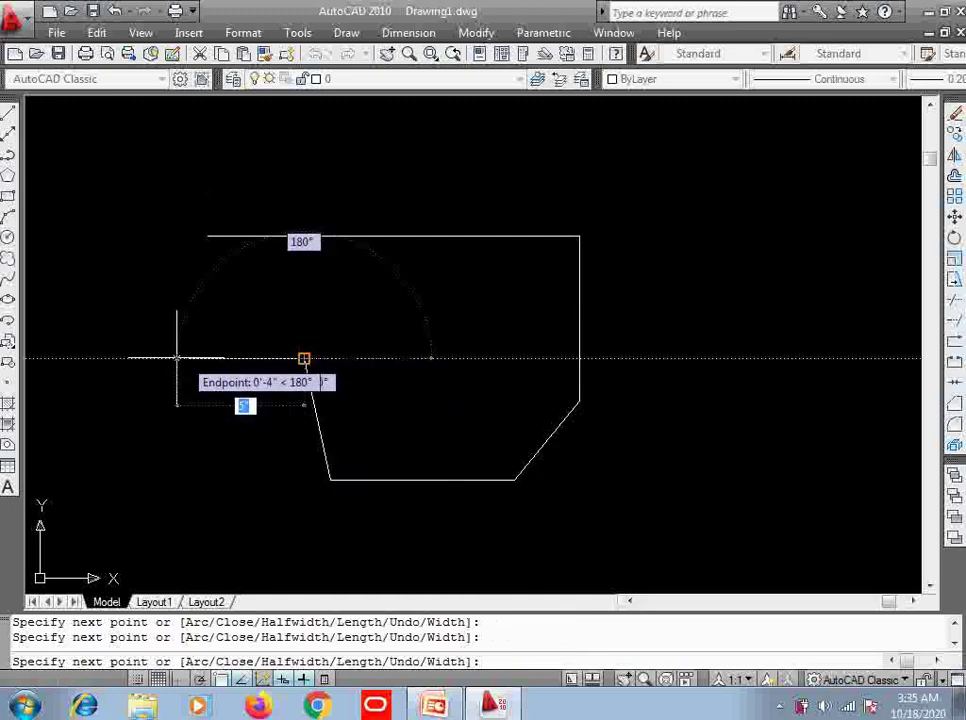
{"action": "left_click", "coordinate": [117, 358]}
{"action": "left_click", "coordinate": [121, 262]}
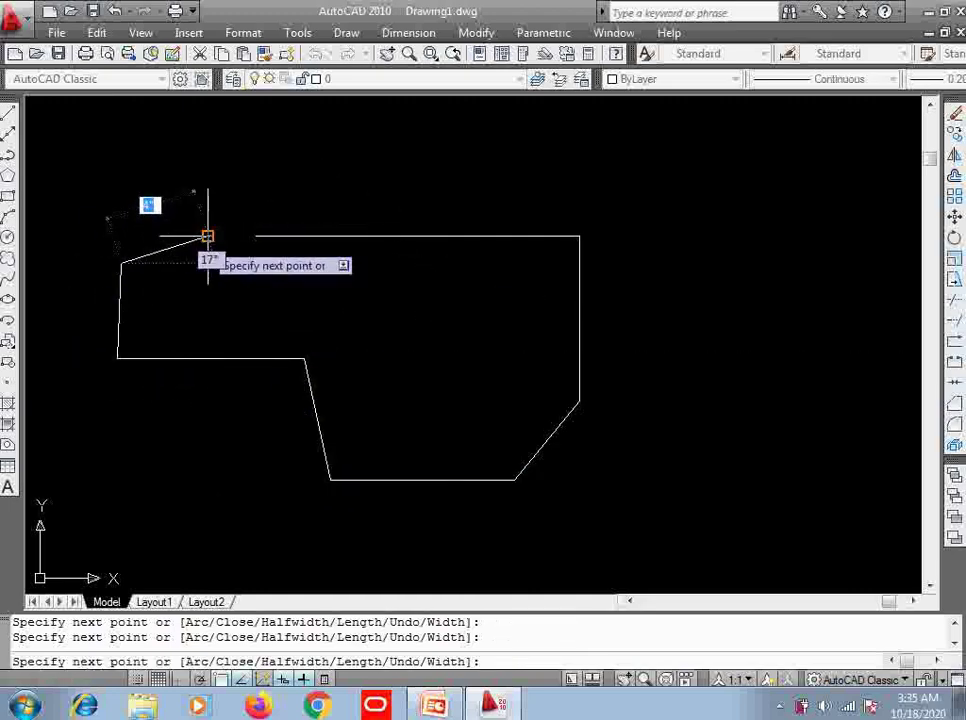
{"action": "left_click", "coordinate": [205, 237]}
{"action": "key", "text": "Return"}
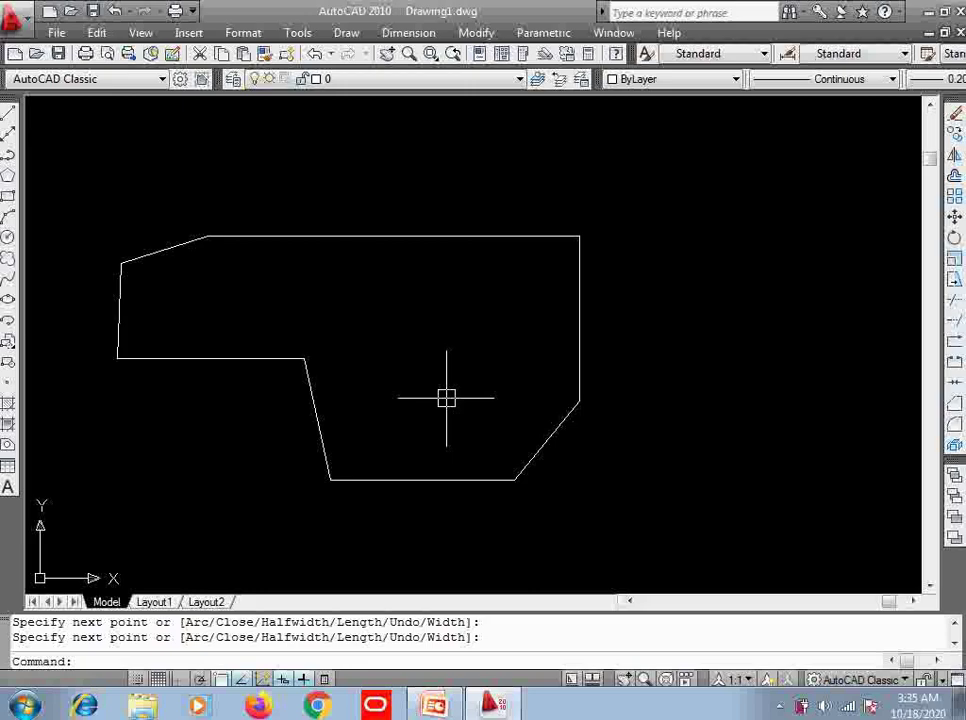
Draw a pentagon of five separate LINE segments right of the outline, closing on the first corner
{"action": "key", "text": "Return"}
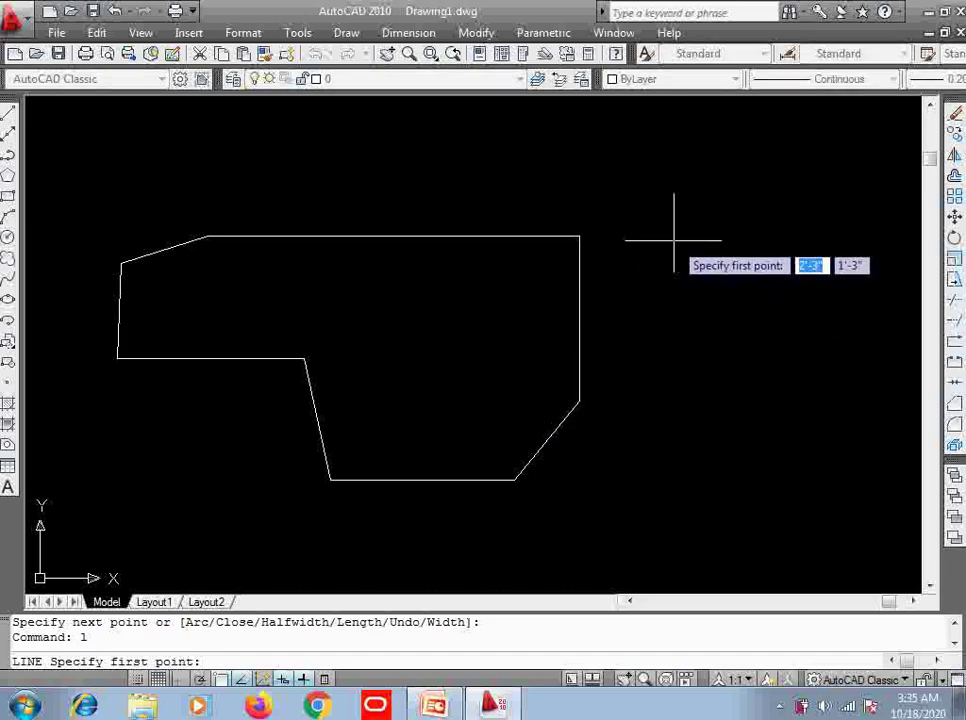
{"action": "left_click", "coordinate": [674, 238]}
{"action": "left_click", "coordinate": [655, 356]}
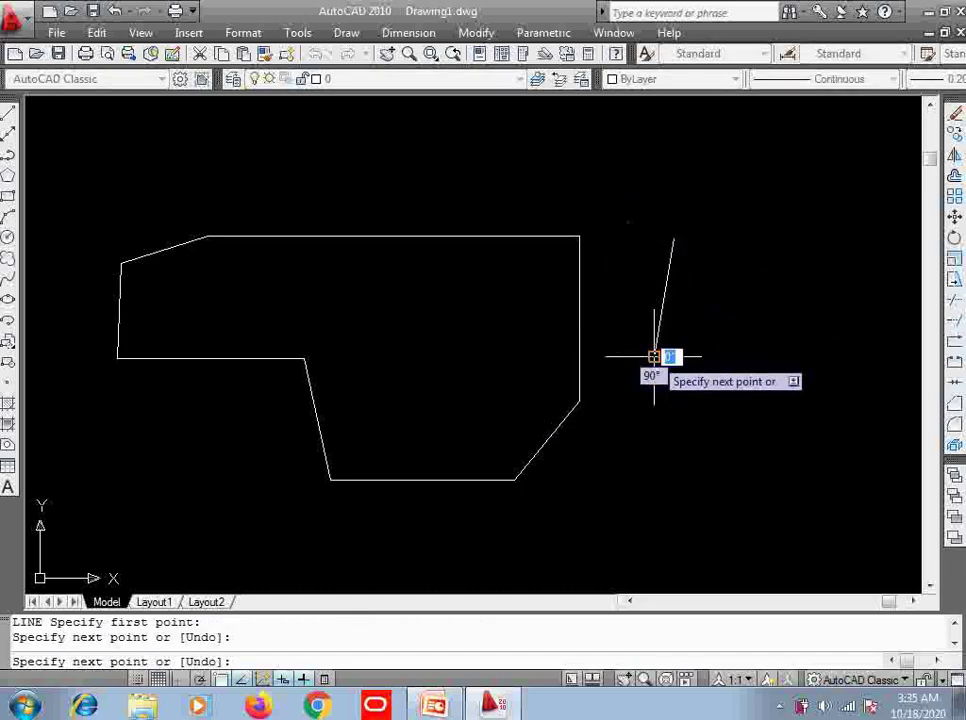
{"action": "left_click", "coordinate": [741, 411]}
{"action": "left_click", "coordinate": [825, 316]}
{"action": "left_click", "coordinate": [777, 203]}
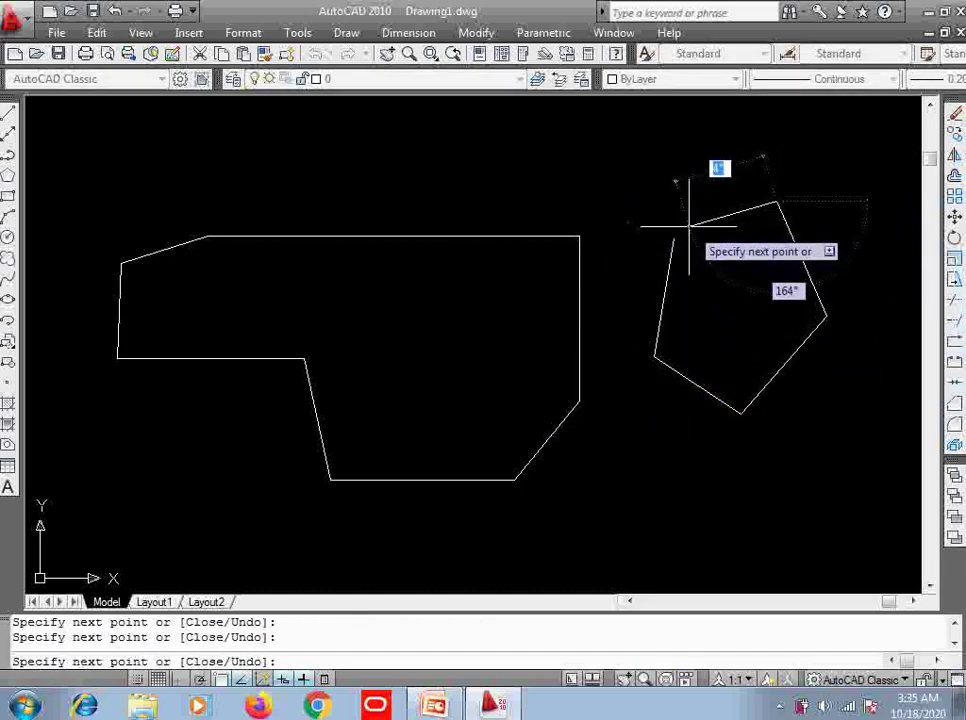
{"action": "left_click", "coordinate": [675, 237]}
{"action": "key", "text": "Return"}
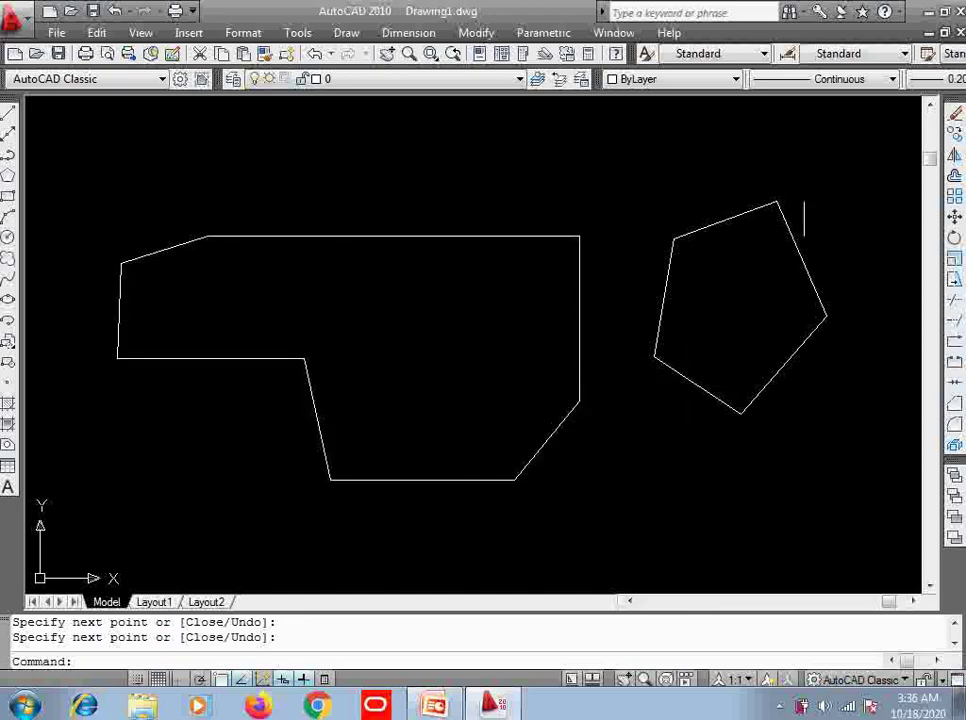
Window-select the pentagon, then the whole outline, clearing each selection with Esc
{"action": "left_click", "coordinate": [868, 177]}
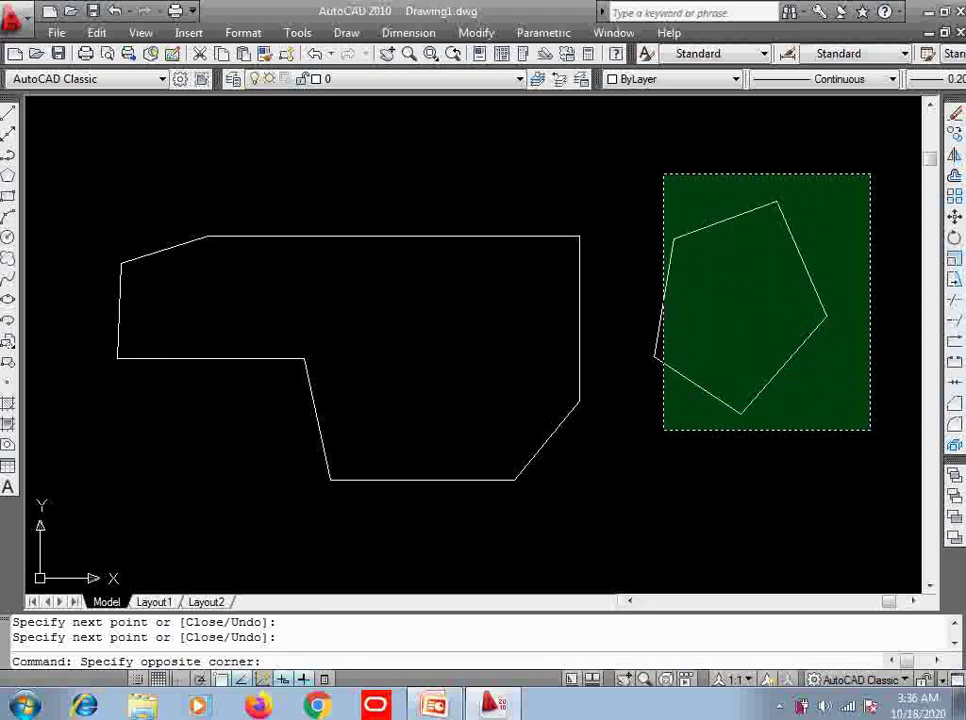
{"action": "left_click", "coordinate": [645, 447]}
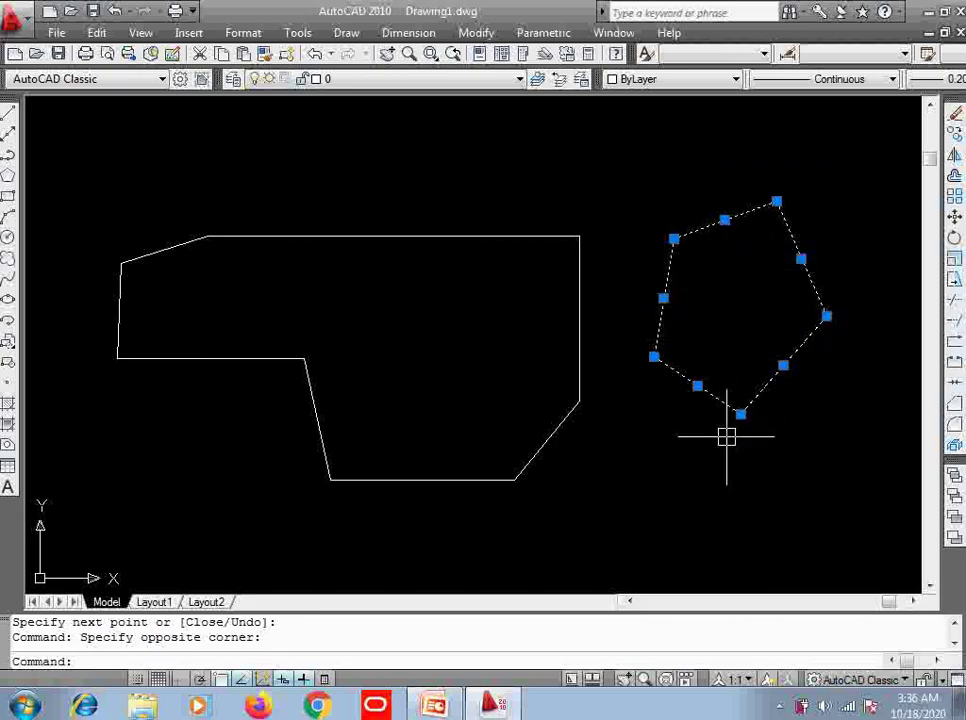
{"action": "key", "text": "Escape"}
{"action": "left_click", "coordinate": [615, 182]}
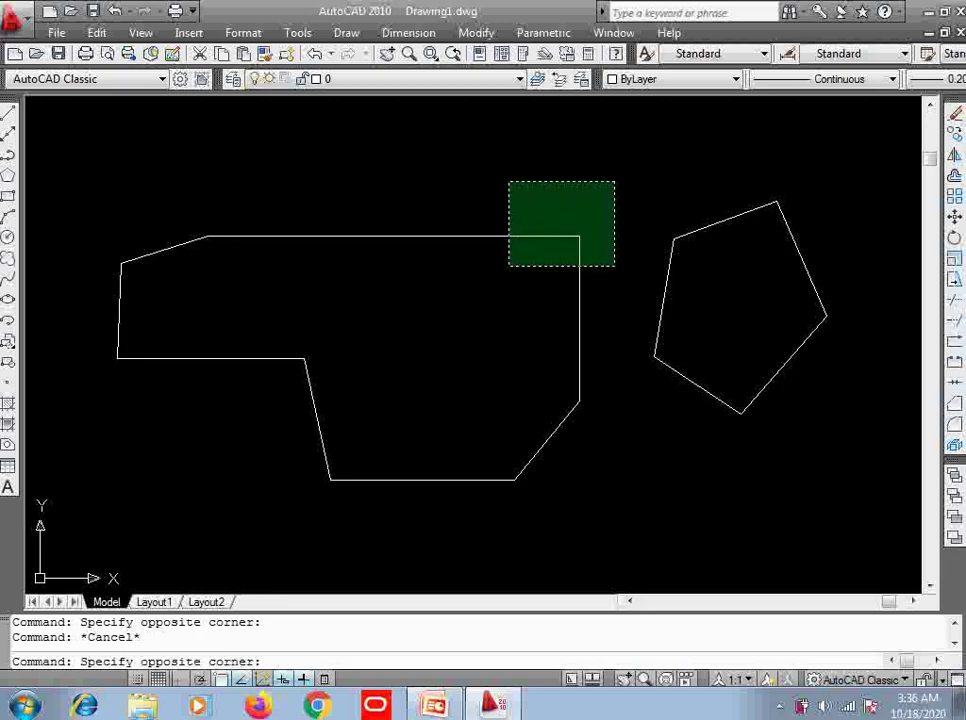
{"action": "left_click", "coordinate": [82, 478]}
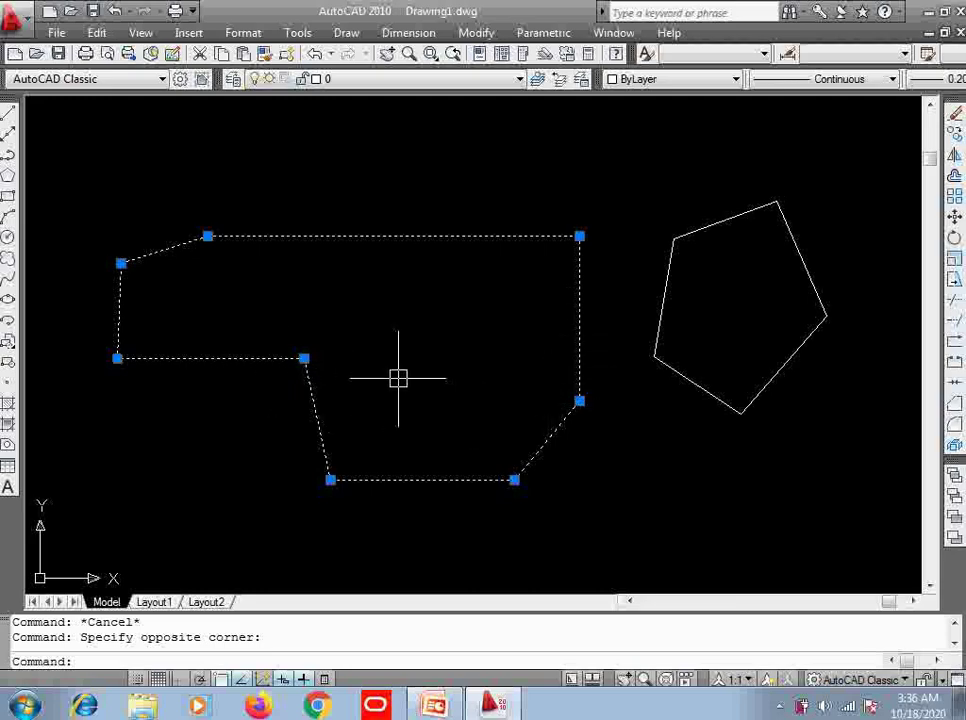
{"action": "key", "text": "Escape"}
Pick the outline and a single pentagon edge in turn, then crossing-select both shapes
{"action": "left_click", "coordinate": [579, 307]}
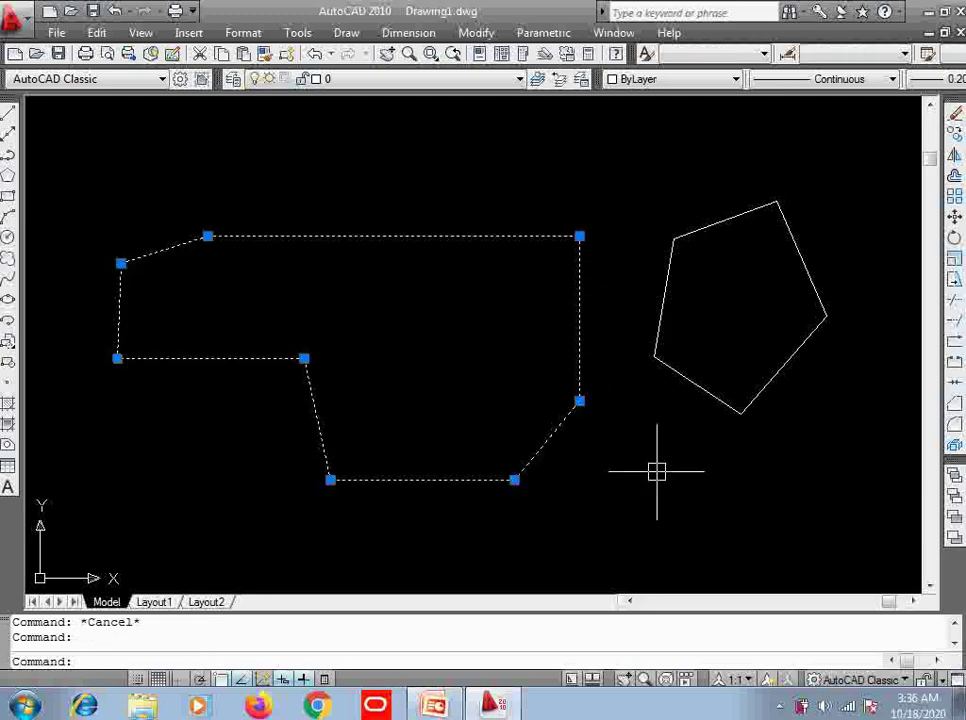
{"action": "key", "text": "Escape"}
{"action": "left_click", "coordinate": [703, 389]}
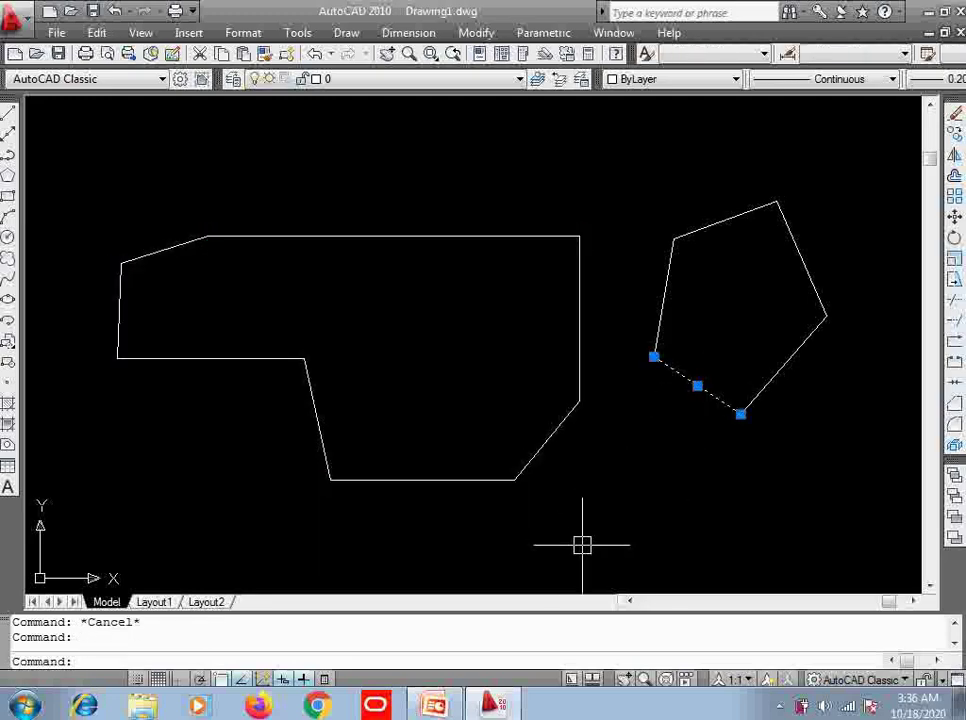
{"action": "key", "text": "Escape"}
{"action": "left_click", "coordinate": [574, 408]}
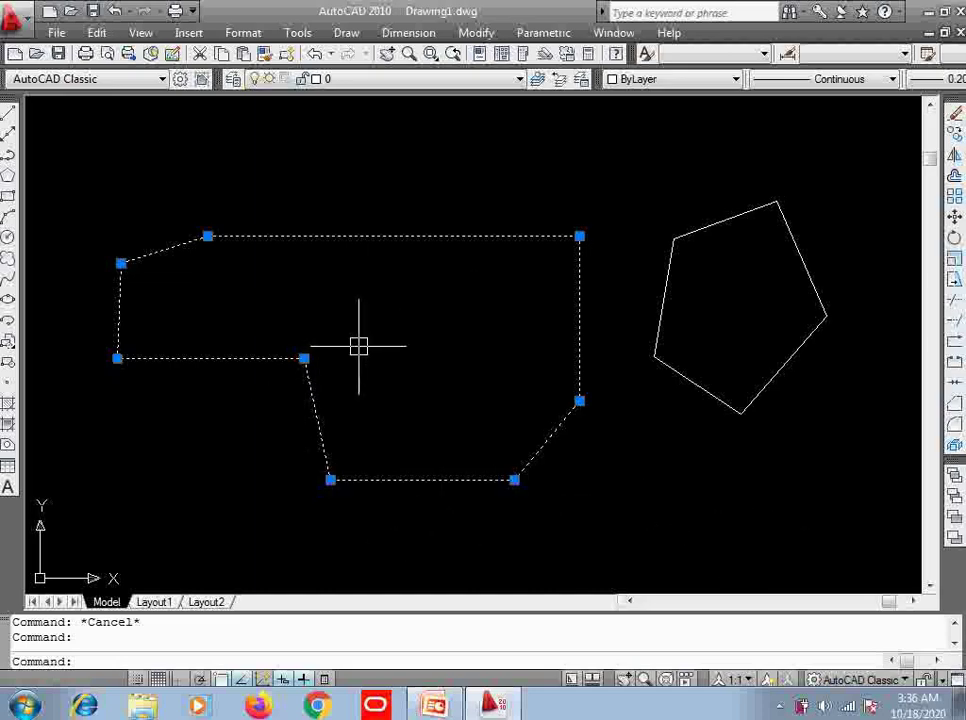
{"action": "key", "text": "Escape"}
{"action": "left_click", "coordinate": [705, 391]}
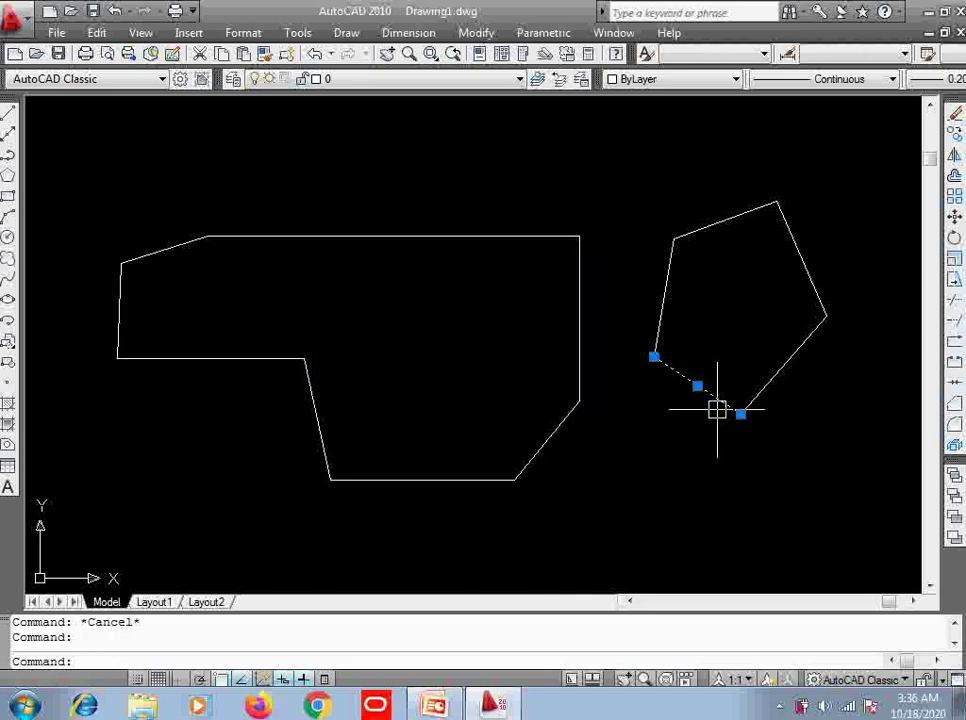
{"action": "key", "text": "Escape"}
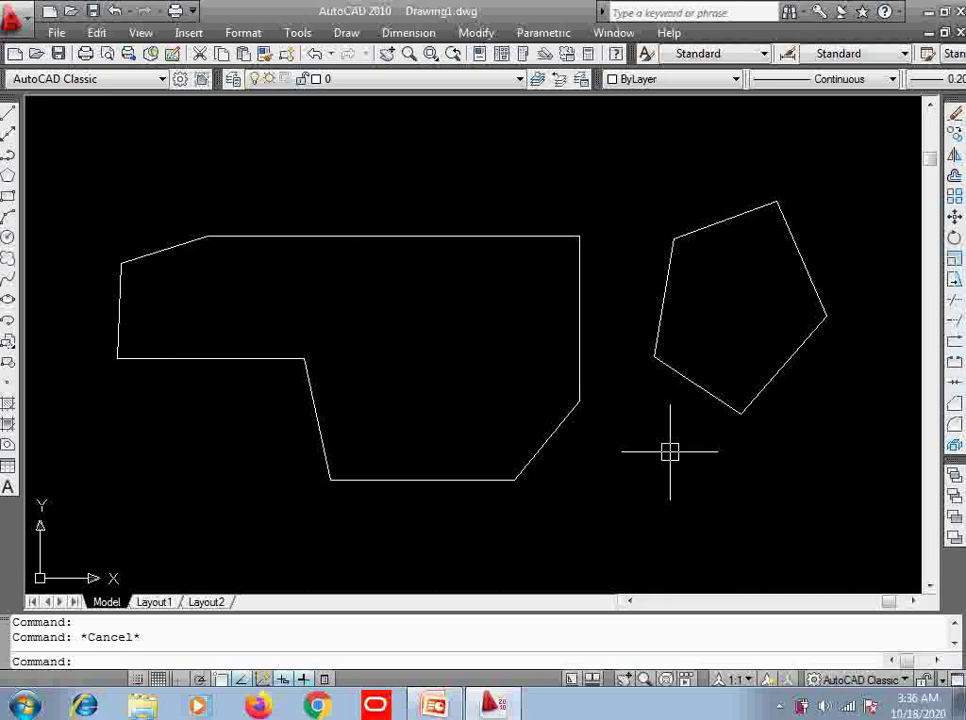
{"action": "left_click", "coordinate": [856, 153]}
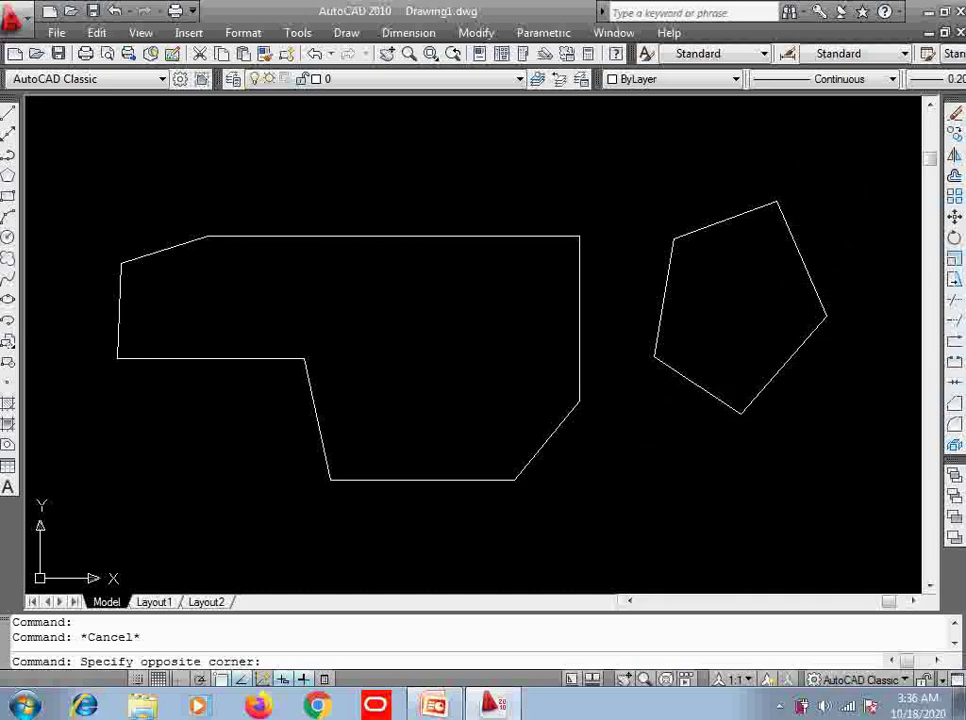
{"action": "left_click", "coordinate": [190, 476]}
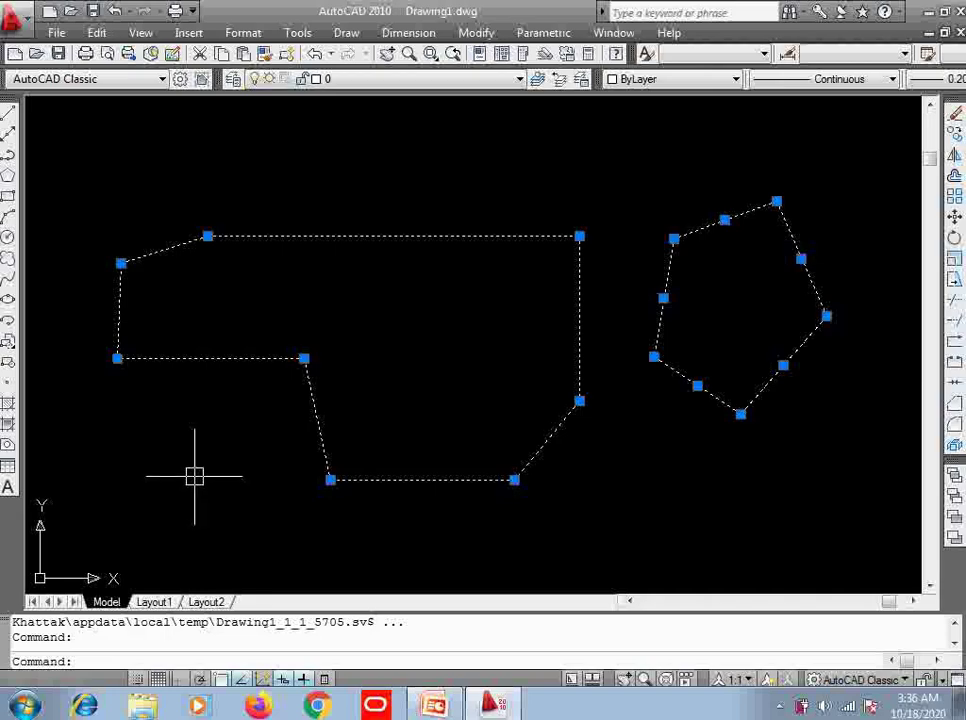
Delete both shapes and draw a four-point spline from the upper left across the drawing
{"action": "key", "text": "Delete"}
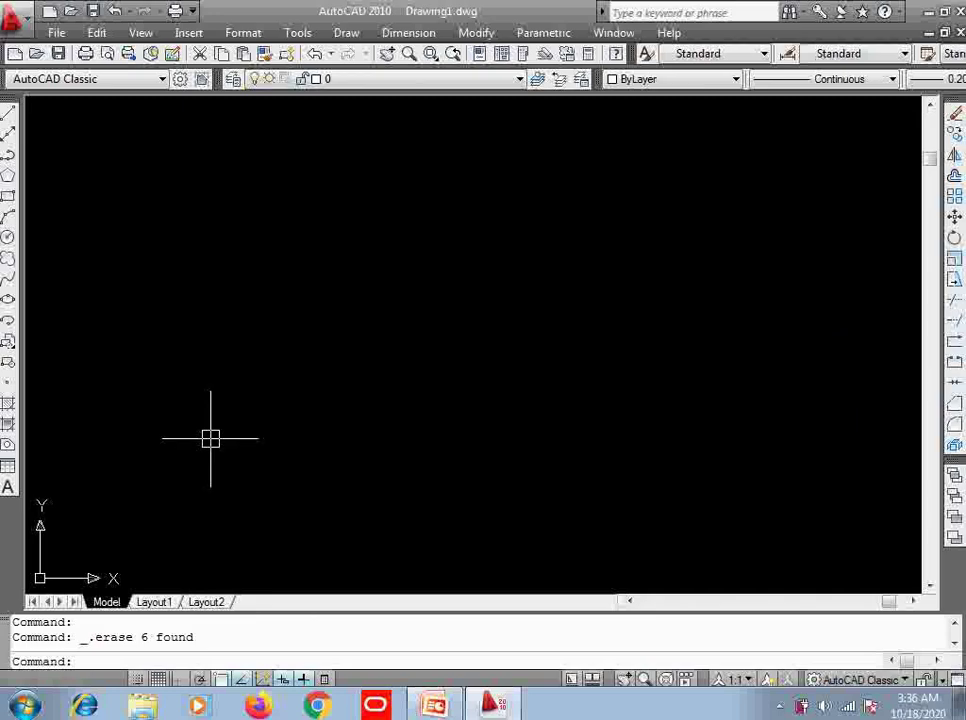
{"action": "type", "text": "spl"}
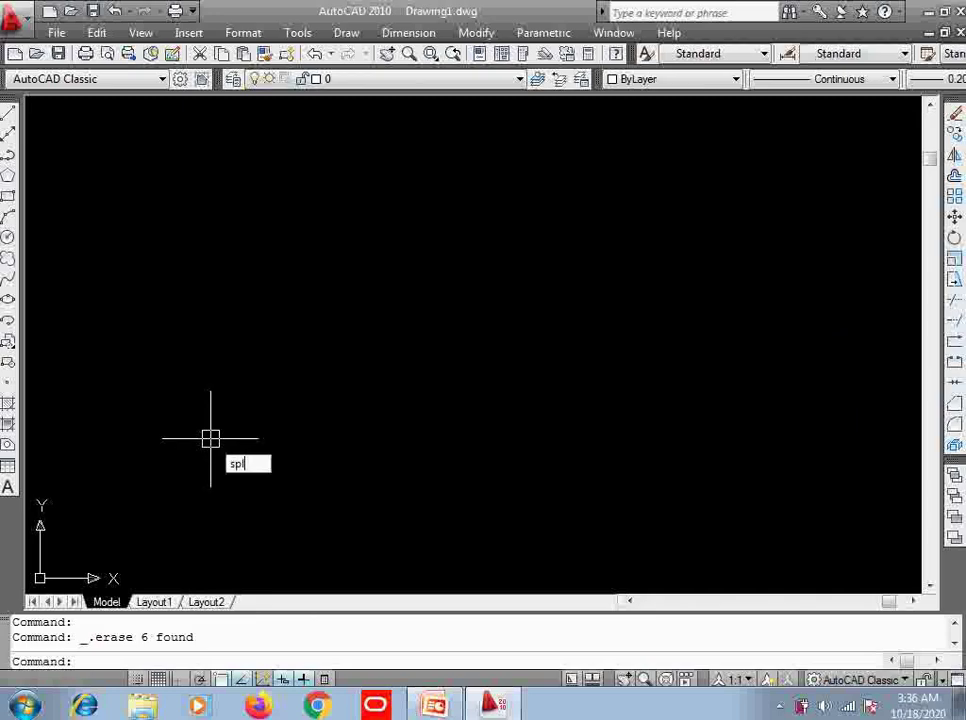
{"action": "key", "text": "Return"}
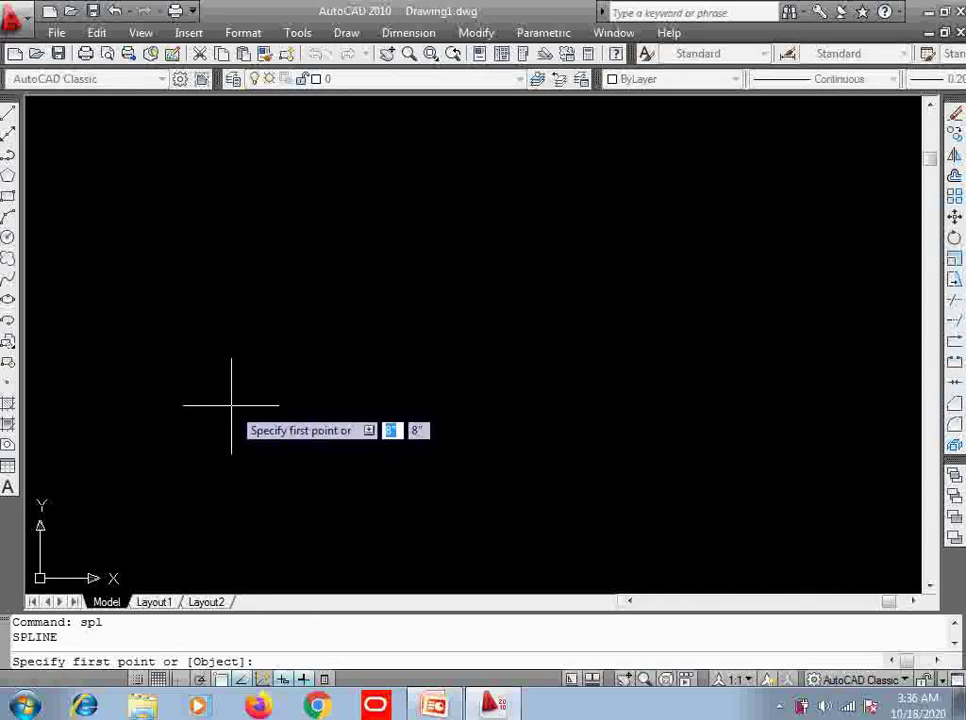
{"action": "left_click", "coordinate": [161, 213]}
{"action": "left_click", "coordinate": [336, 312]}
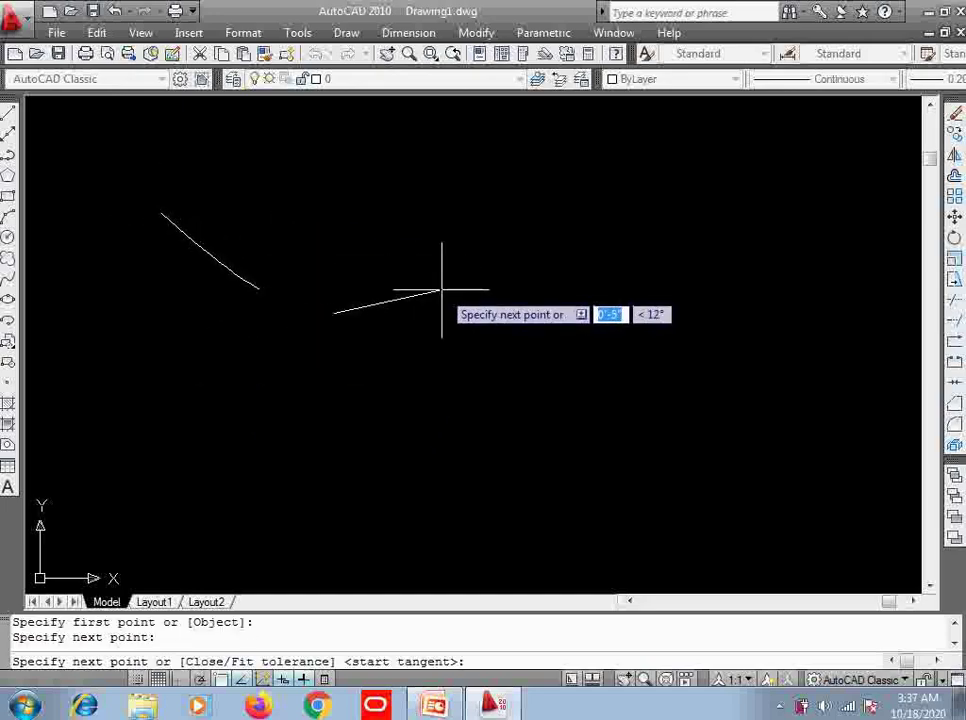
{"action": "left_click", "coordinate": [552, 256]}
{"action": "left_click", "coordinate": [705, 392]}
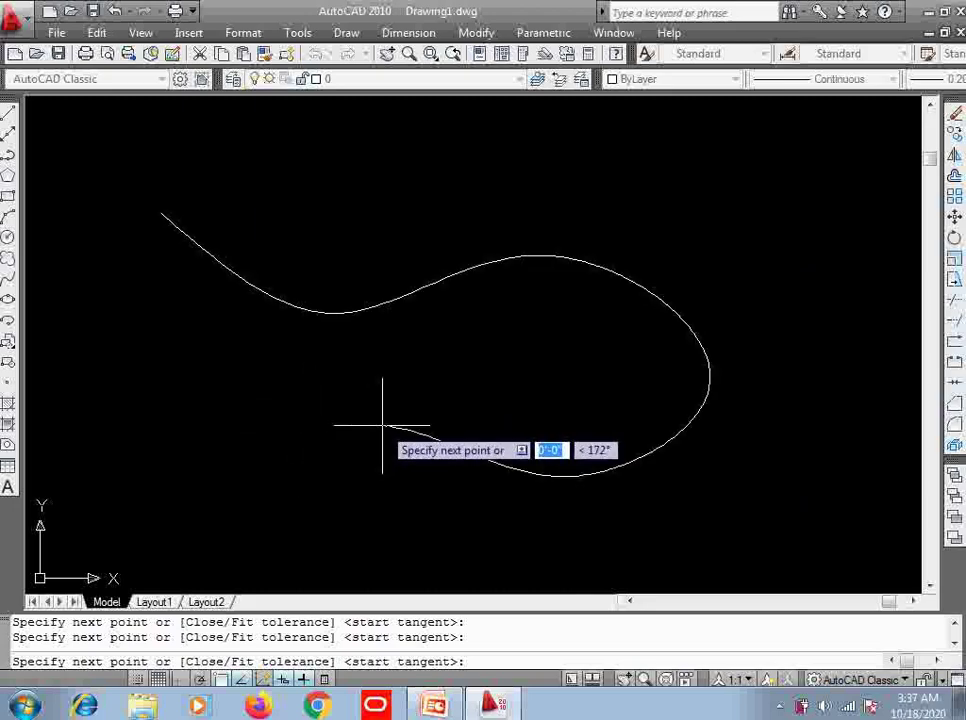
{"action": "key", "text": "Return"}
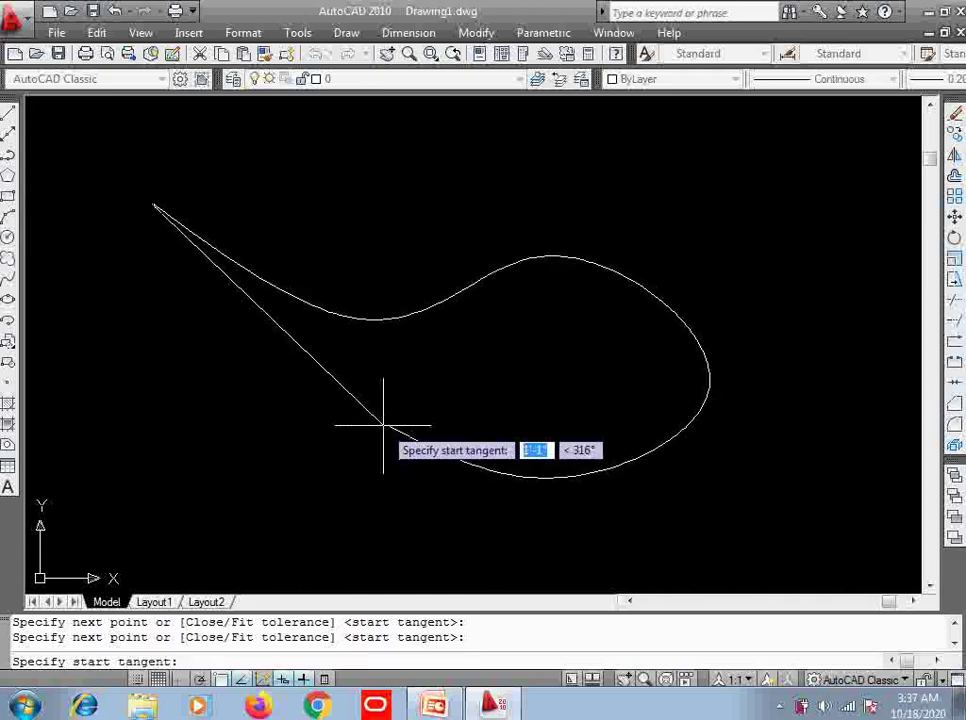
{"action": "key", "text": "Return"}
{"action": "key", "text": "Return"}
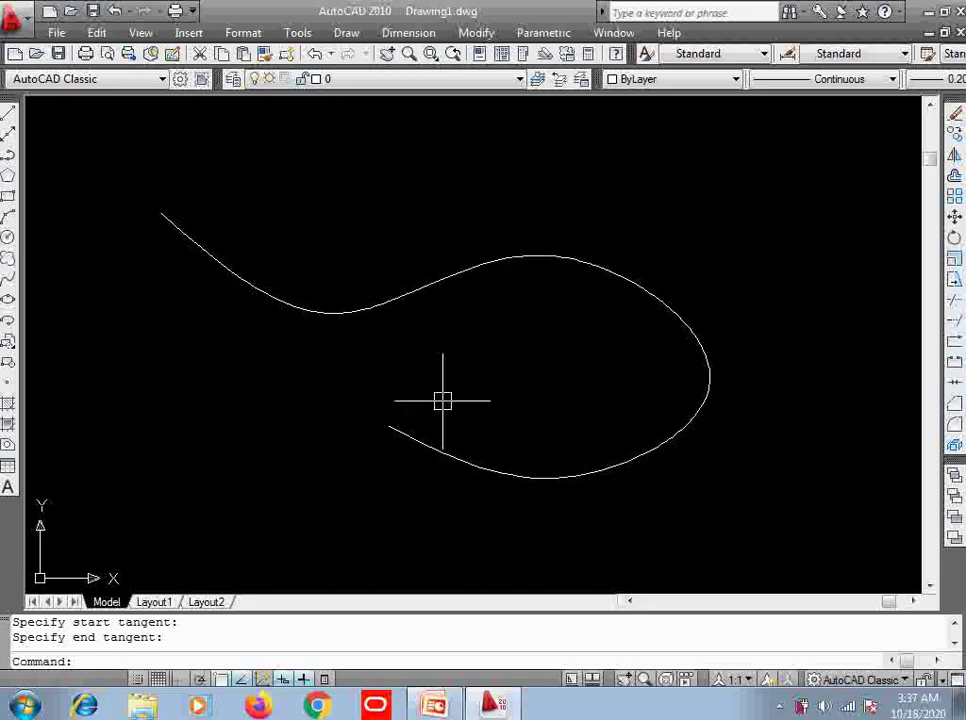
Crossing-select the spline and delete it
{"action": "left_click", "coordinate": [806, 188]}
{"action": "left_click", "coordinate": [397, 351]}
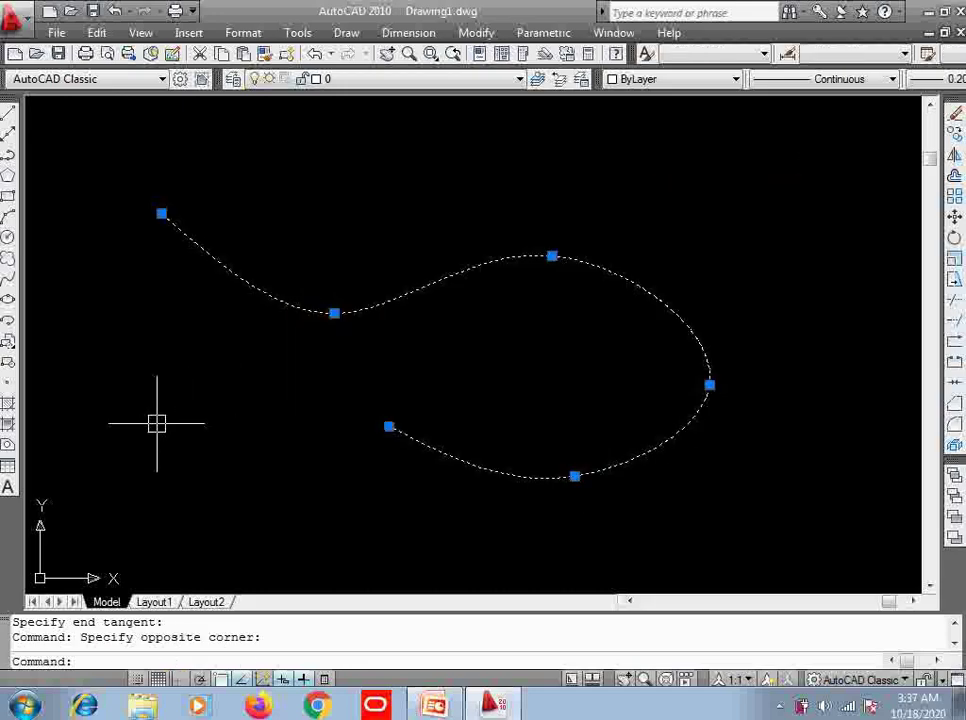
{"action": "key", "text": "Delete"}
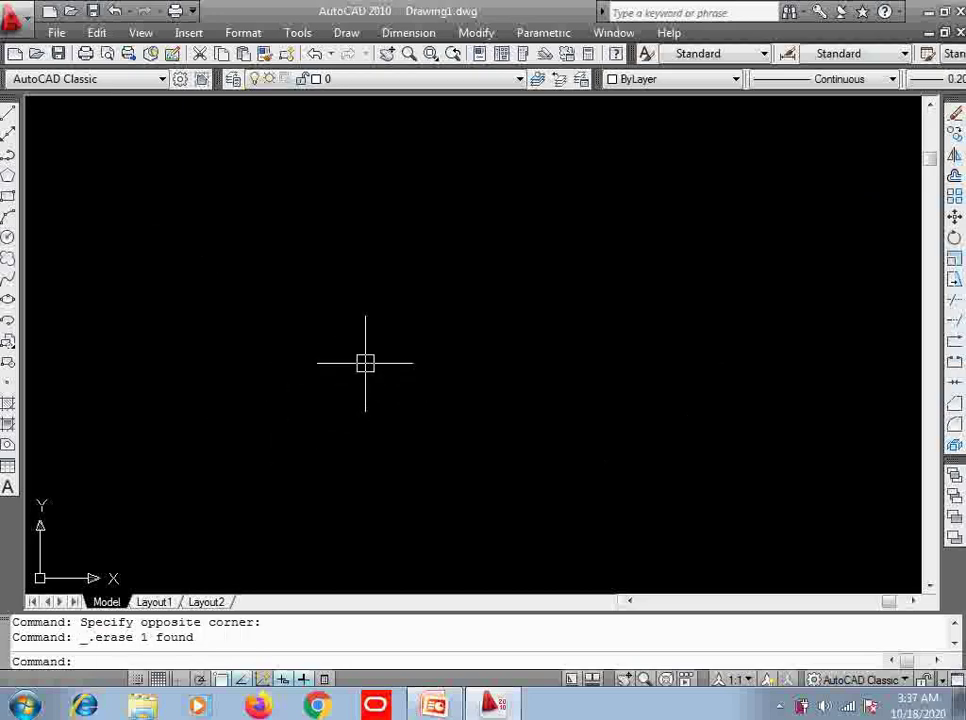
Start a multiline with ML and place its first four zigzagging vertices
{"action": "type", "text": "ml"}
{"action": "key", "text": "Return"}
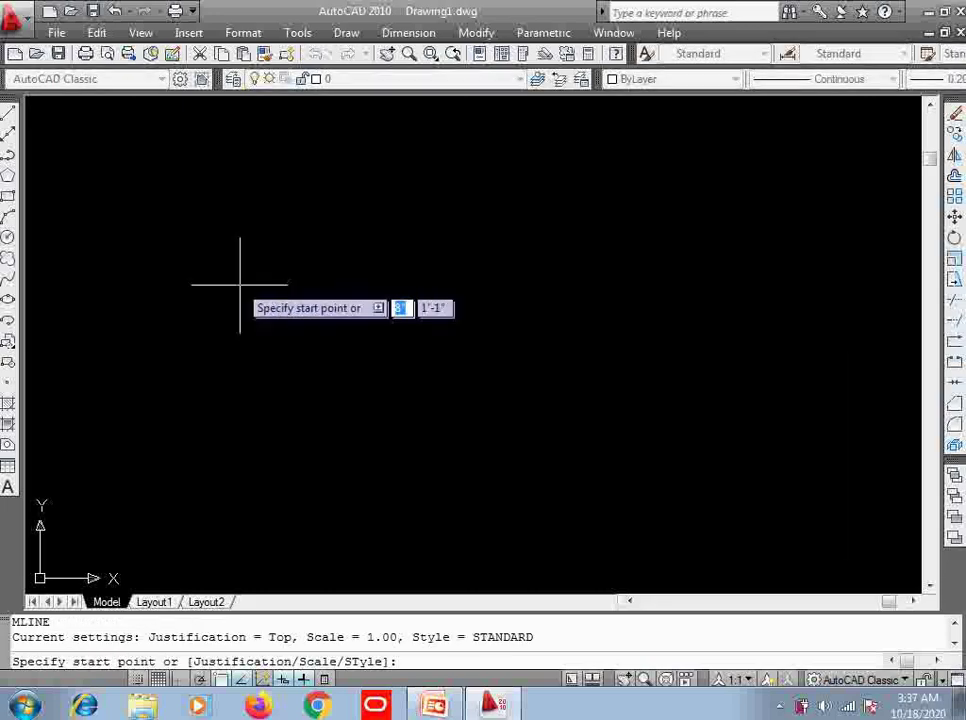
{"action": "left_click", "coordinate": [186, 255]}
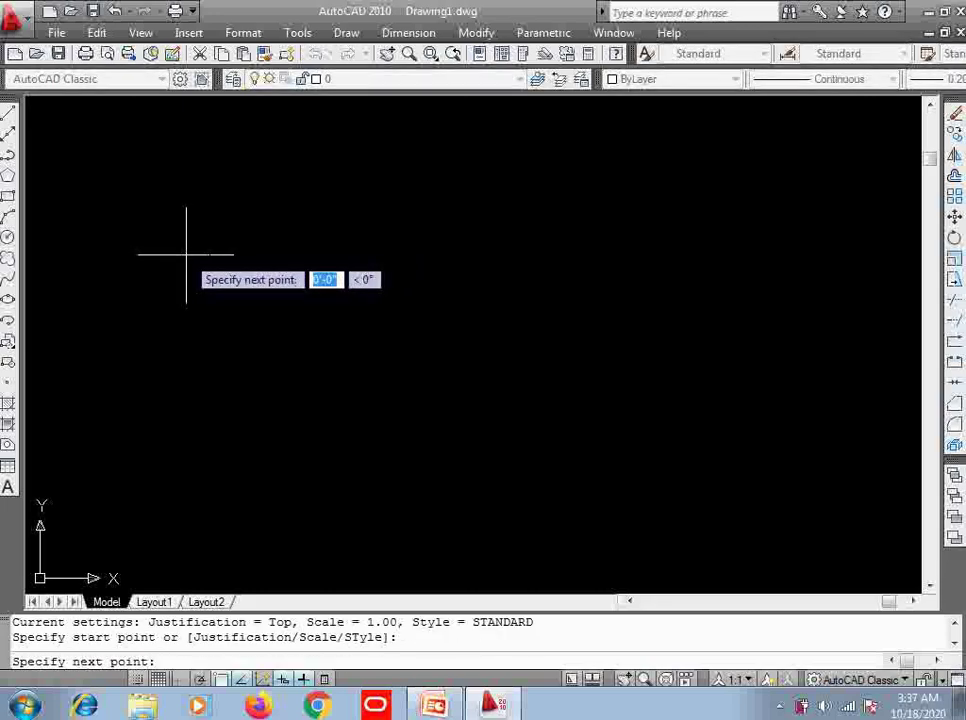
{"action": "left_click", "coordinate": [371, 336]}
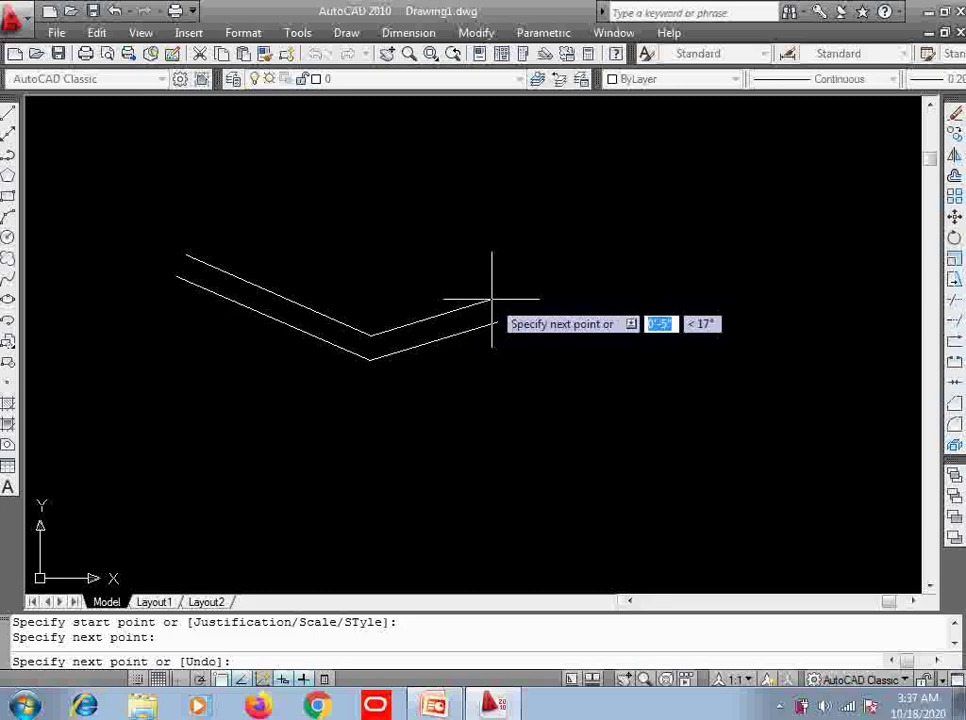
{"action": "left_click", "coordinate": [558, 286]}
{"action": "left_click", "coordinate": [608, 387]}
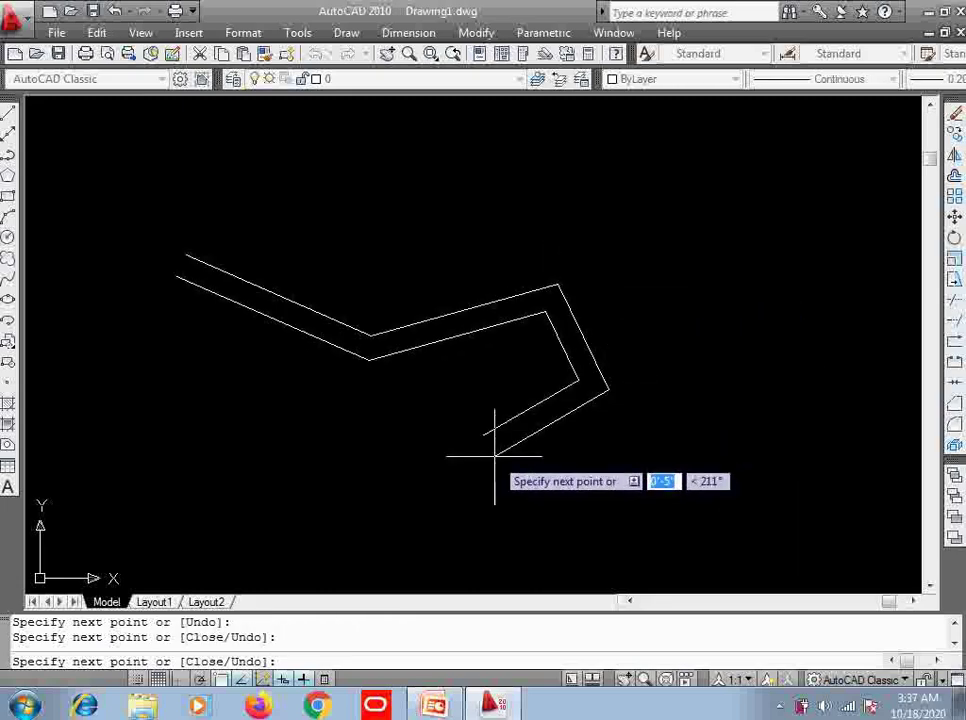
With Ortho on, extend the multiline down, left and into a squared hook, then finish
{"action": "left_click", "coordinate": [445, 475]}
{"action": "key", "text": "F8"}
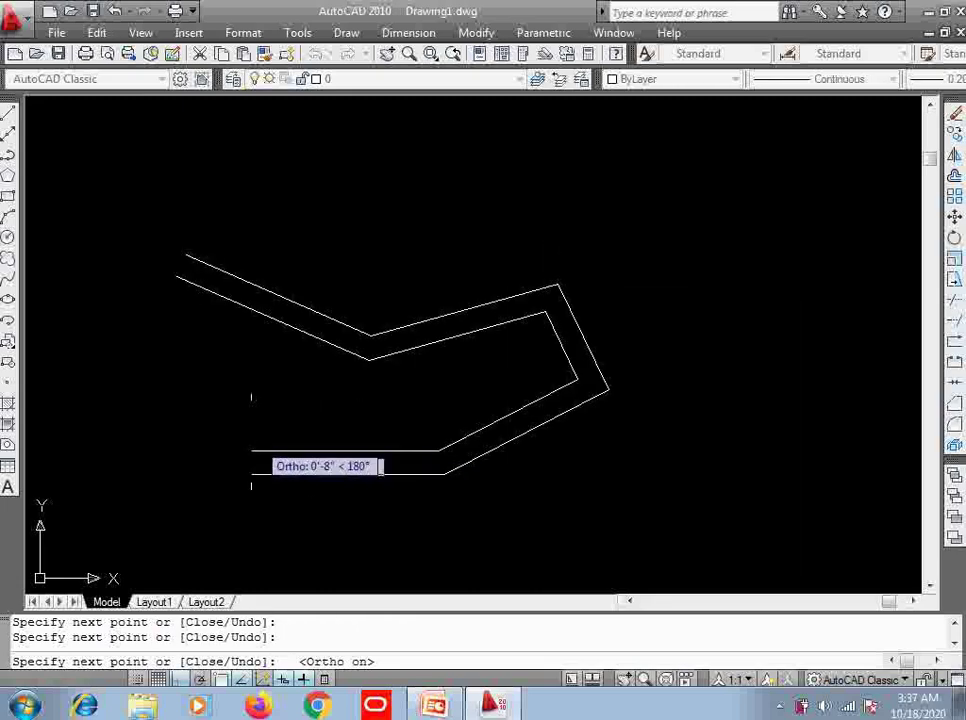
{"action": "left_click", "coordinate": [235, 395]}
{"action": "left_click", "coordinate": [212, 377]}
{"action": "left_click", "coordinate": [123, 368]}
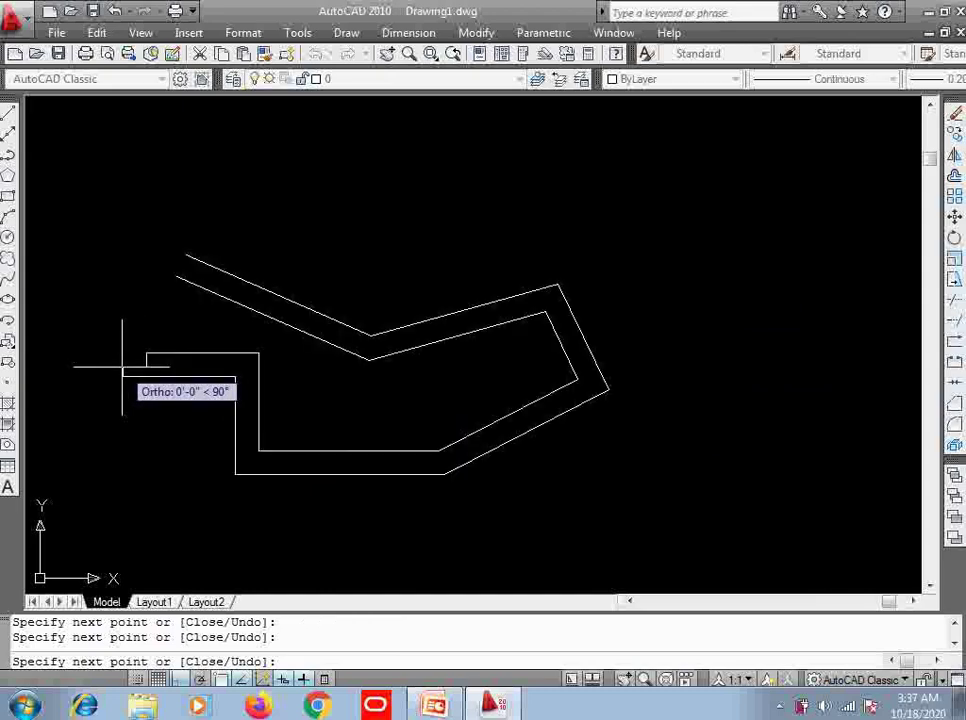
{"action": "left_click", "coordinate": [120, 440]}
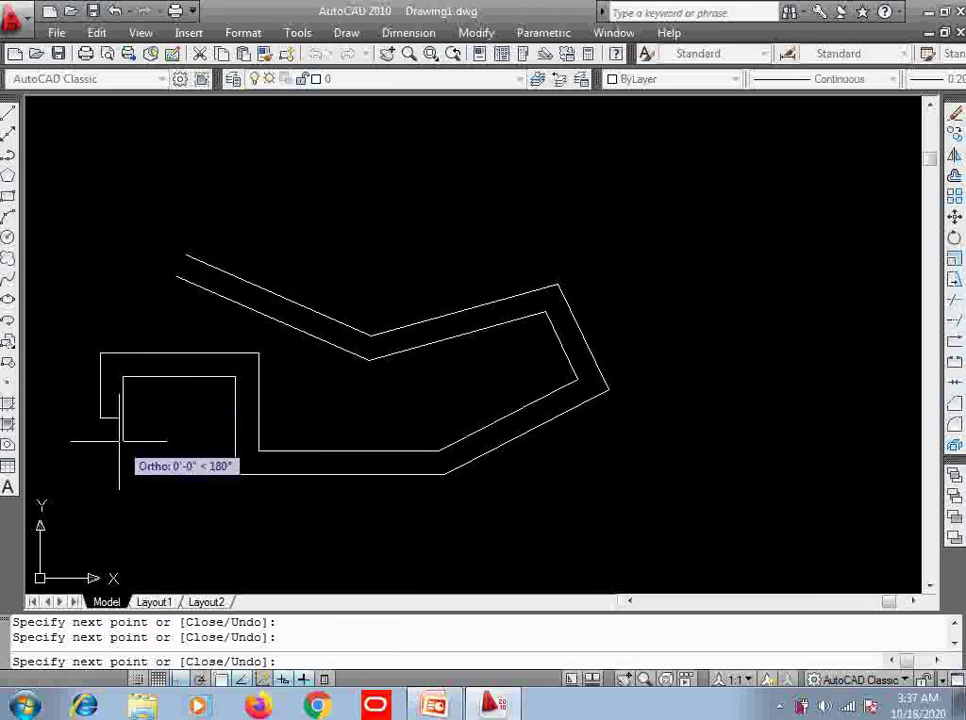
{"action": "key", "text": "Return"}
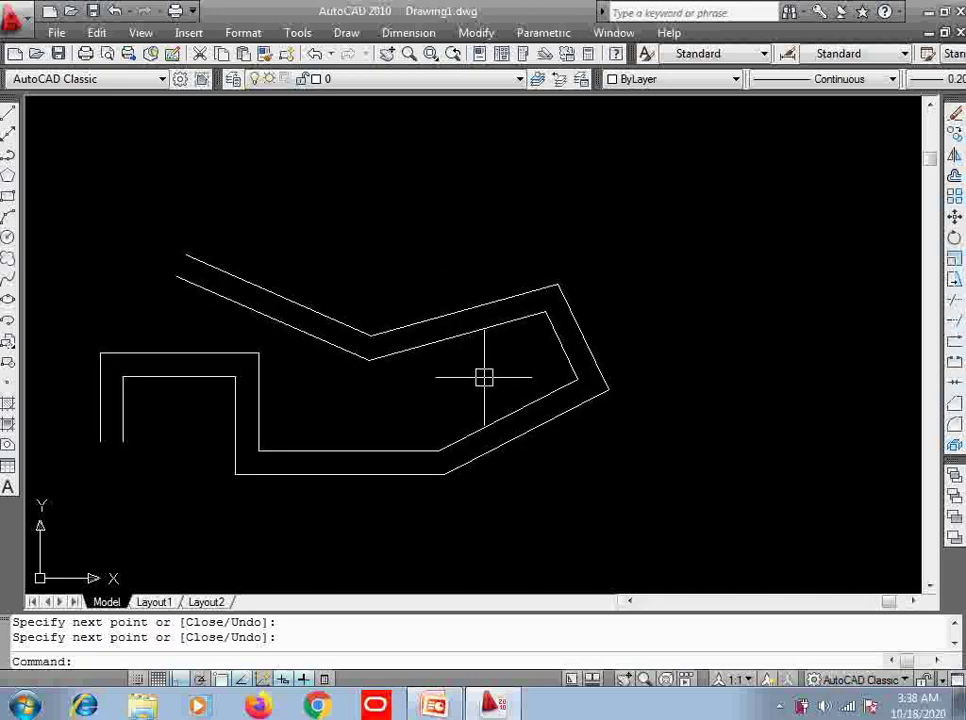
Start MLINE and try a scale of 10, cancelling after the entry is rejected
{"action": "type", "text": "ml"}
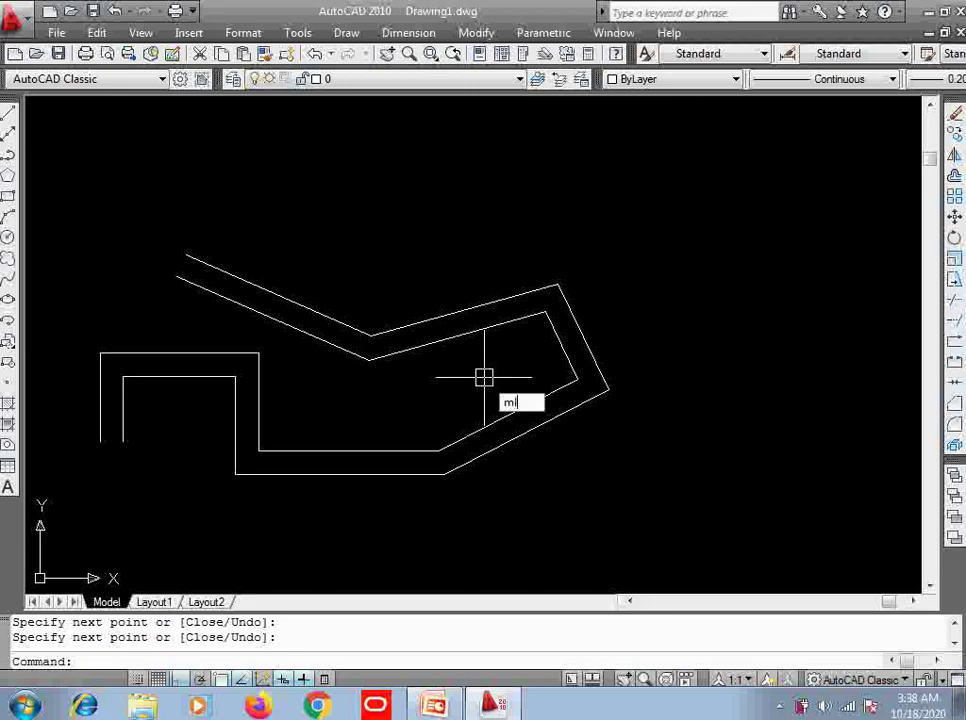
{"action": "key", "text": "Return"}
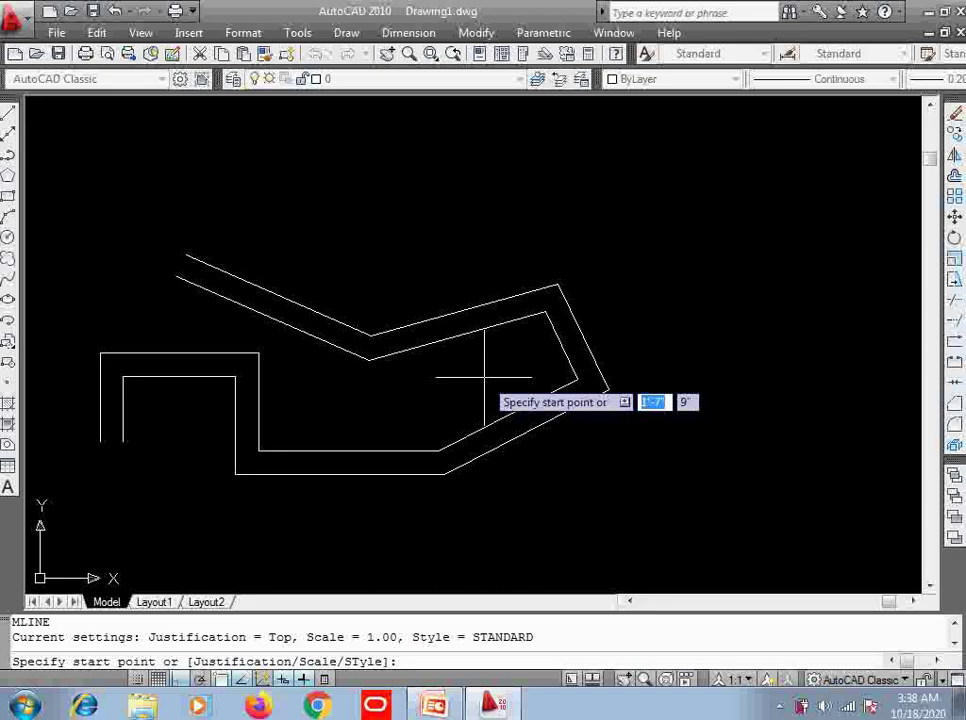
{"action": "type", "text": "  s"}
{"action": "key", "text": "Return"}
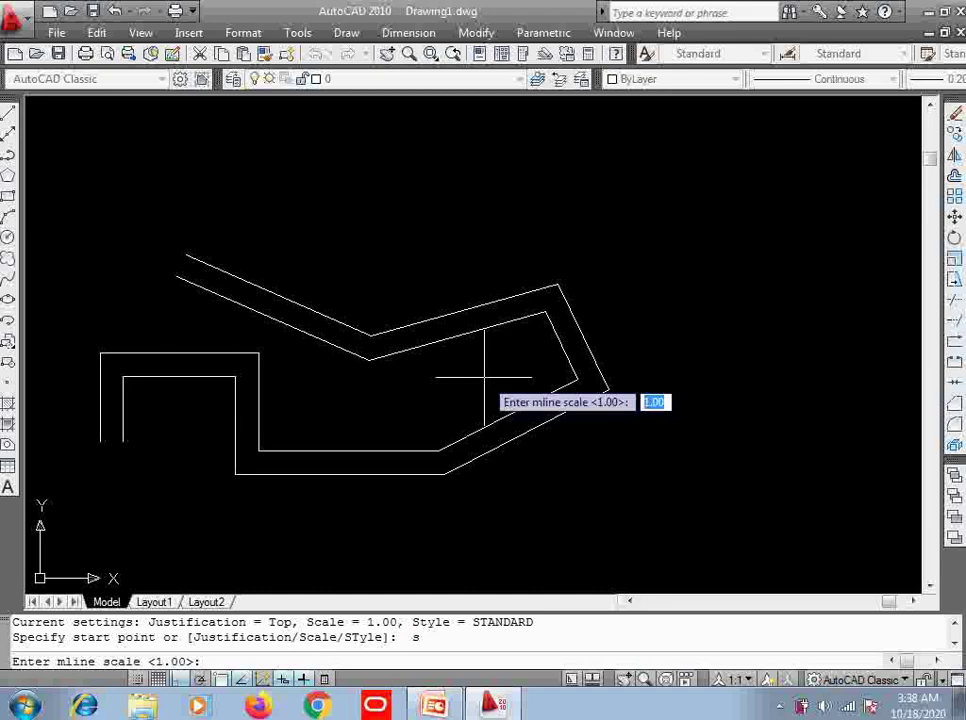
{"action": "type", "text": "1"}
{"action": "key", "text": "Return"}
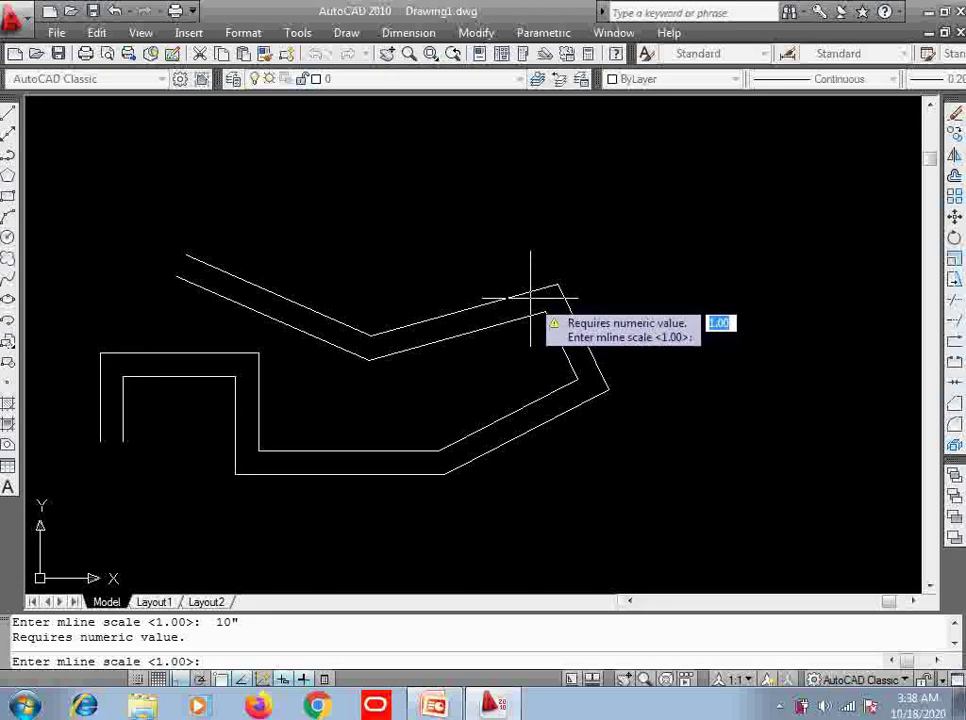
{"action": "key", "text": "Escape"}
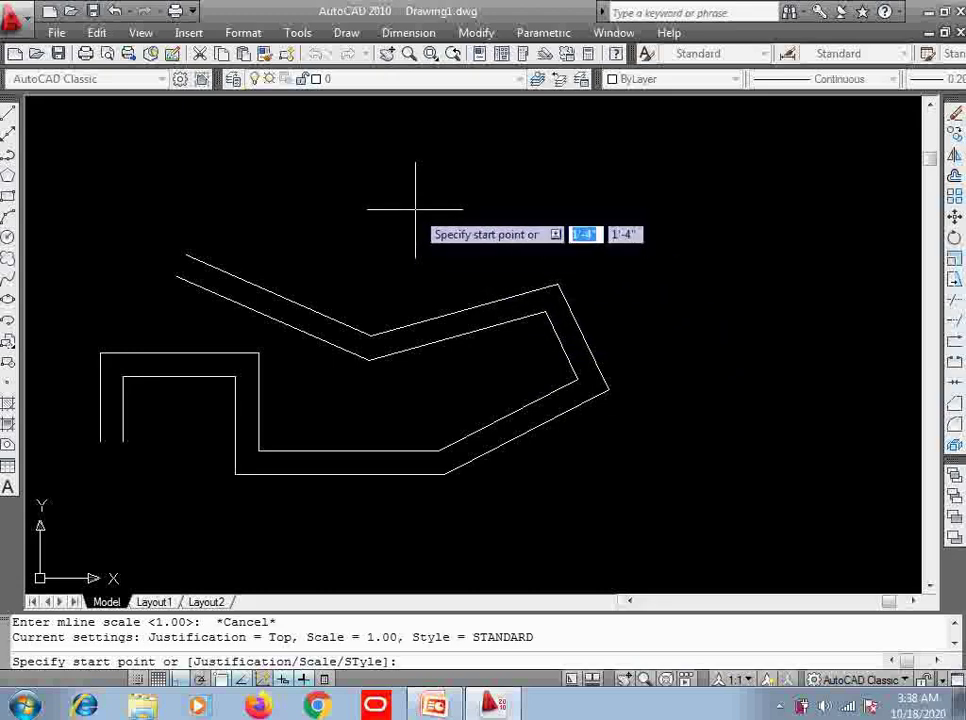
{"action": "key", "text": "Escape"}
Restart MLINE with ML and set the multiline scale to 10
{"action": "type", "text": "ml"}
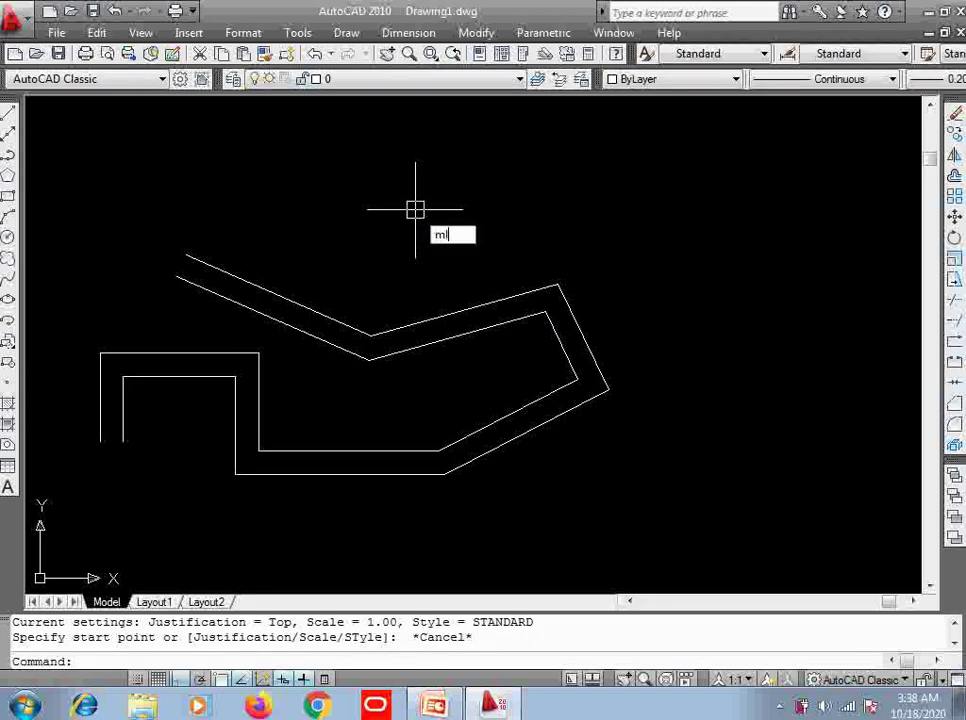
{"action": "key", "text": "Return"}
{"action": "type", "text": "s"}
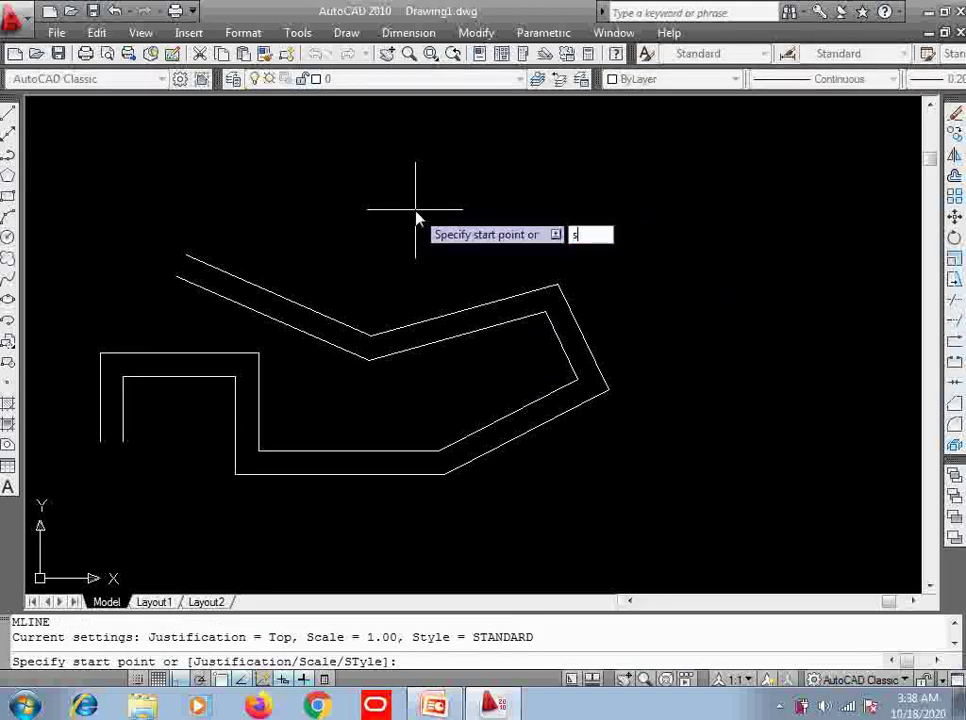
{"action": "key", "text": "Return"}
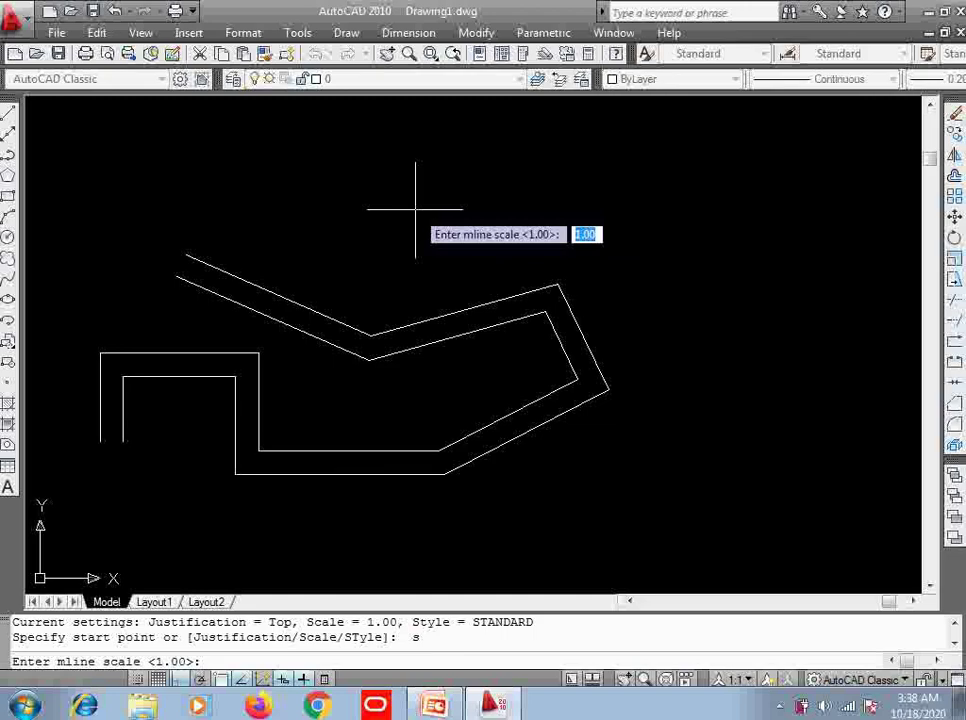
{"action": "type", "text": "1"}
{"action": "key", "text": "Return"}
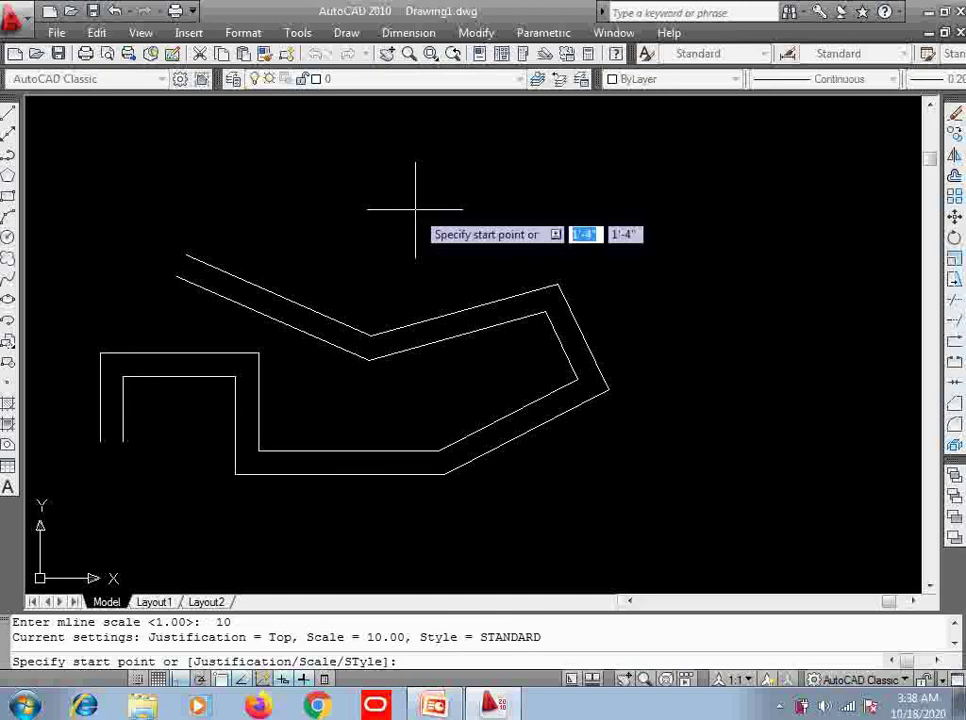
Draw a wide scale-10 multiline through four points forming top, right and bottom edges
{"action": "left_click", "coordinate": [360, 168]}
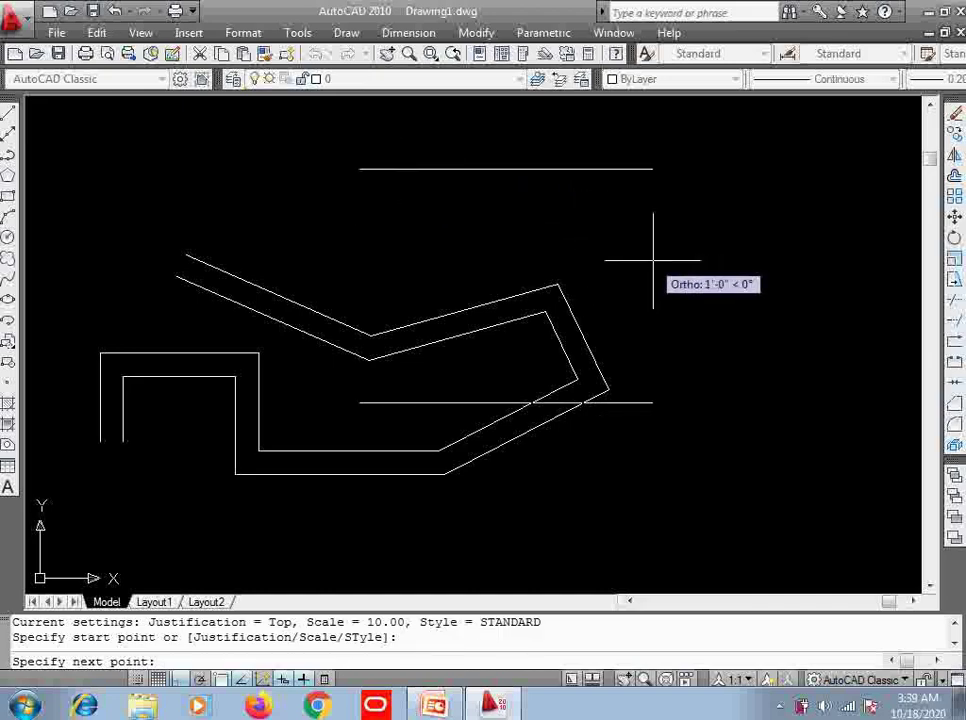
{"action": "left_click", "coordinate": [736, 262]}
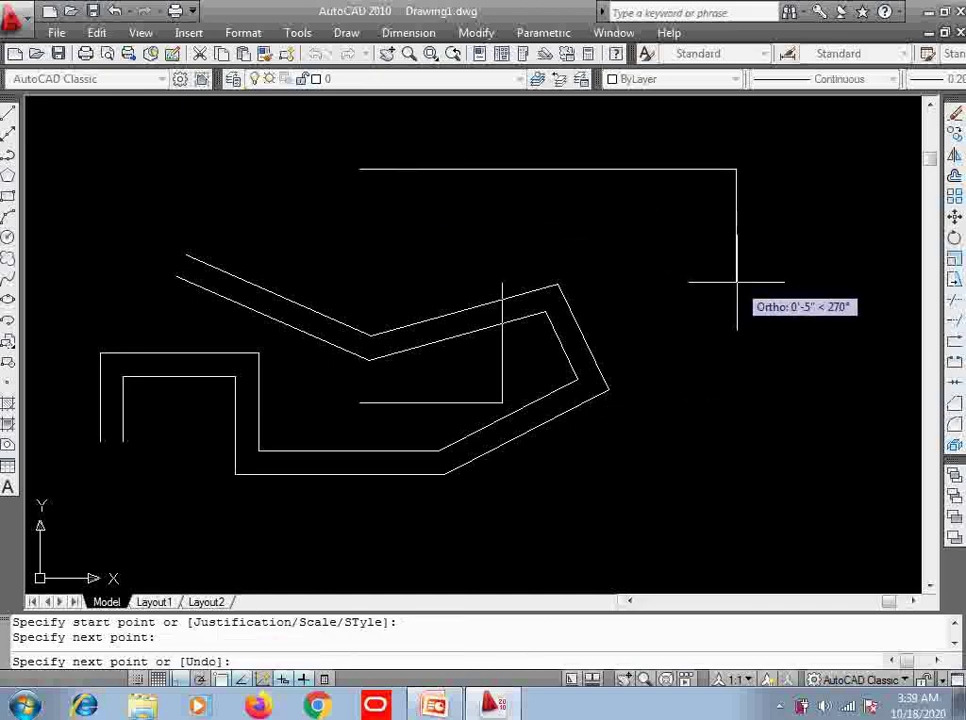
{"action": "left_click", "coordinate": [719, 538]}
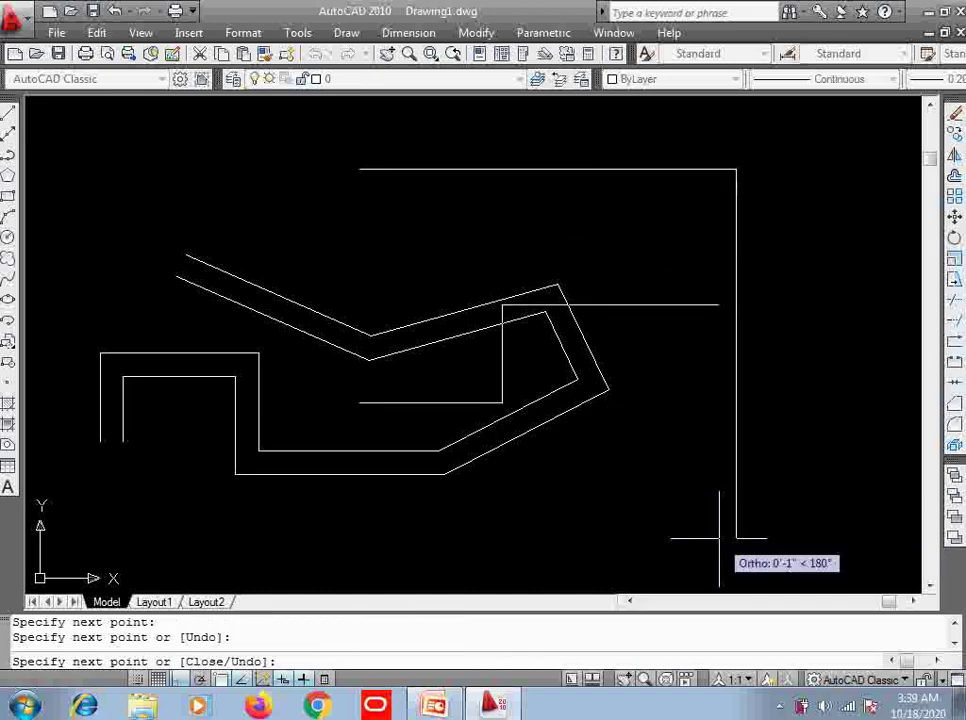
{"action": "left_click", "coordinate": [129, 497]}
{"action": "key", "text": "Return"}
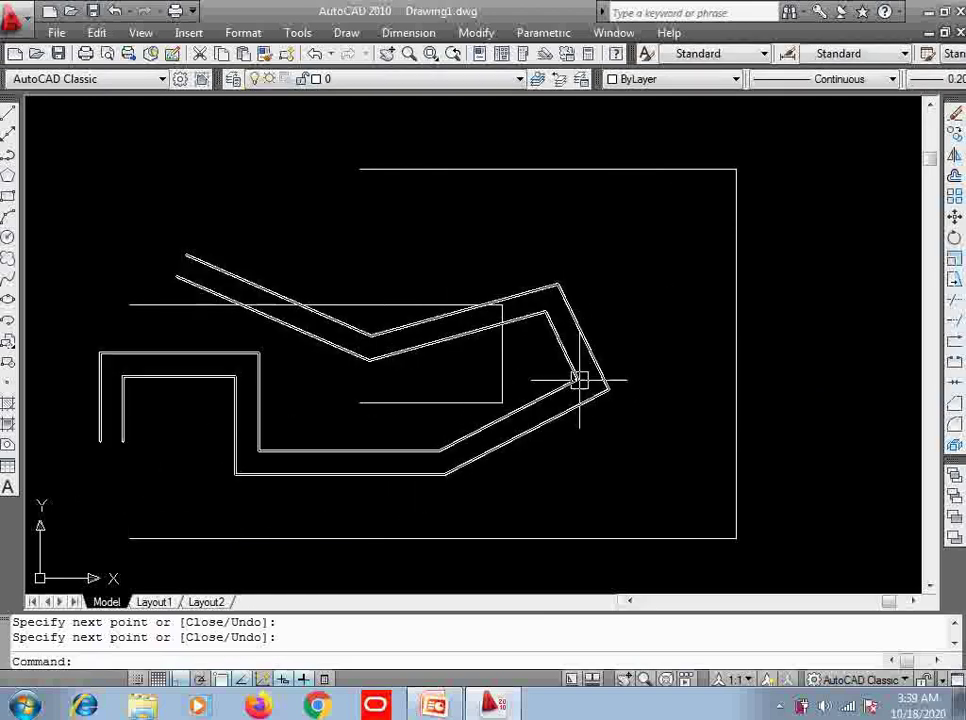
Crossing-select all the linework and delete it
{"action": "left_click", "coordinate": [838, 153]}
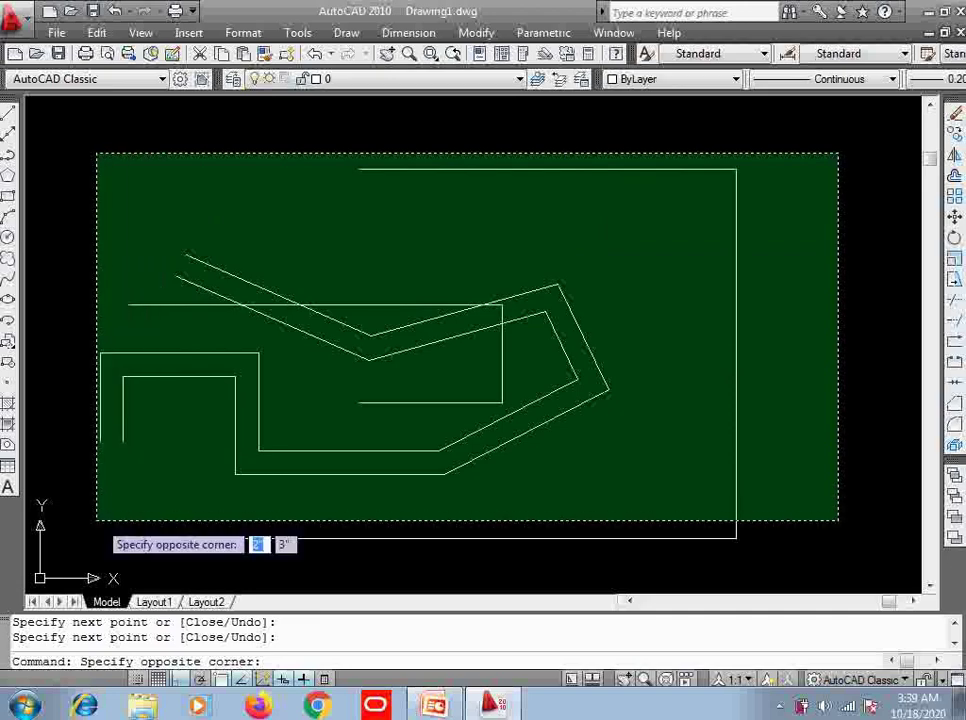
{"action": "left_click", "coordinate": [97, 519]}
{"action": "key", "text": "Delete"}
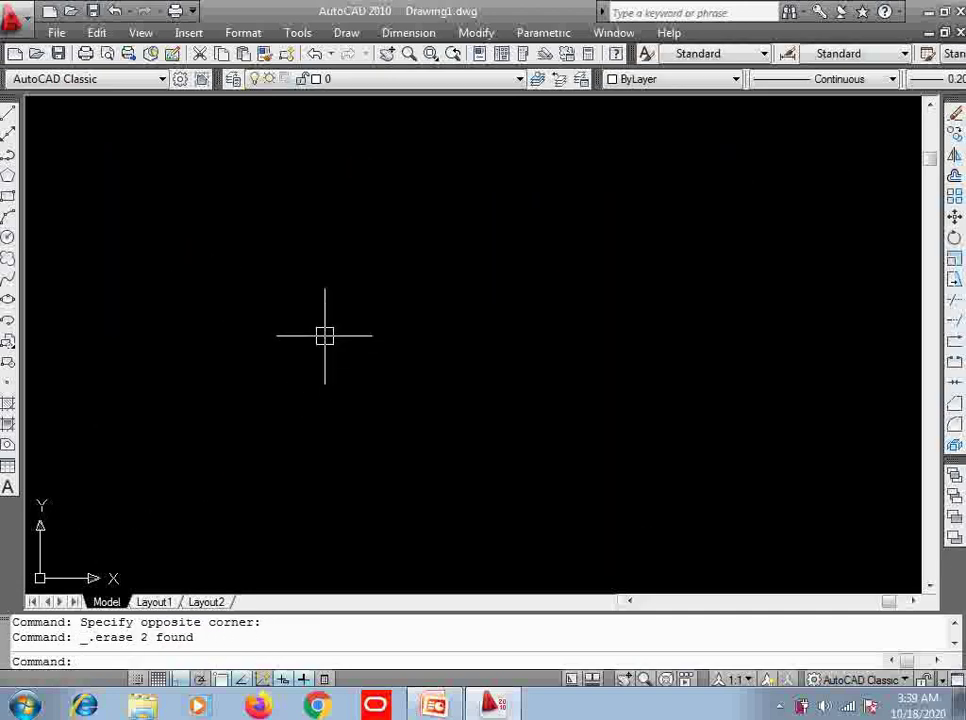
Launch MLINE and enter scale 10, cancelling when the value is rejected
{"action": "type", "text": "ml"}
{"action": "key", "text": "Return"}
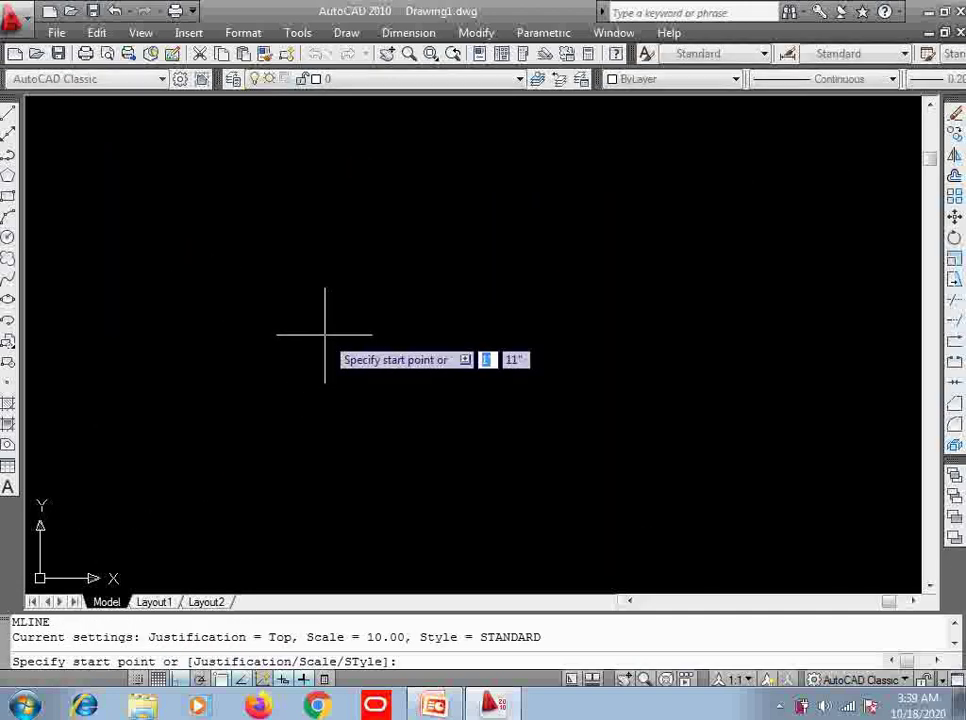
{"action": "type", "text": "s"}
{"action": "key", "text": "Return"}
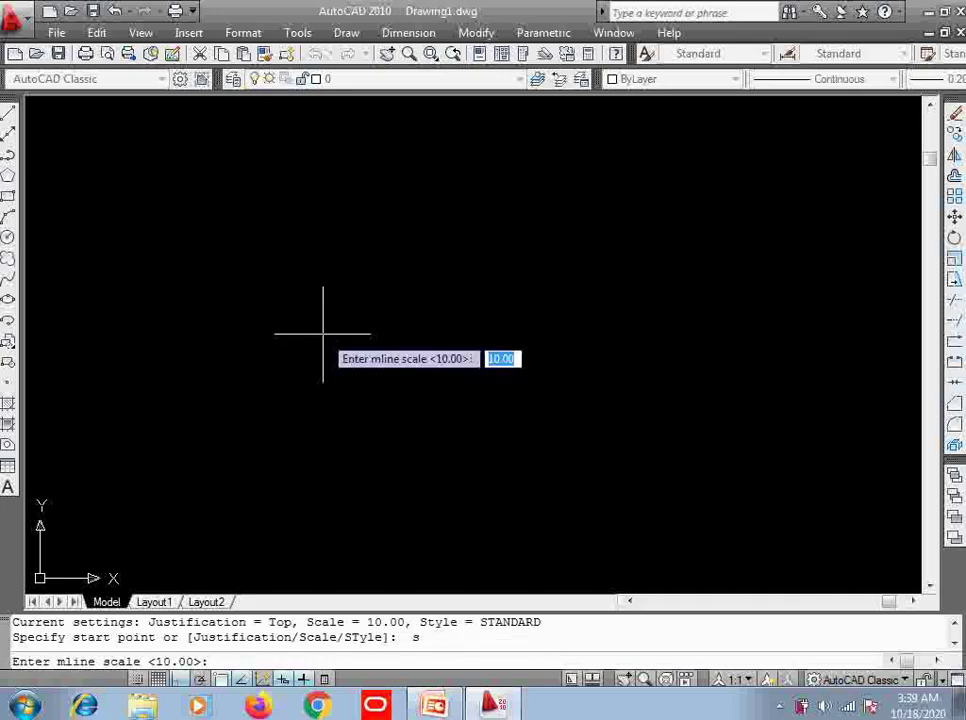
{"action": "type", "text": "10"}
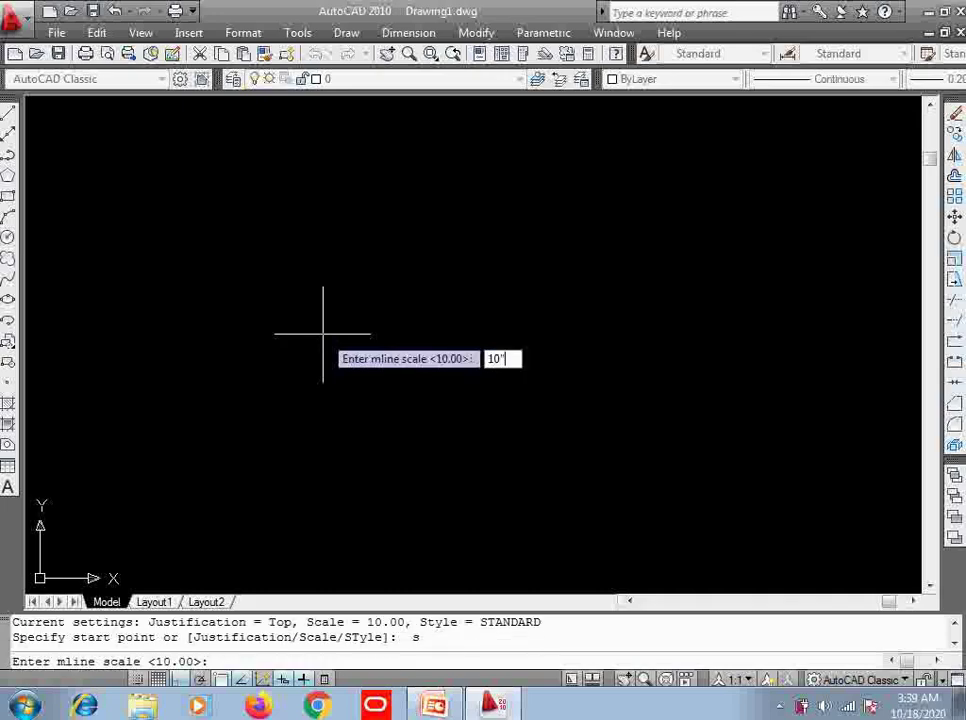
{"action": "key", "text": "Return"}
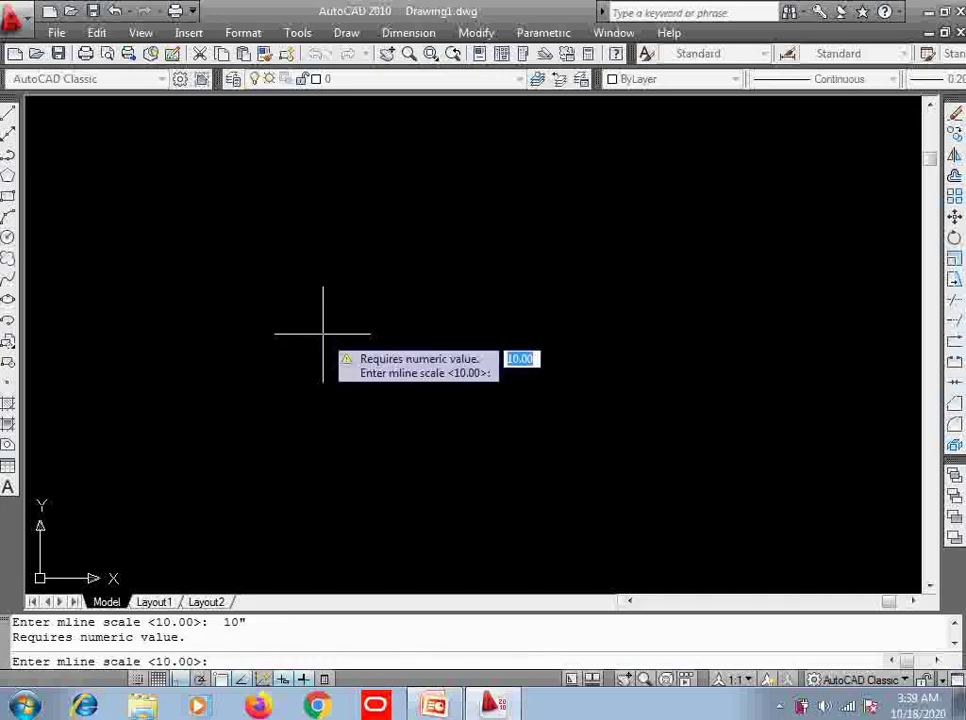
{"action": "key", "text": "Escape"}
{"action": "key", "text": "Return"}
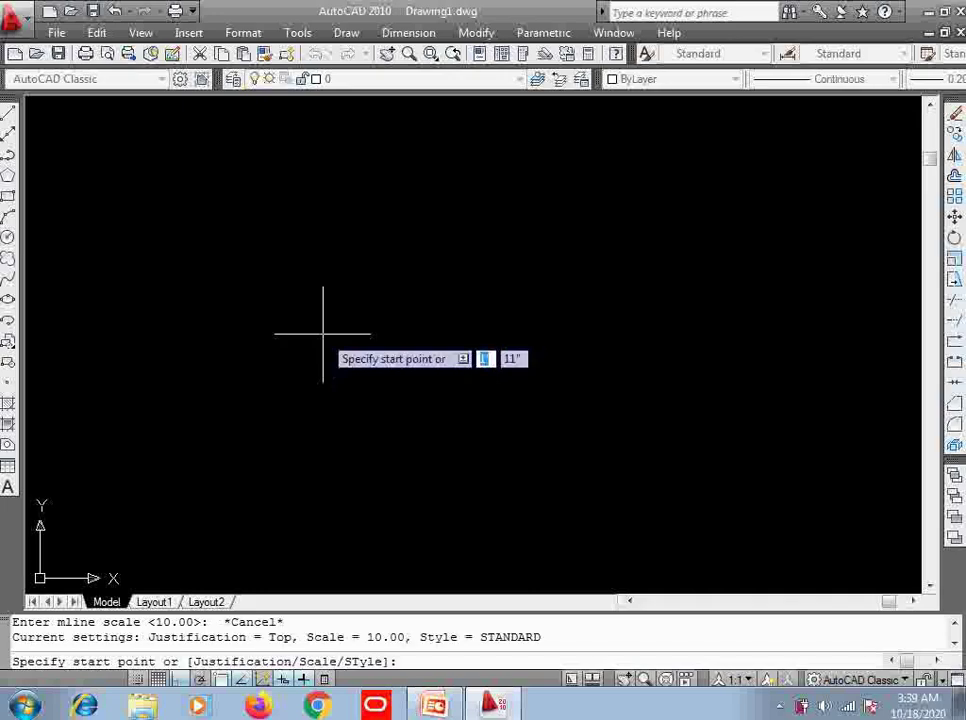
{"action": "key", "text": "Escape"}
Relaunch MLINE and confirm the multiline scale of 10
{"action": "type", "text": "ml"}
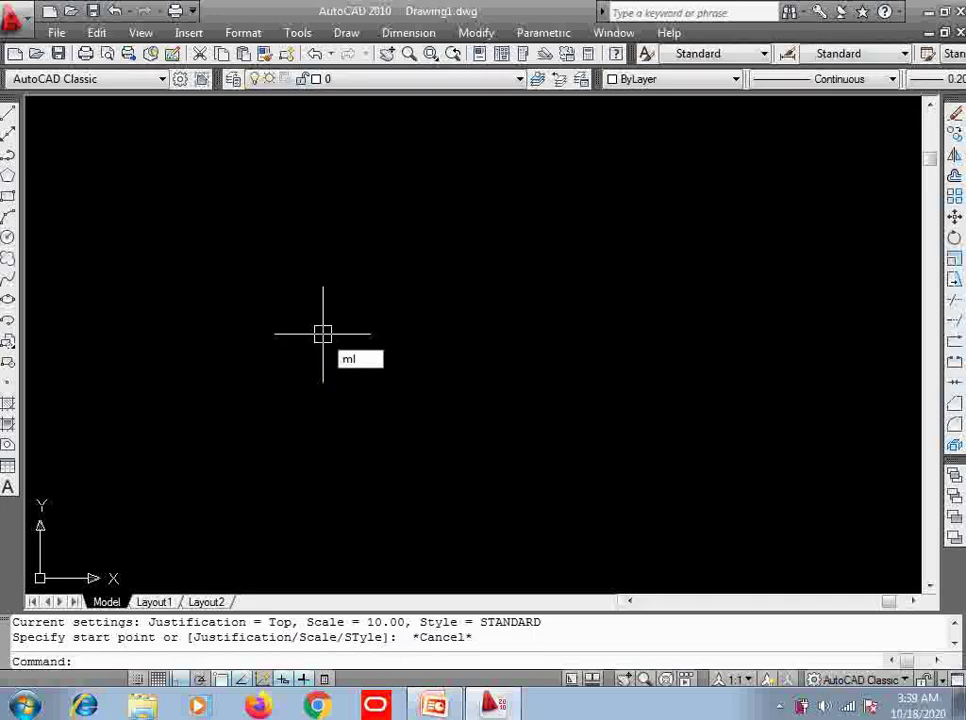
{"action": "key", "text": "Return"}
{"action": "type", "text": "s"}
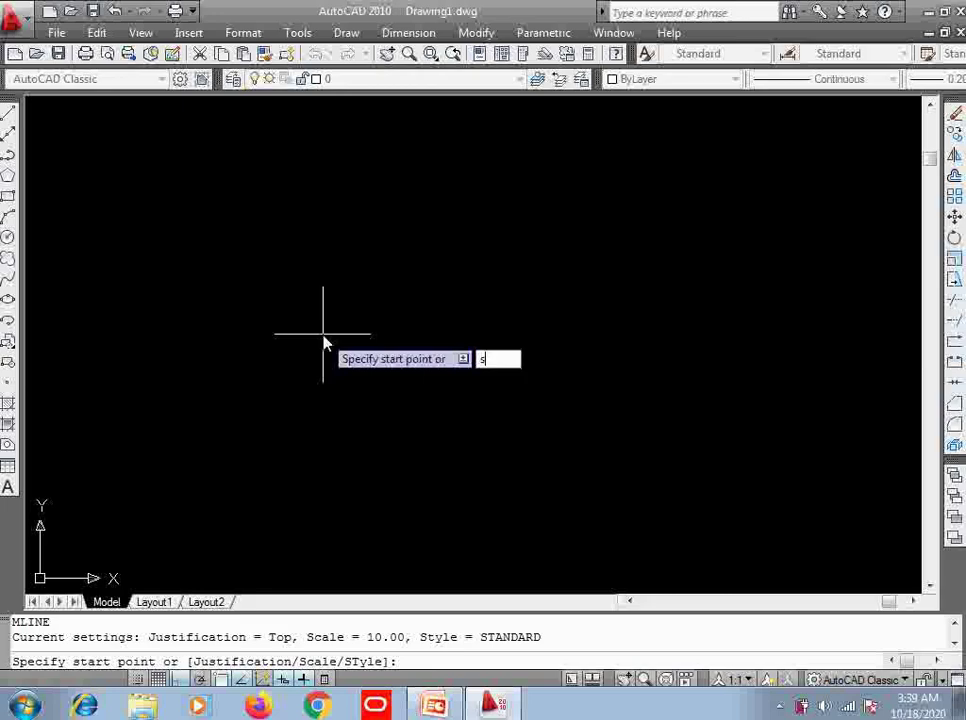
{"action": "key", "text": "Return"}
{"action": "type", "text": "10"}
{"action": "key", "text": "Return"}
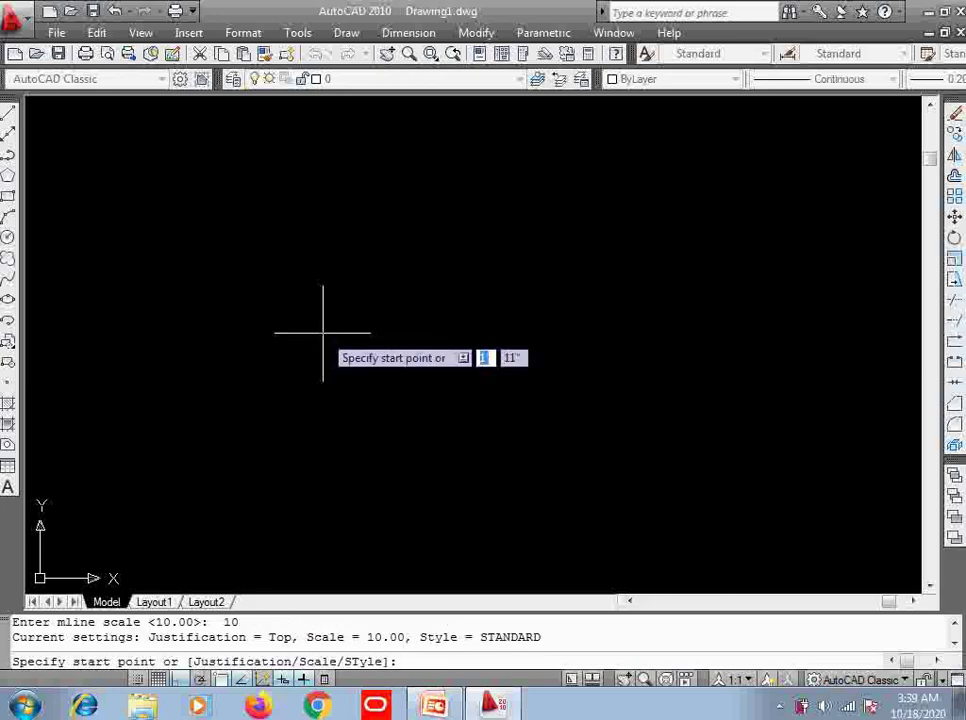
Draw an L-shaped scale-10 multiline running right, then down at a right angle
{"action": "left_click", "coordinate": [172, 190]}
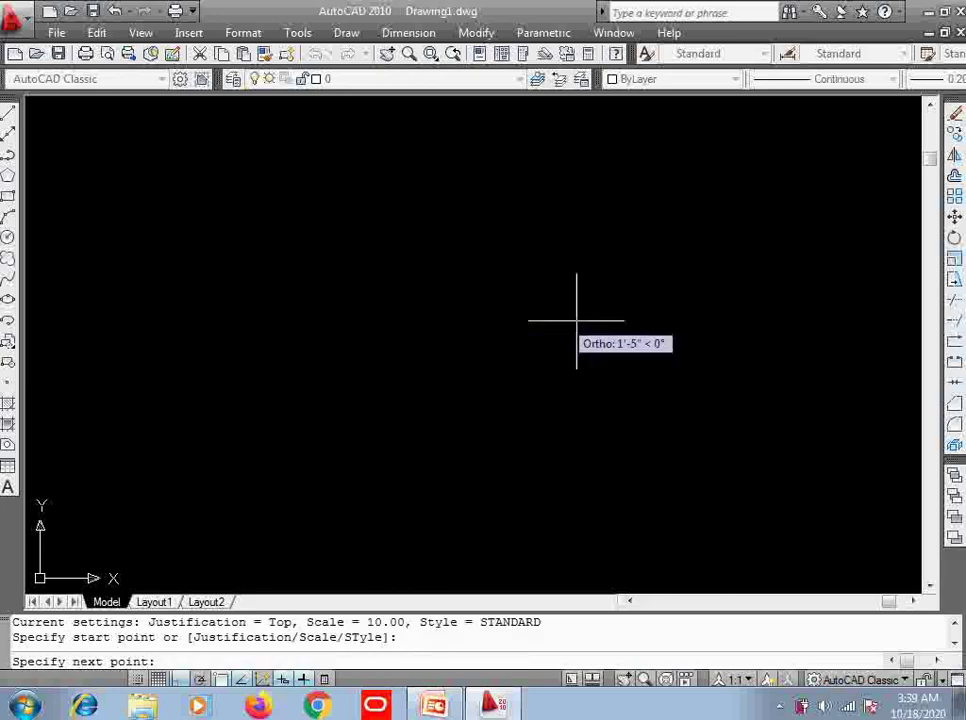
{"action": "left_click", "coordinate": [662, 328]}
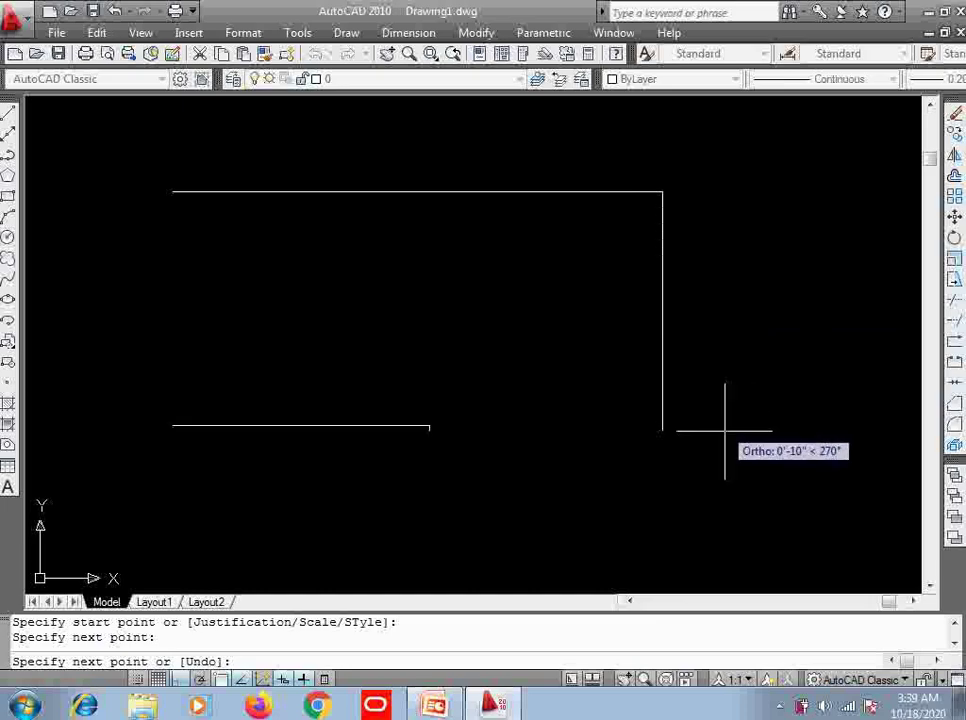
{"action": "left_click", "coordinate": [748, 580]}
{"action": "key", "text": "Return"}
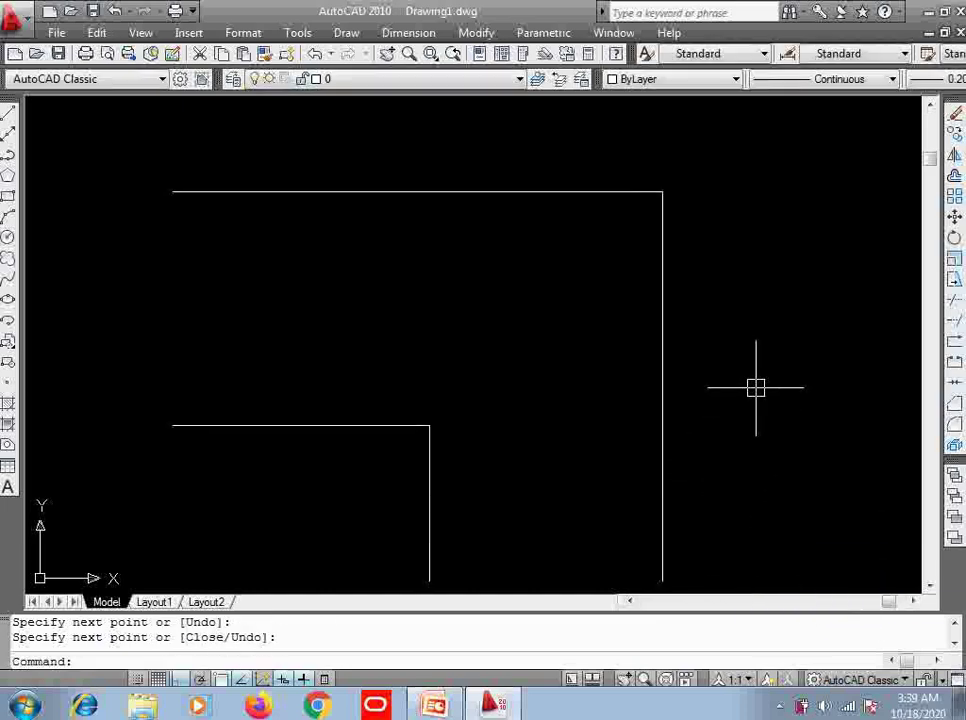
Zoom All and Zoom Extents, then wheel-zoom and pan so the shape sits small
{"action": "scroll", "coordinate": [755, 387], "scroll_direction": "down", "scroll_amount": 4}
{"action": "scroll", "coordinate": [755, 387], "scroll_direction": "up", "scroll_amount": 3}
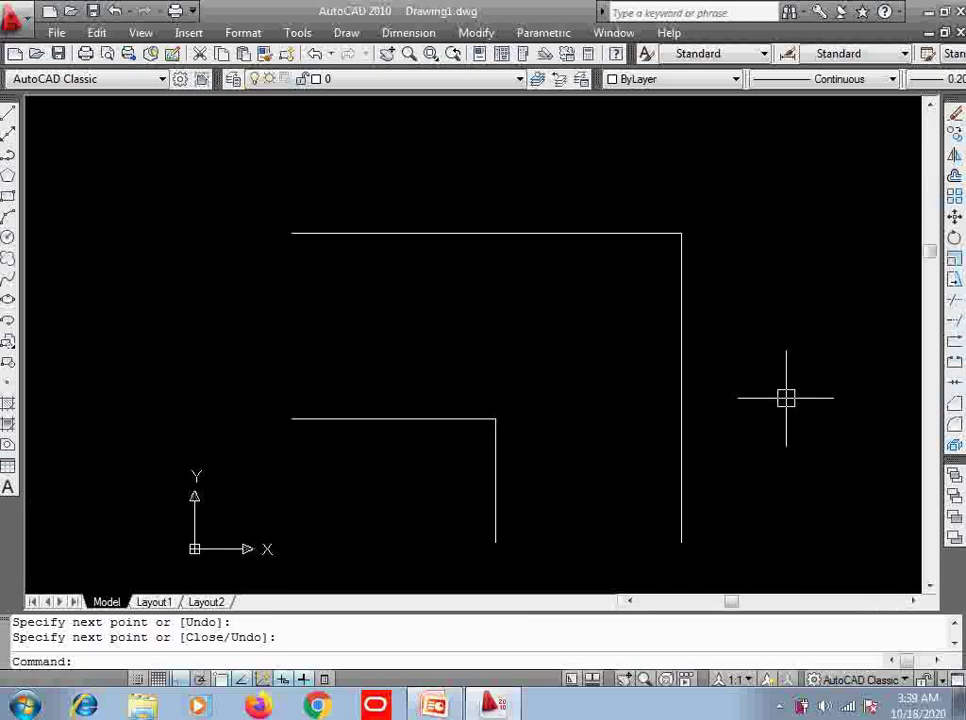
{"action": "type", "text": "z"}
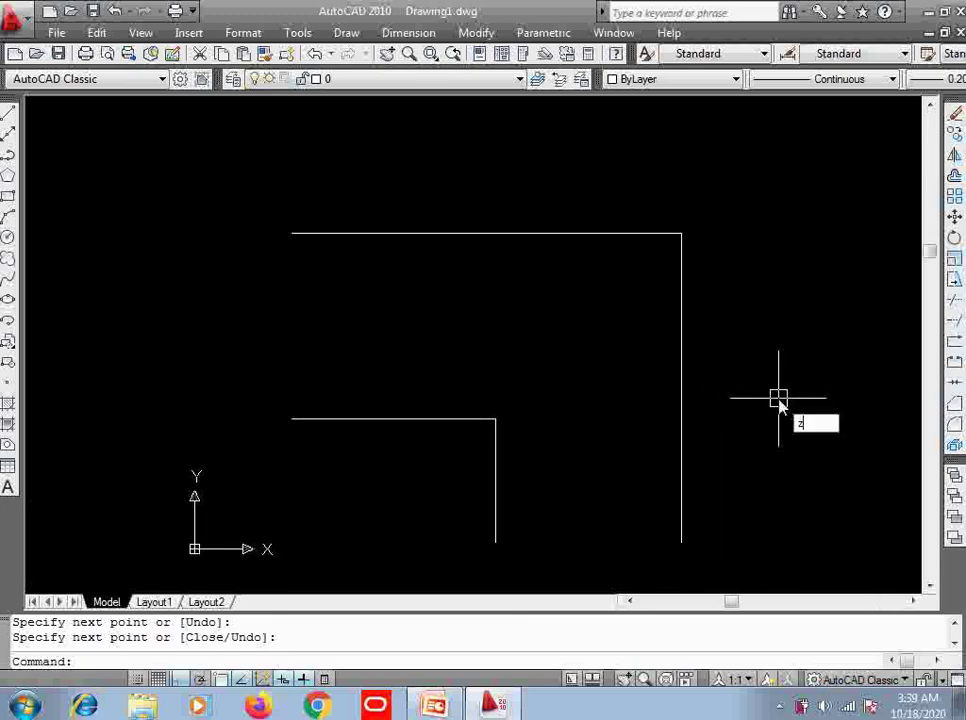
{"action": "key", "text": "Return"}
{"action": "type", "text": "a"}
{"action": "key", "text": "Return"}
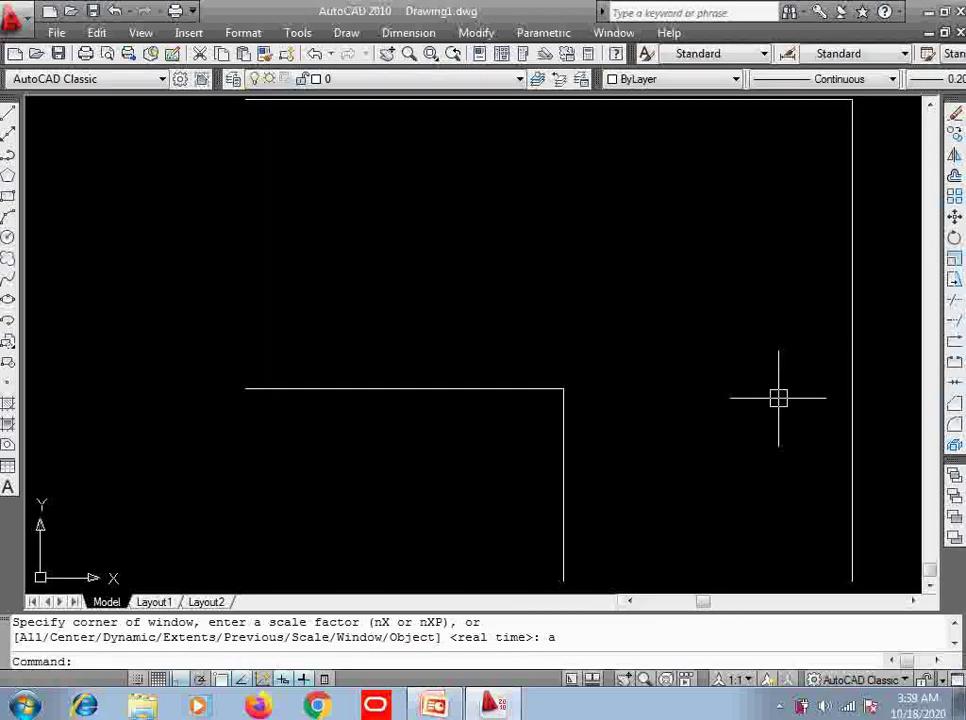
{"action": "type", "text": "z"}
{"action": "key", "text": "Return"}
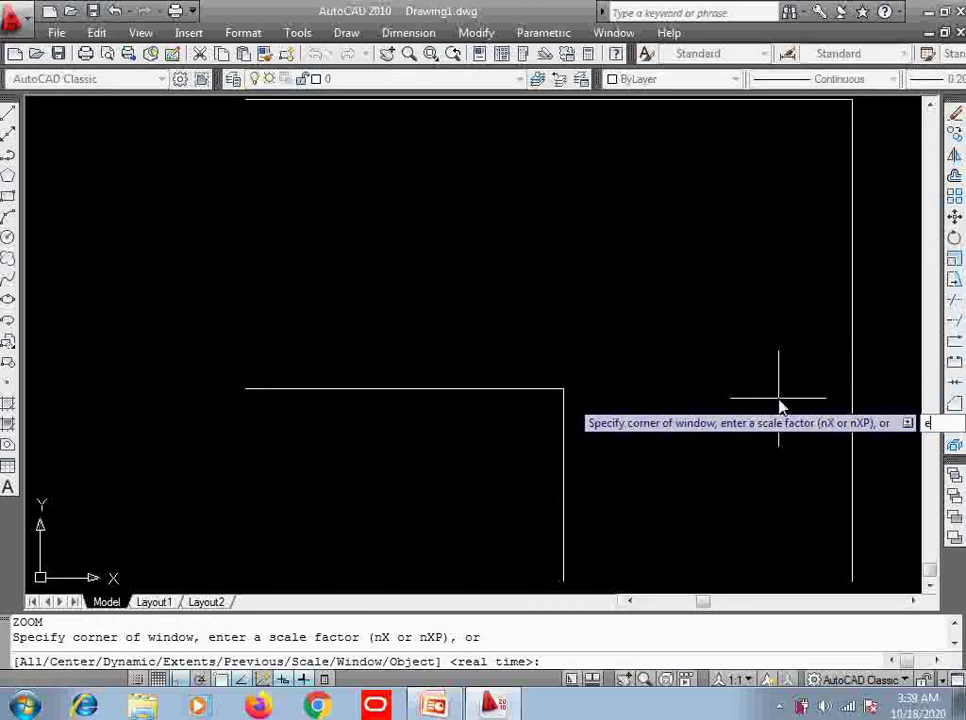
{"action": "type", "text": "e"}
{"action": "key", "text": "Return"}
{"action": "key", "text": "Return"}
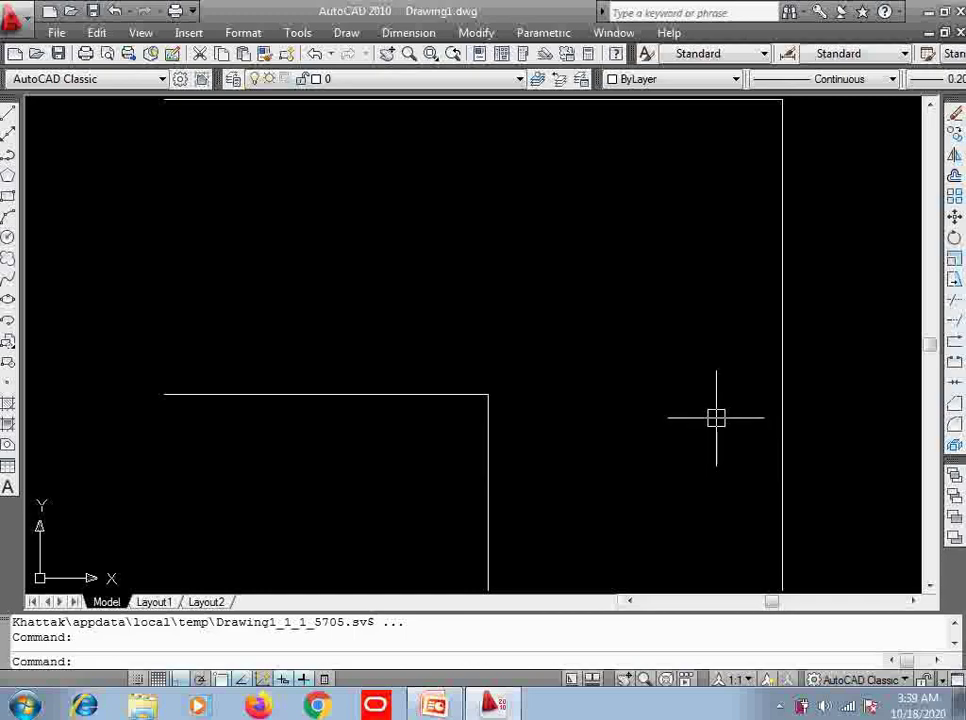
{"action": "scroll", "coordinate": [716, 417], "scroll_direction": "down", "scroll_amount": 4}
{"action": "scroll", "coordinate": [716, 417], "scroll_direction": "down", "scroll_amount": 2}
{"action": "scroll", "coordinate": [716, 417], "scroll_direction": "up", "scroll_amount": 3}
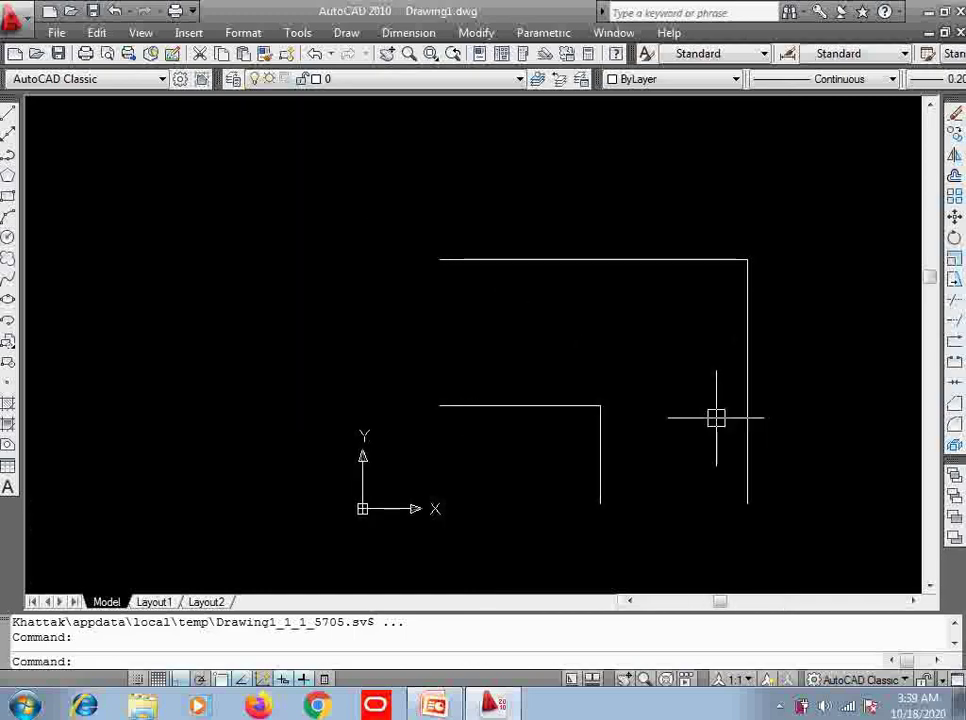
{"action": "scroll", "coordinate": [716, 417], "scroll_direction": "up", "scroll_amount": 3}
{"action": "scroll", "coordinate": [716, 417], "scroll_direction": "down", "scroll_amount": 2}
{"action": "mouse_move", "coordinate": [716, 417]}
{"action": "middle_mouse_down"}
{"action": "mouse_move", "coordinate": [567, 313]}
{"action": "mouse_move", "coordinate": [567, 322]}
{"action": "mouse_move", "coordinate": [488, 346]}
{"action": "mouse_move", "coordinate": [385, 341]}
{"action": "middle_mouse_up"}
{"action": "scroll", "coordinate": [567, 313], "scroll_direction": "down", "scroll_amount": 2}
{"action": "scroll", "coordinate": [567, 313], "scroll_direction": "down", "scroll_amount": 2}
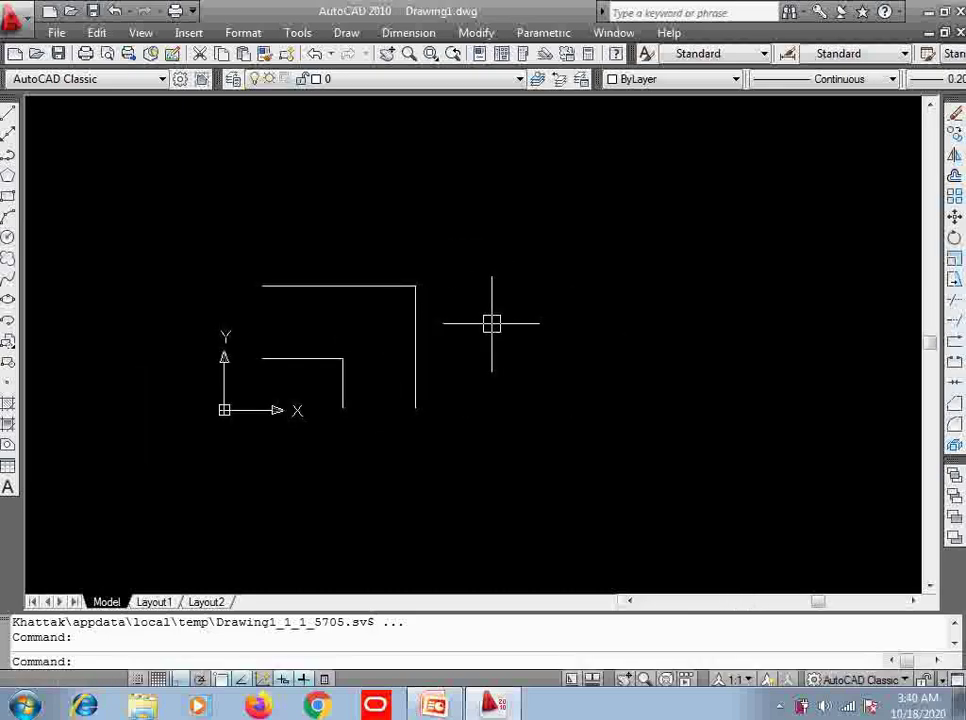
Start MLINE with the multiline scale set to 5
{"action": "type", "text": "ml"}
{"action": "key", "text": "Return"}
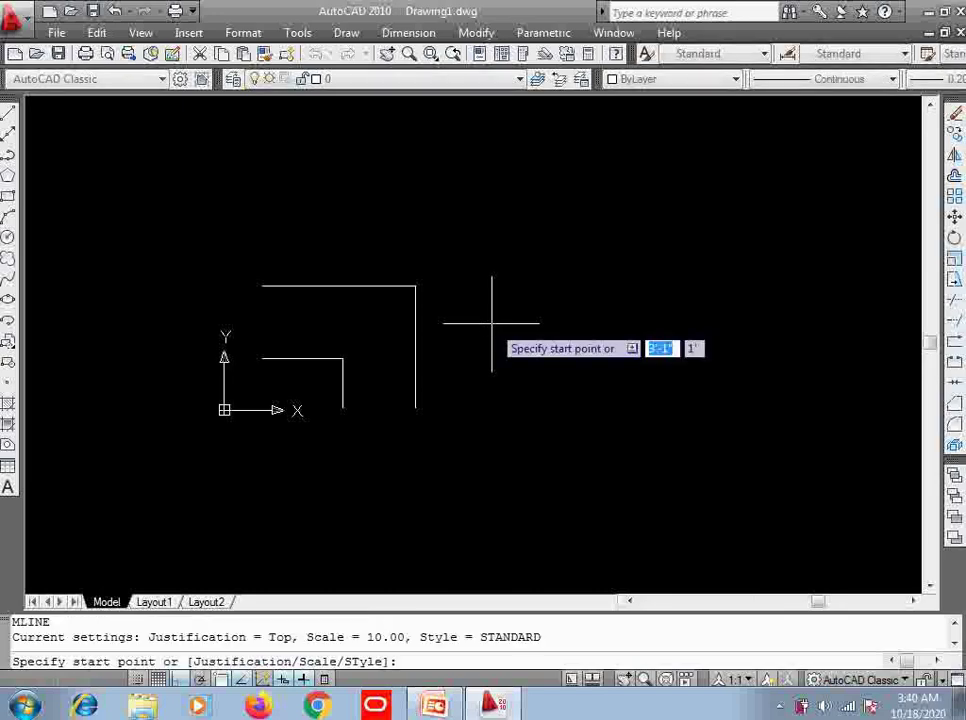
{"action": "type", "text": "s"}
{"action": "key", "text": "Return"}
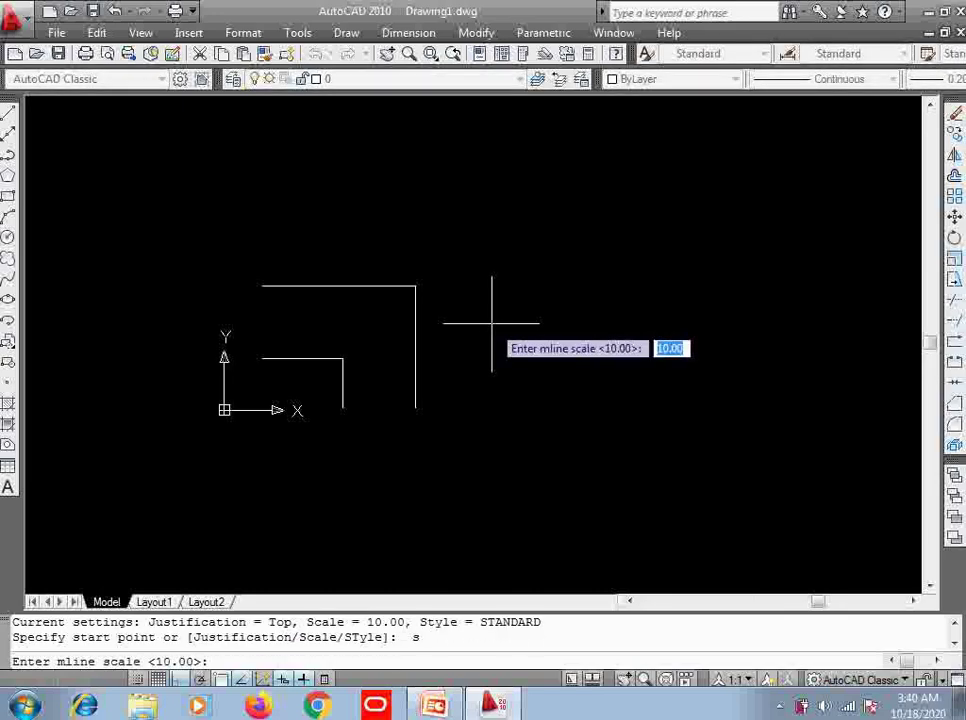
{"action": "type", "text": "5"}
{"action": "key", "text": "Return"}
Draw the multiline right, down, left and down beside the first shape, then pan left
{"action": "left_click", "coordinate": [517, 209]}
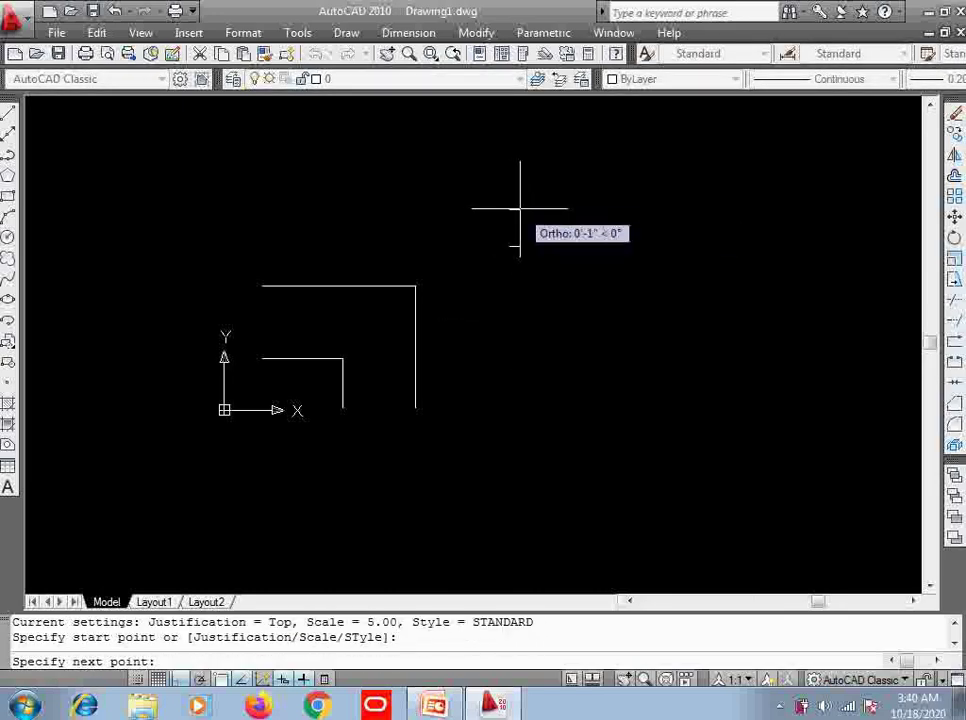
{"action": "left_click", "coordinate": [710, 209]}
{"action": "left_click", "coordinate": [710, 372]}
{"action": "left_click", "coordinate": [512, 372]}
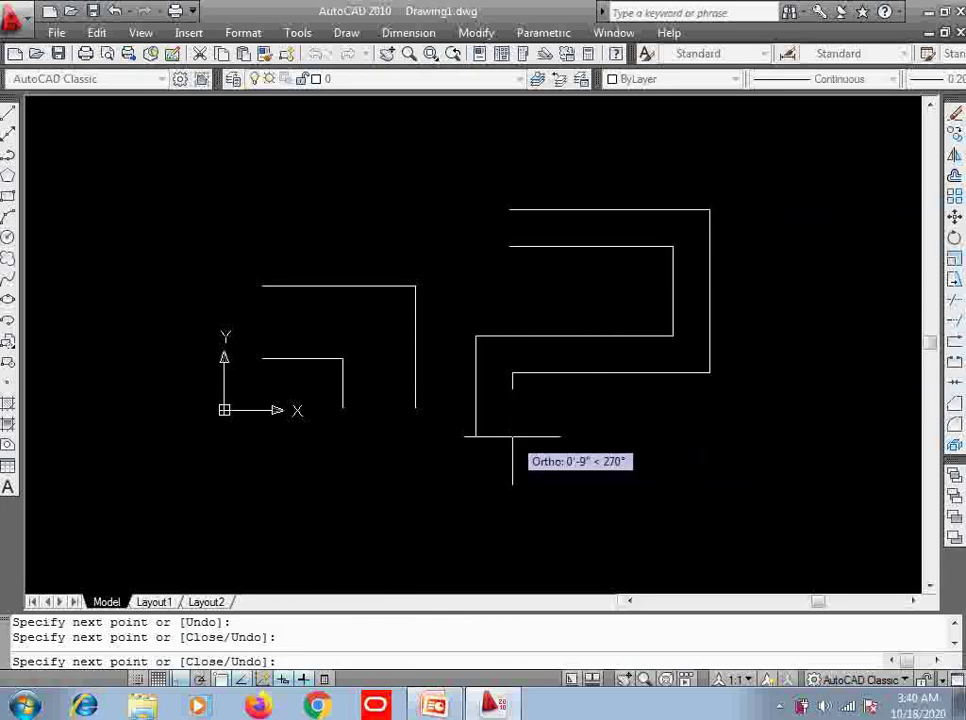
{"action": "left_click", "coordinate": [512, 481]}
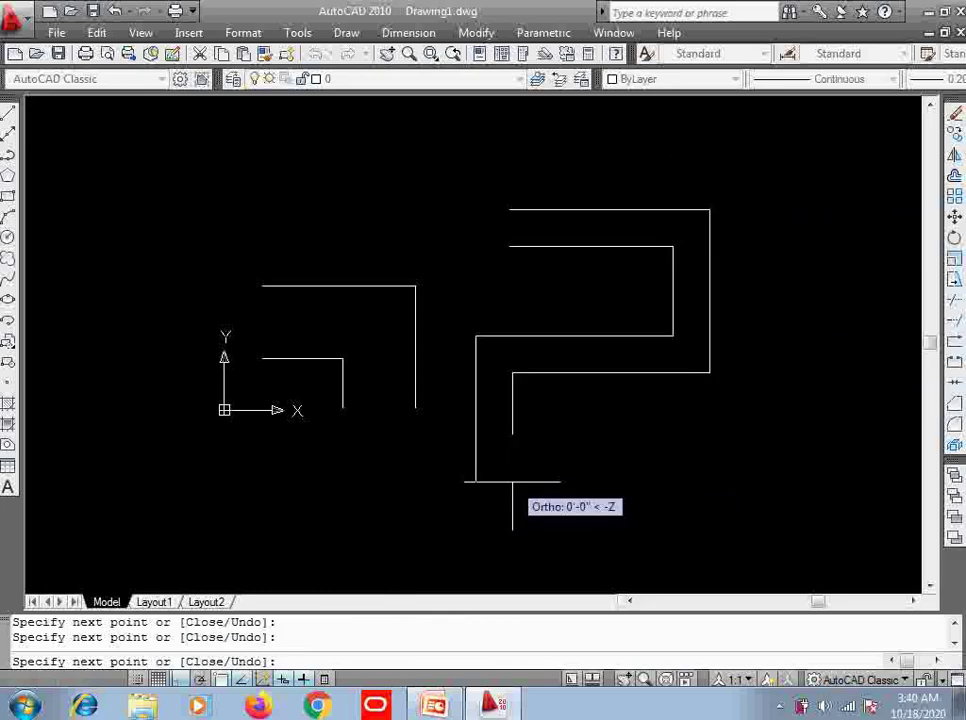
{"action": "key", "text": "Return"}
{"action": "scroll", "coordinate": [607, 478], "scroll_direction": "down", "scroll_amount": 1}
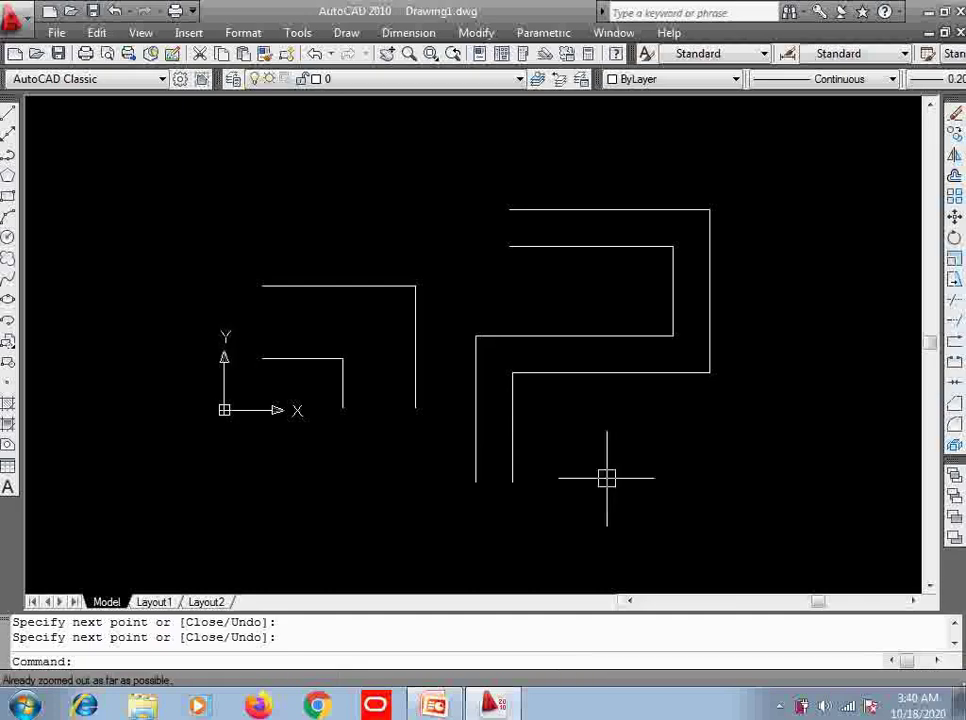
{"action": "middle_click_drag", "start_coordinate": [625, 446], "coordinate": [446, 442]}
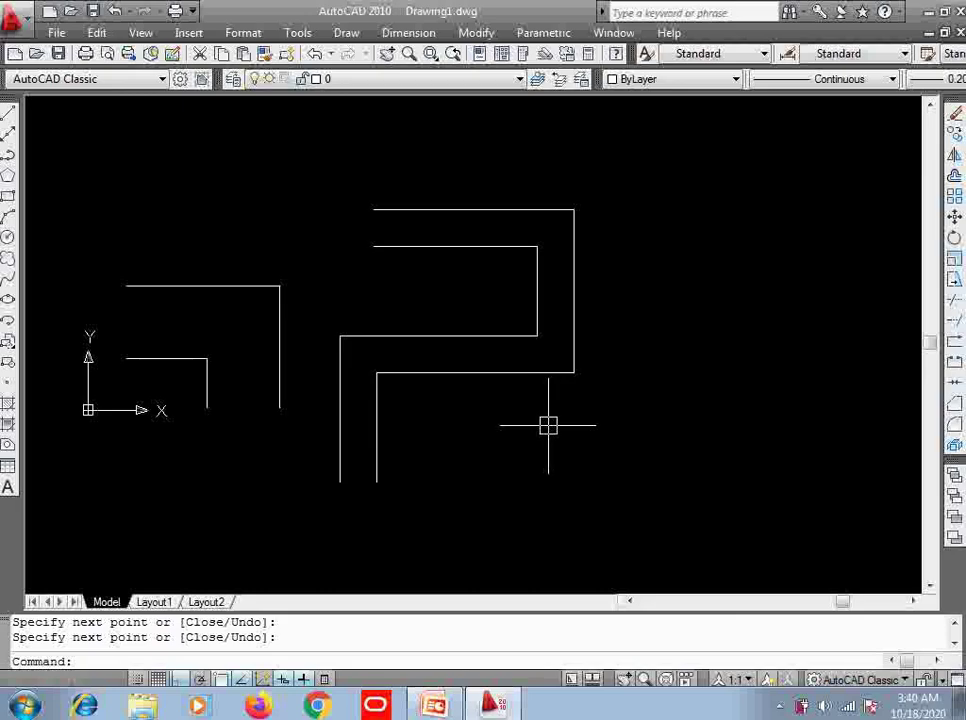
Draw an L-shaped multiline that steps down, right, down and back left
{"action": "type", "text": "ml"}
{"action": "key", "text": "Return"}
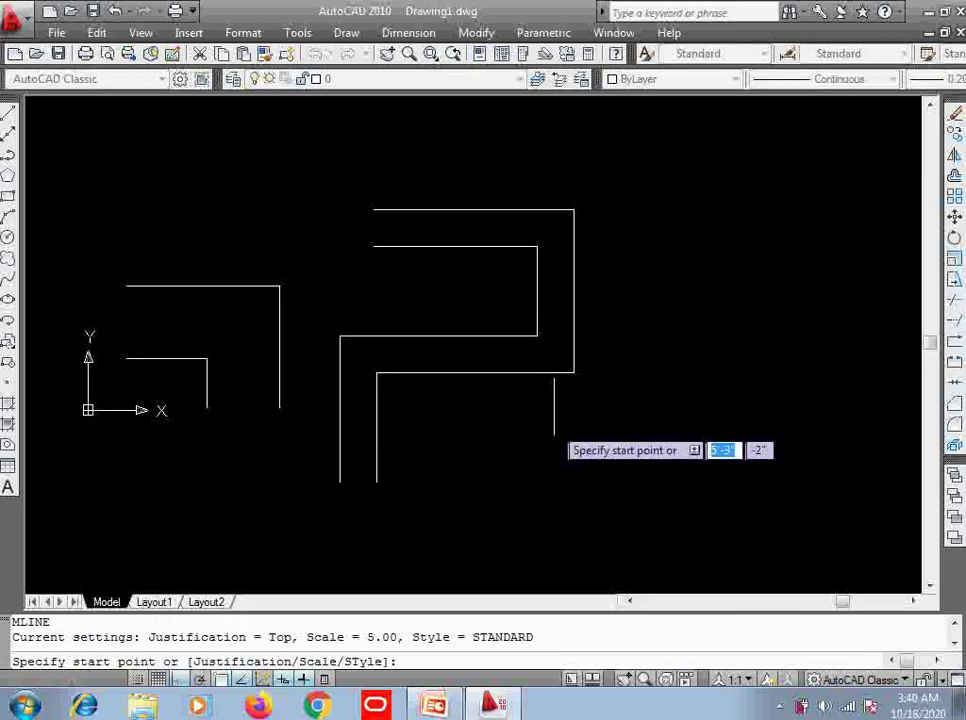
{"action": "left_click", "coordinate": [679, 185]}
{"action": "left_click", "coordinate": [679, 350]}
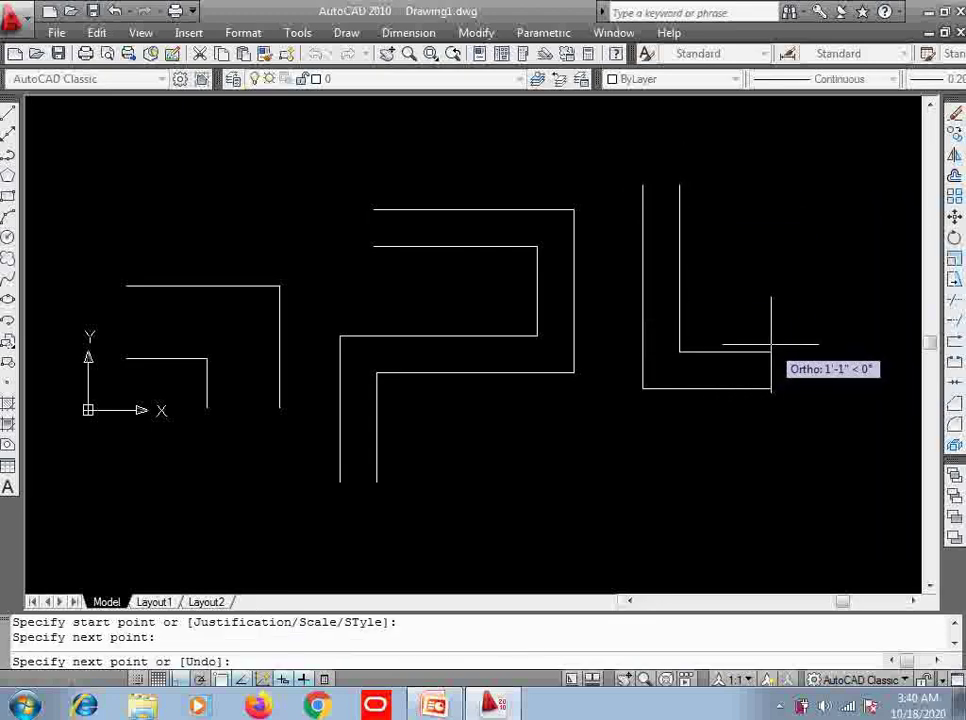
{"action": "left_click", "coordinate": [771, 345]}
{"action": "left_click", "coordinate": [775, 450]}
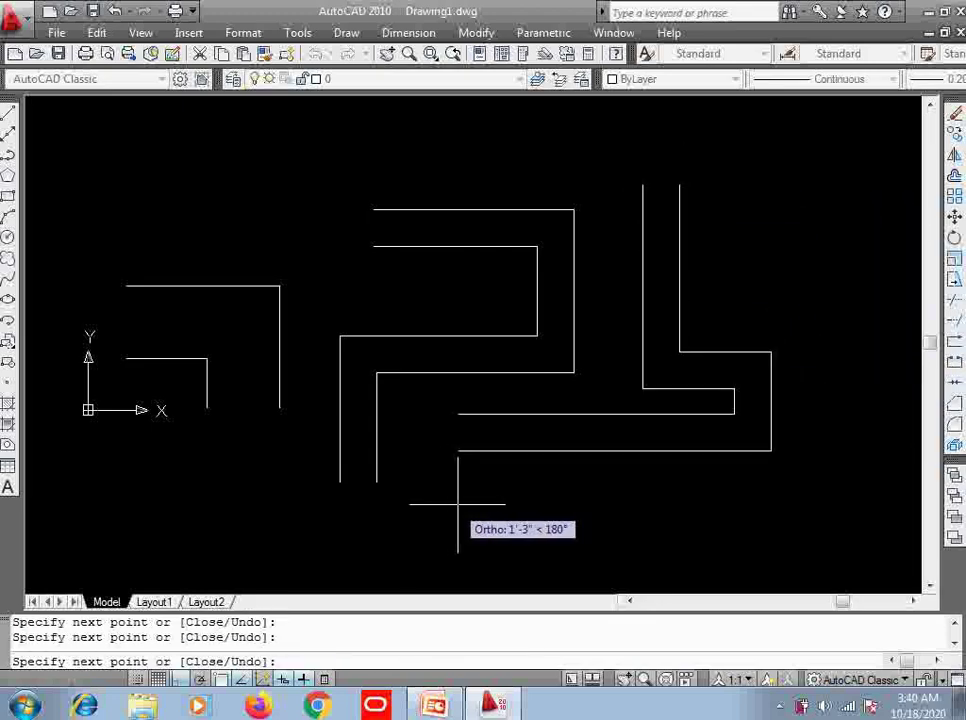
{"action": "left_click", "coordinate": [563, 505]}
{"action": "key", "text": "Return"}
Zoom All to fit the drawing, then pan to free space at the upper right
{"action": "scroll", "coordinate": [502, 479], "scroll_direction": "down", "scroll_amount": 2}
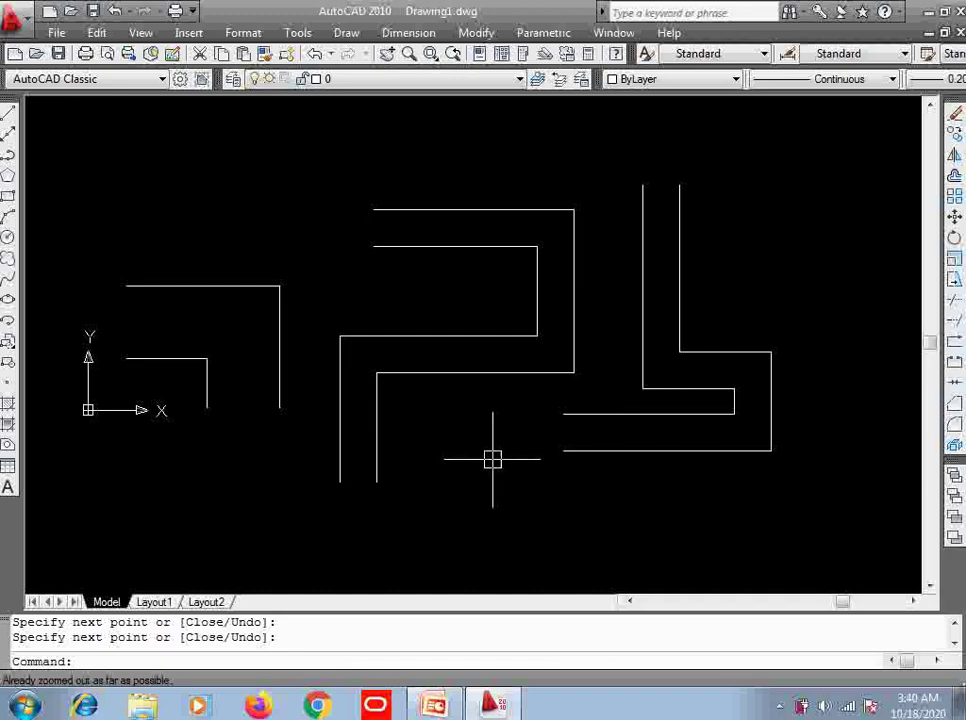
{"action": "scroll", "coordinate": [487, 433], "scroll_direction": "up", "scroll_amount": 3}
{"action": "scroll", "coordinate": [487, 433], "scroll_direction": "down", "scroll_amount": 2}
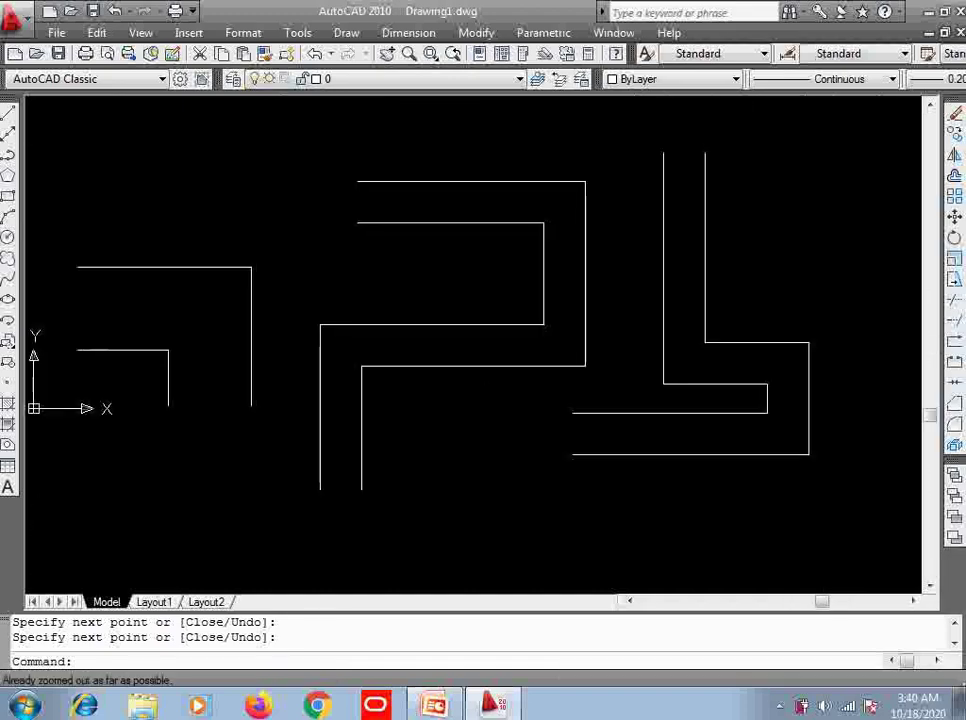
{"action": "type", "text": "z"}
{"action": "key", "text": "Return"}
{"action": "type", "text": "a"}
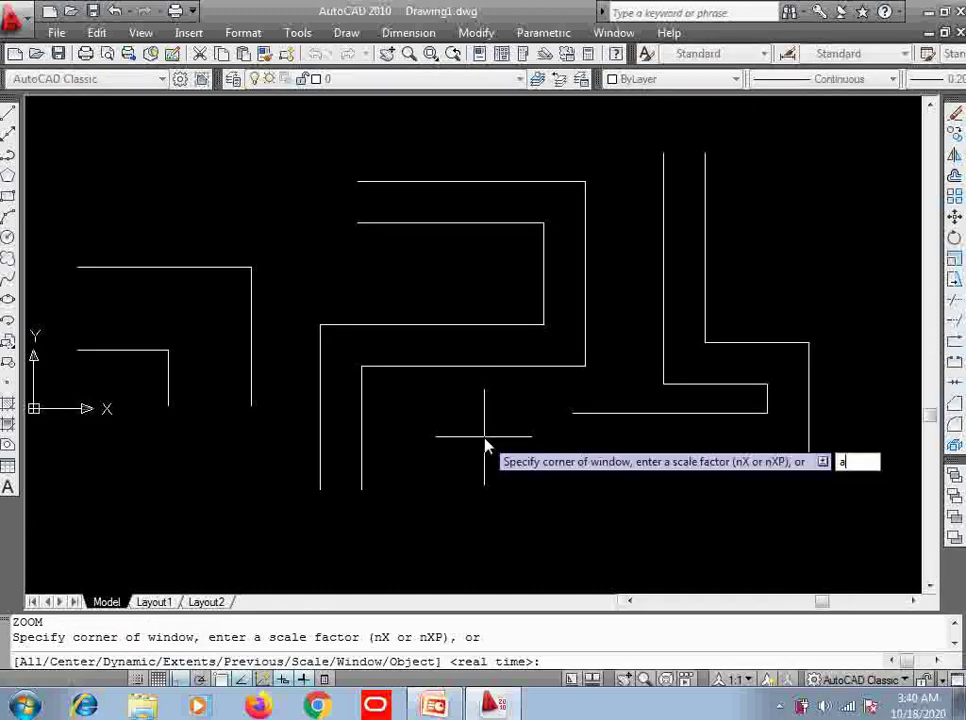
{"action": "key", "text": "Return"}
{"action": "scroll", "coordinate": [403, 470], "scroll_direction": "up", "scroll_amount": 1}
{"action": "scroll", "coordinate": [403, 468], "scroll_direction": "down", "scroll_amount": 4}
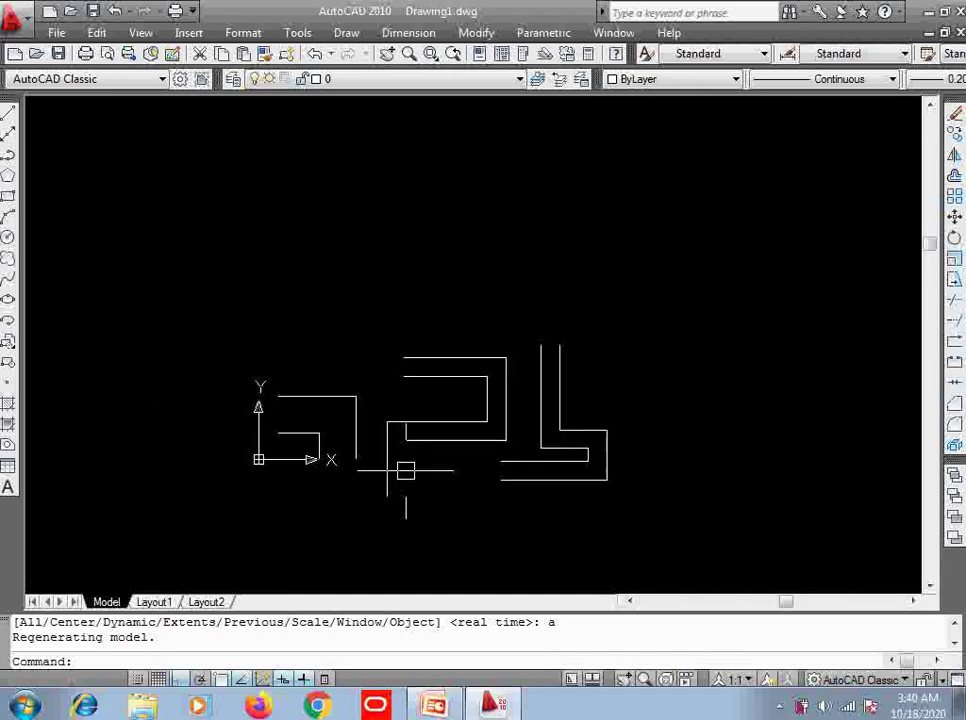
{"action": "scroll", "coordinate": [405, 467], "scroll_direction": "up", "scroll_amount": 4}
{"action": "scroll", "coordinate": [410, 466], "scroll_direction": "down", "scroll_amount": 2}
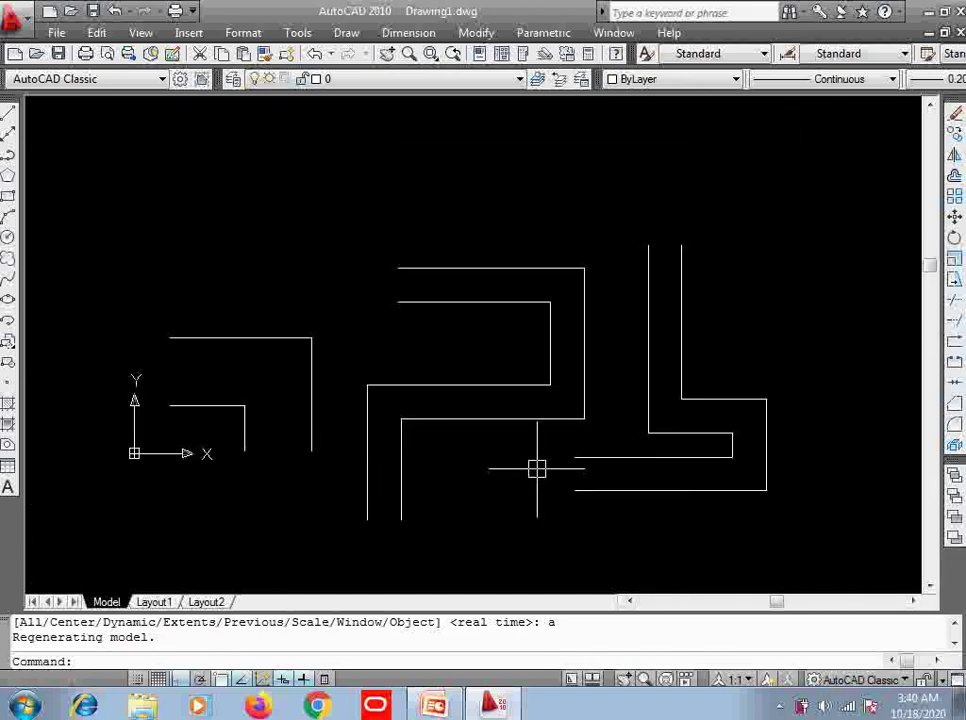
{"action": "middle_click_drag", "start_coordinate": [535, 466], "coordinate": [416, 509]}
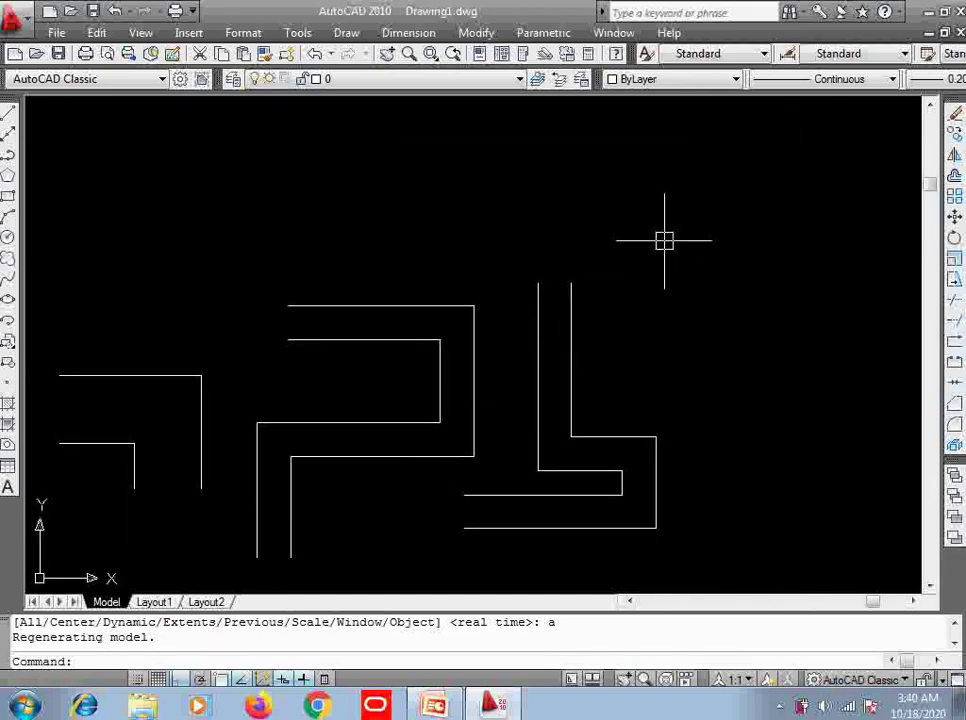
Draw a thin multiline at scale 2 hooking across the top and extending far left
{"action": "type", "text": "ml"}
{"action": "key", "text": "Return"}
{"action": "type", "text": "s"}
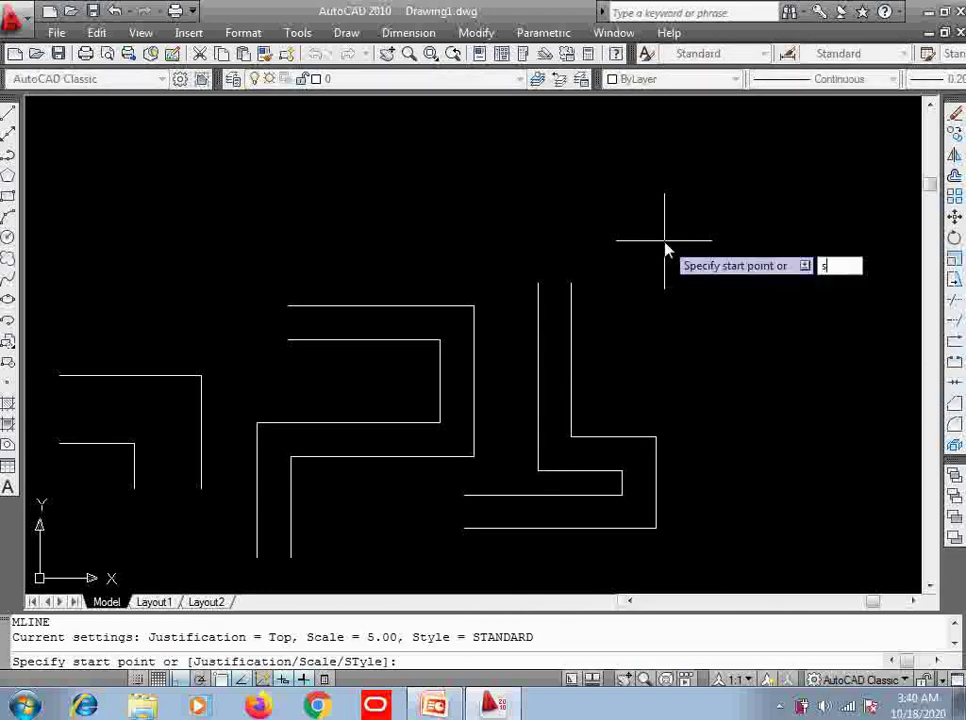
{"action": "key", "text": "Return"}
{"action": "type", "text": "2"}
{"action": "key", "text": "Return"}
{"action": "left_click", "coordinate": [605, 150]}
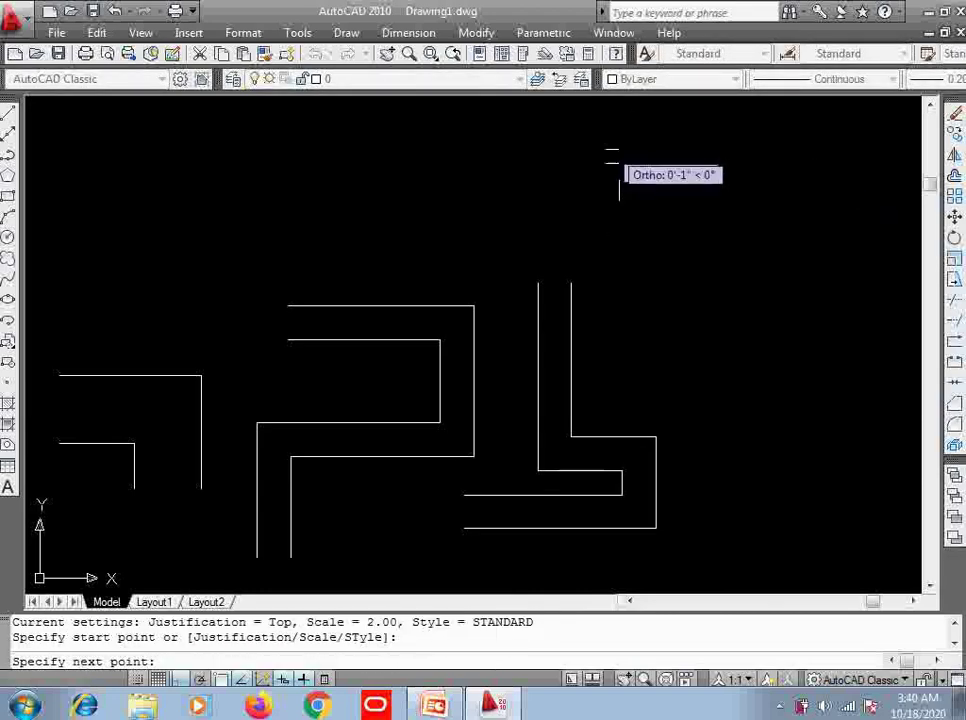
{"action": "left_click", "coordinate": [779, 150]}
{"action": "left_click", "coordinate": [781, 335]}
{"action": "left_click", "coordinate": [640, 335]}
{"action": "left_click", "coordinate": [640, 199]}
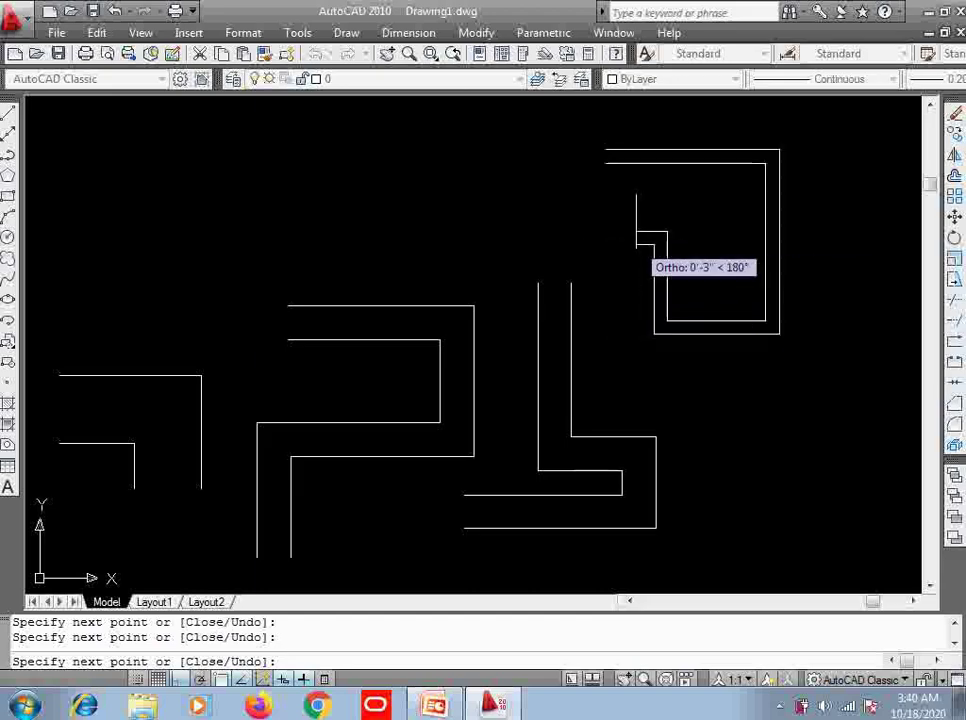
{"action": "left_click", "coordinate": [249, 170]}
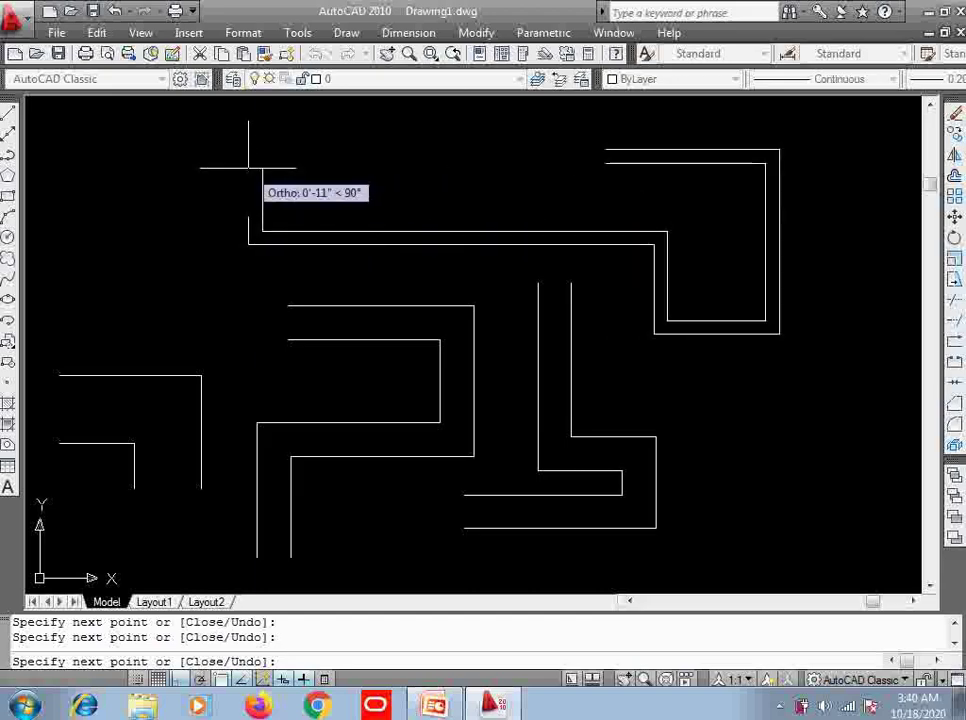
{"action": "key", "text": "Return"}
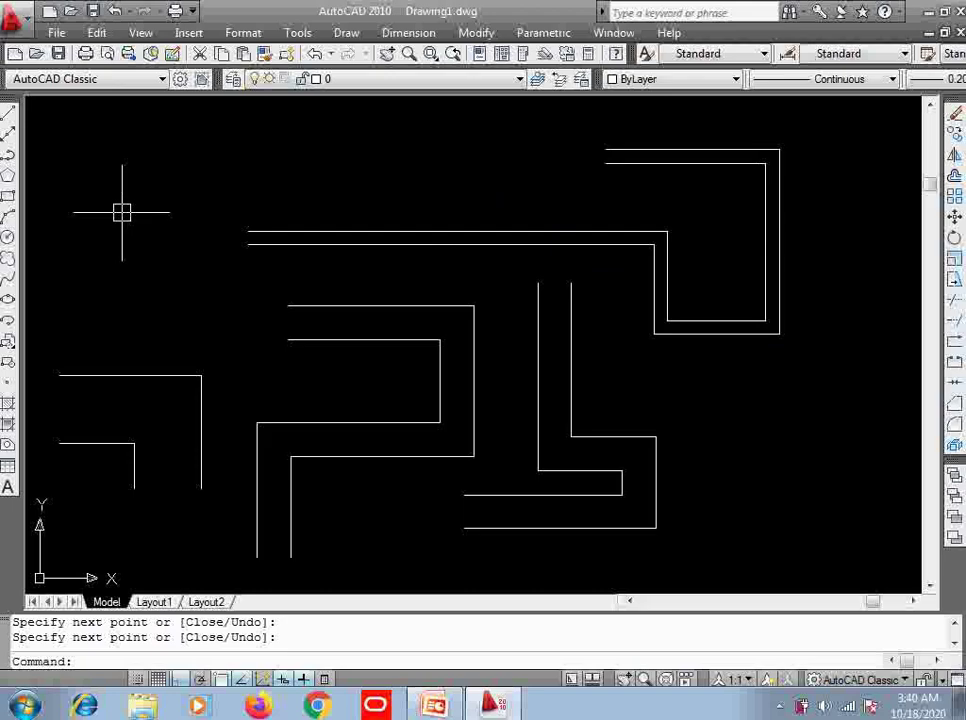
Window-select all the drawn multilines and erase them
{"action": "scroll", "coordinate": [194, 241], "scroll_direction": "down", "scroll_amount": 2}
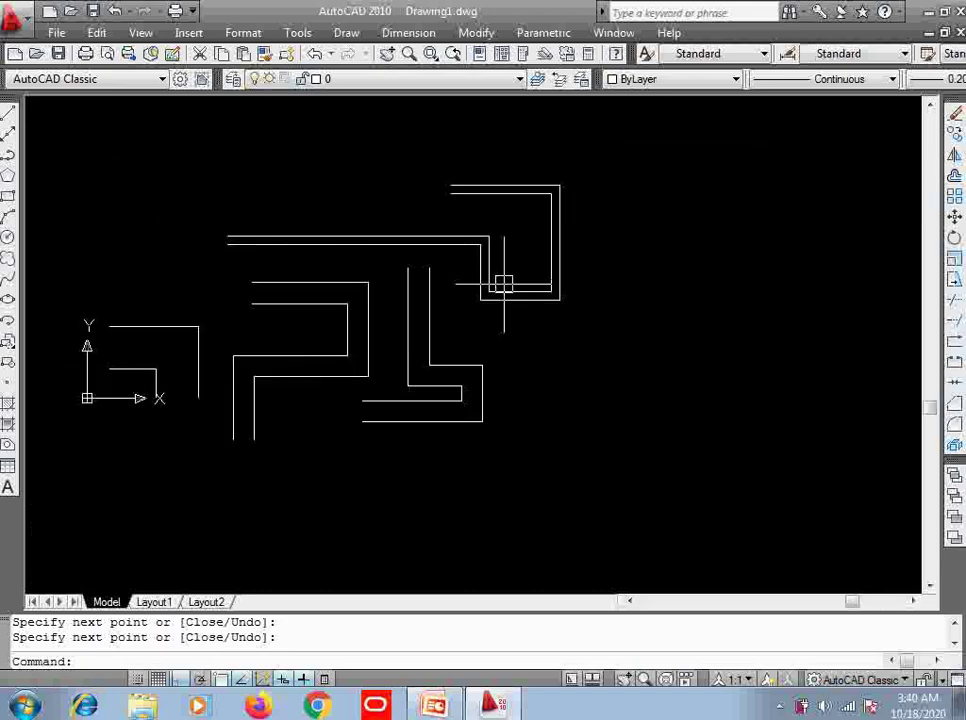
{"action": "left_click", "coordinate": [668, 190]}
{"action": "left_click", "coordinate": [97, 388]}
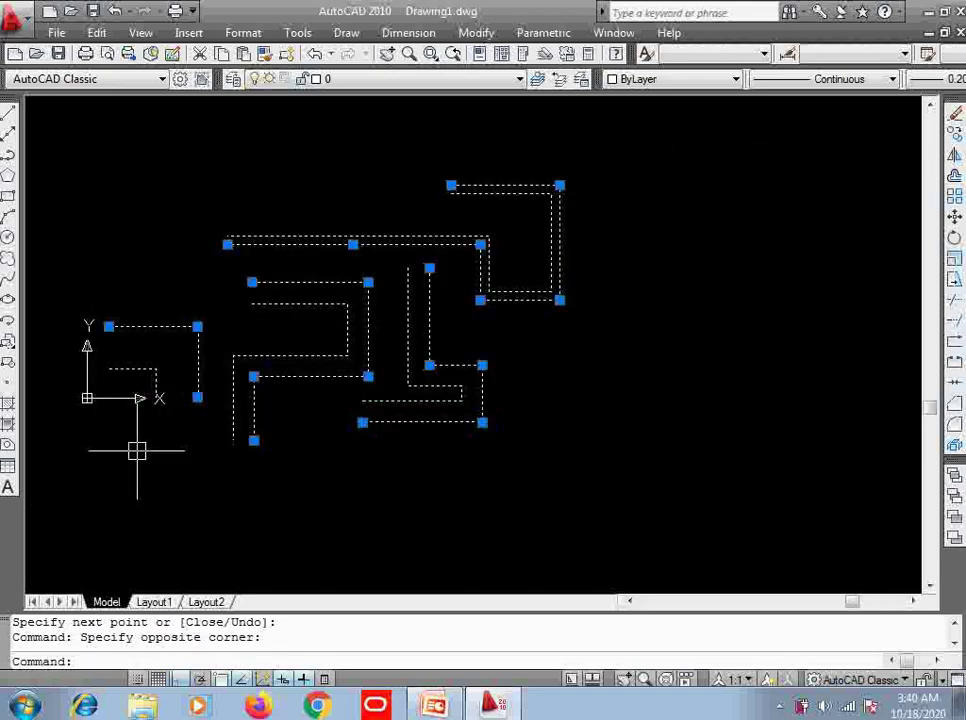
{"action": "key", "text": "Delete"}
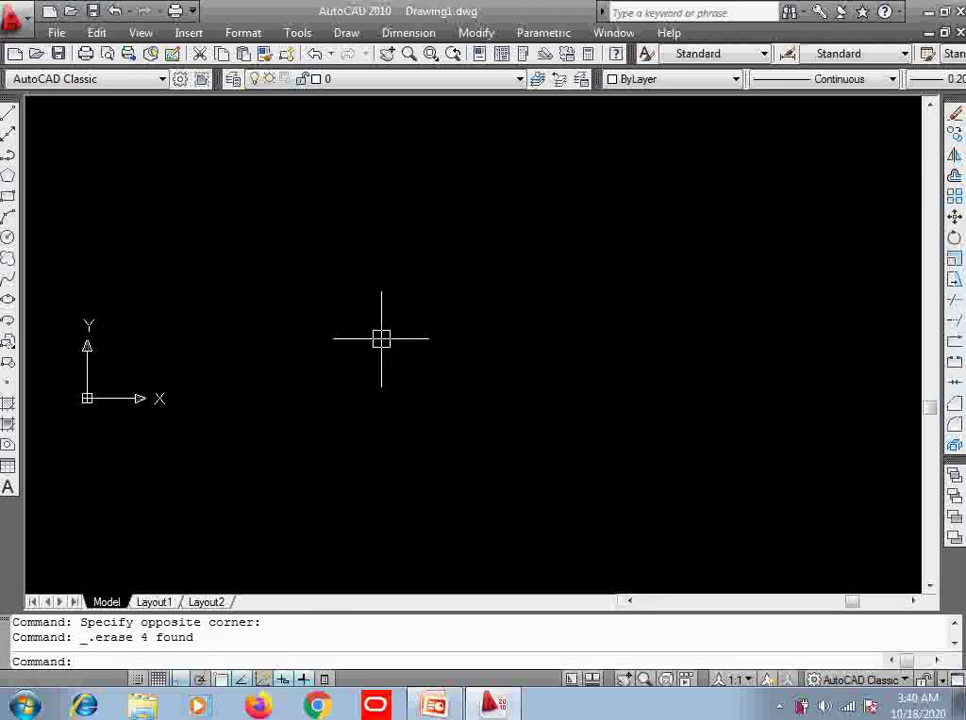
Zoom All to show the whole, now empty, drawing area
{"action": "type", "text": "z"}
{"action": "key", "text": "Return"}
{"action": "type", "text": "a"}
{"action": "key", "text": "Return"}
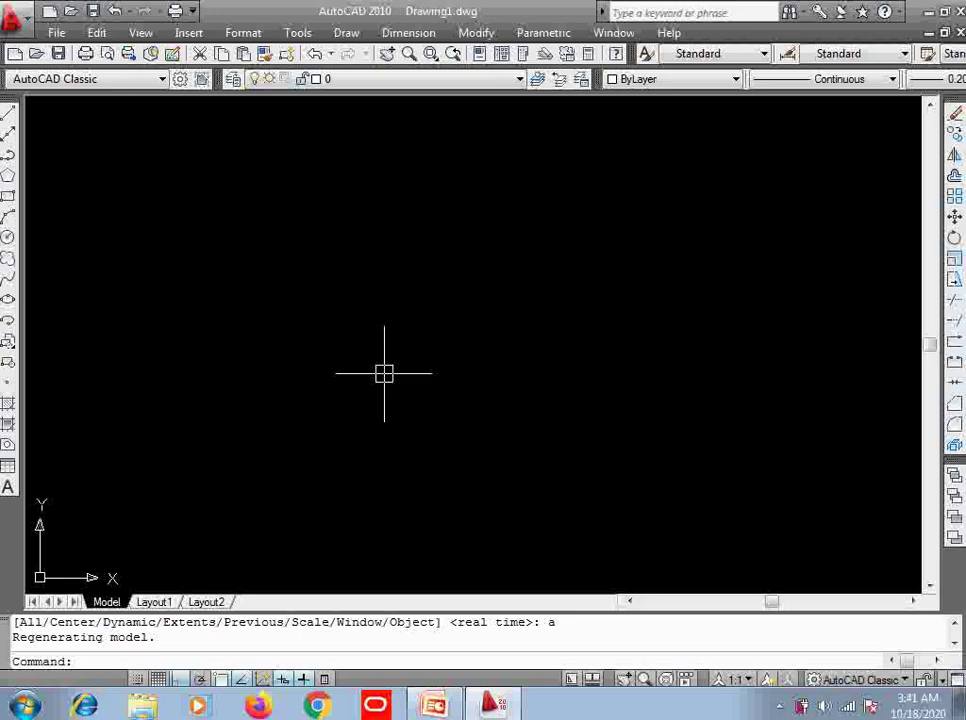
Draw a single horizontal line across the upper middle with Ortho off, then recentre the view
{"action": "type", "text": "l"}
{"action": "key", "text": "Return"}
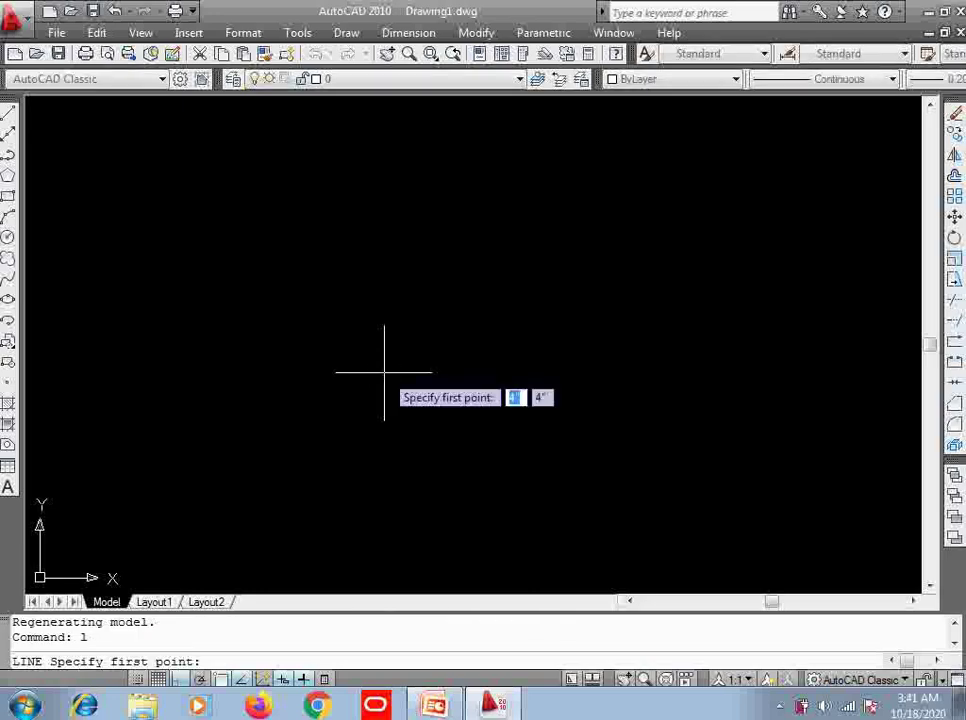
{"action": "left_click", "coordinate": [211, 272]}
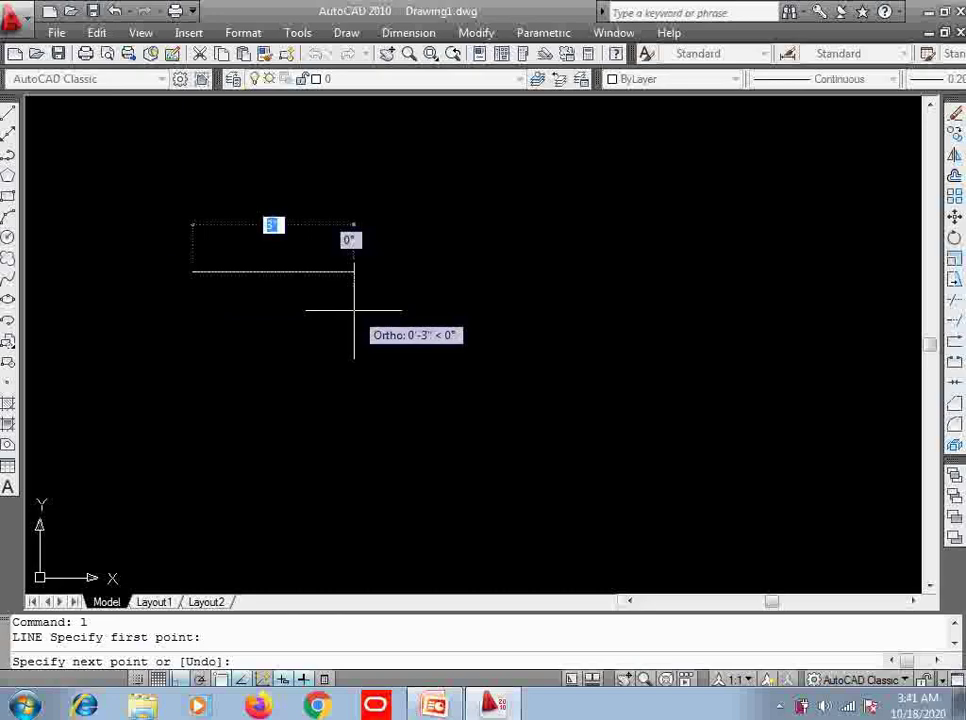
{"action": "key", "text": "F8"}
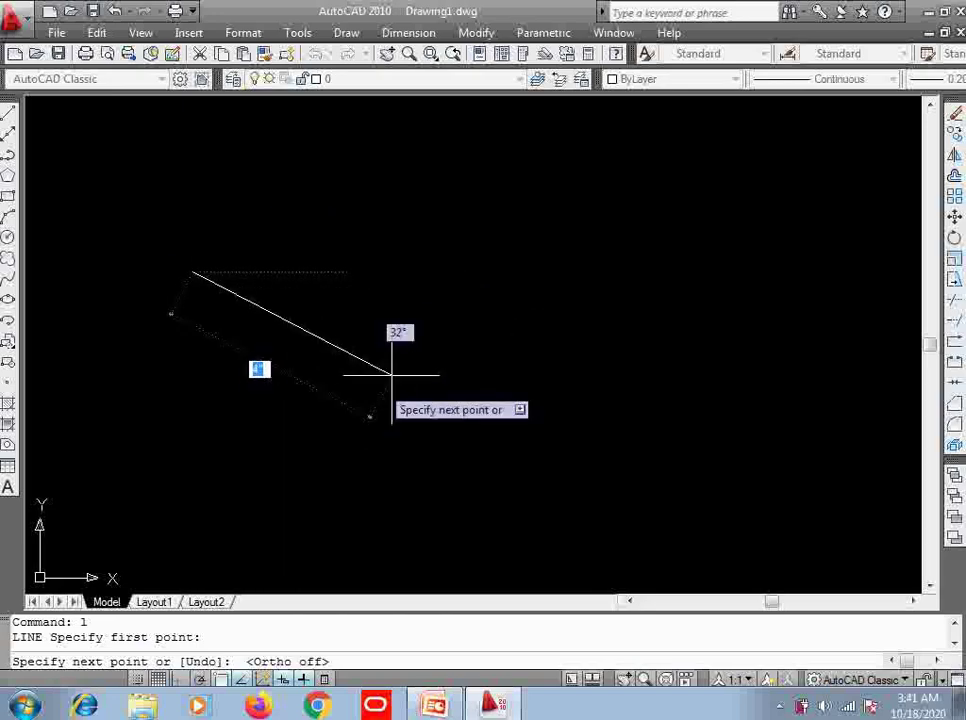
{"action": "left_click", "coordinate": [496, 272]}
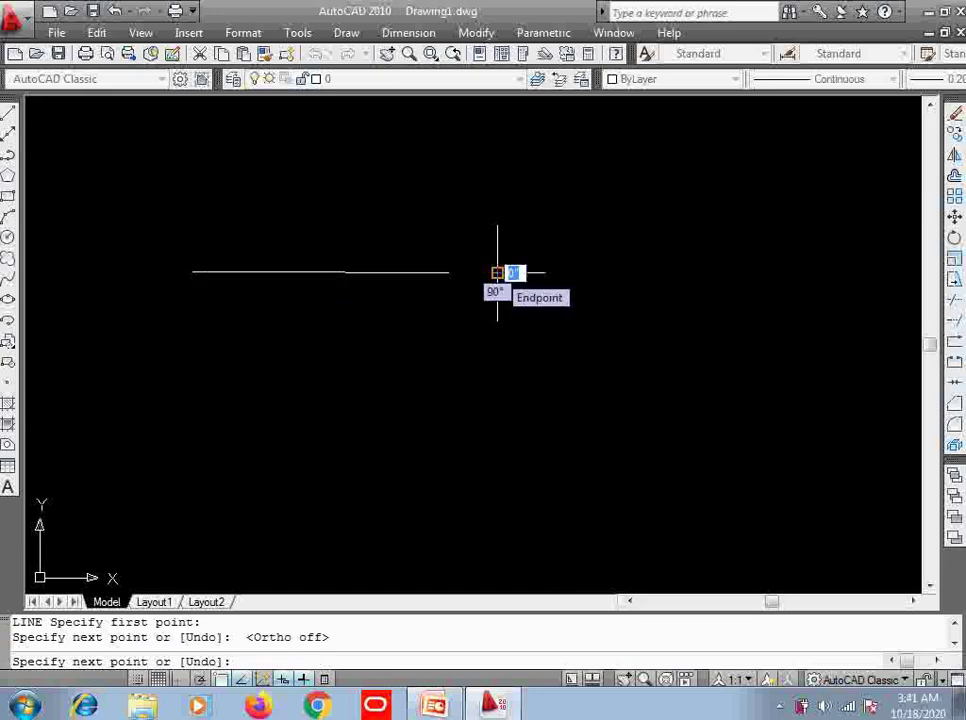
{"action": "key", "text": "Return"}
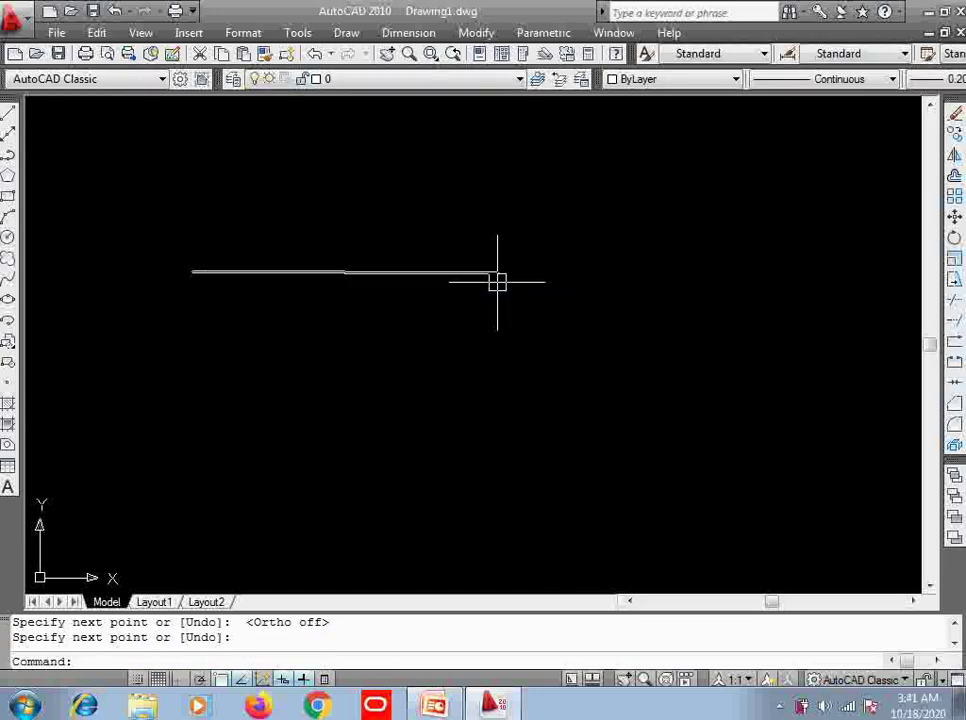
{"action": "mouse_move", "coordinate": [380, 335]}
{"action": "middle_mouse_down"}
{"action": "mouse_move", "coordinate": [530, 354]}
{"action": "mouse_move", "coordinate": [473, 360]}
{"action": "middle_mouse_up"}
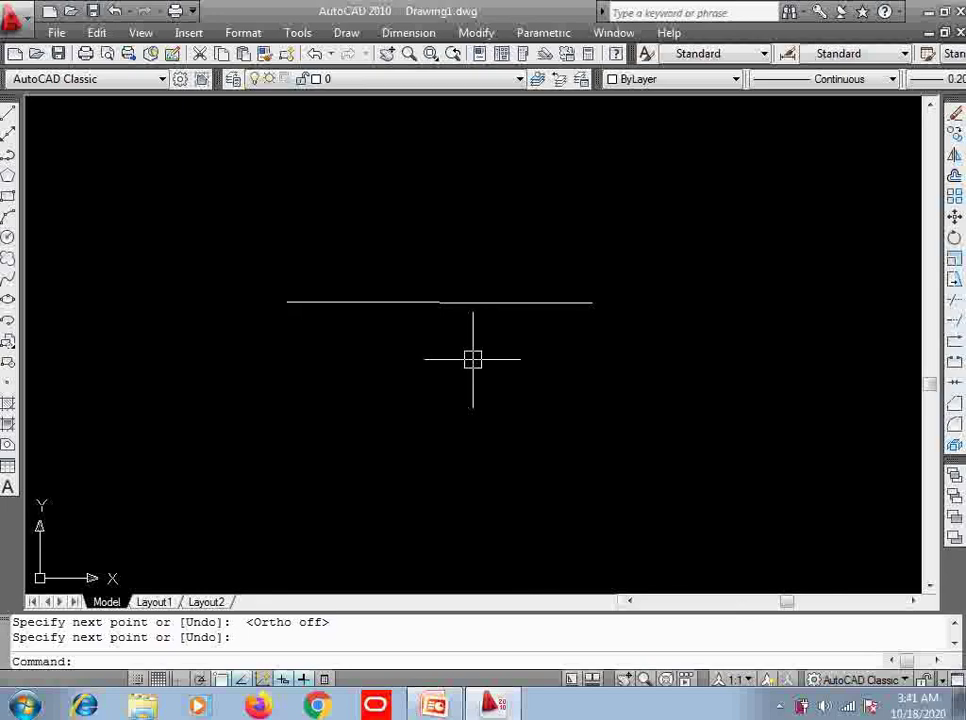
Place a horizontal XLINE through the existing line after abandoning a vertical attempt
{"action": "type", "text": "xl"}
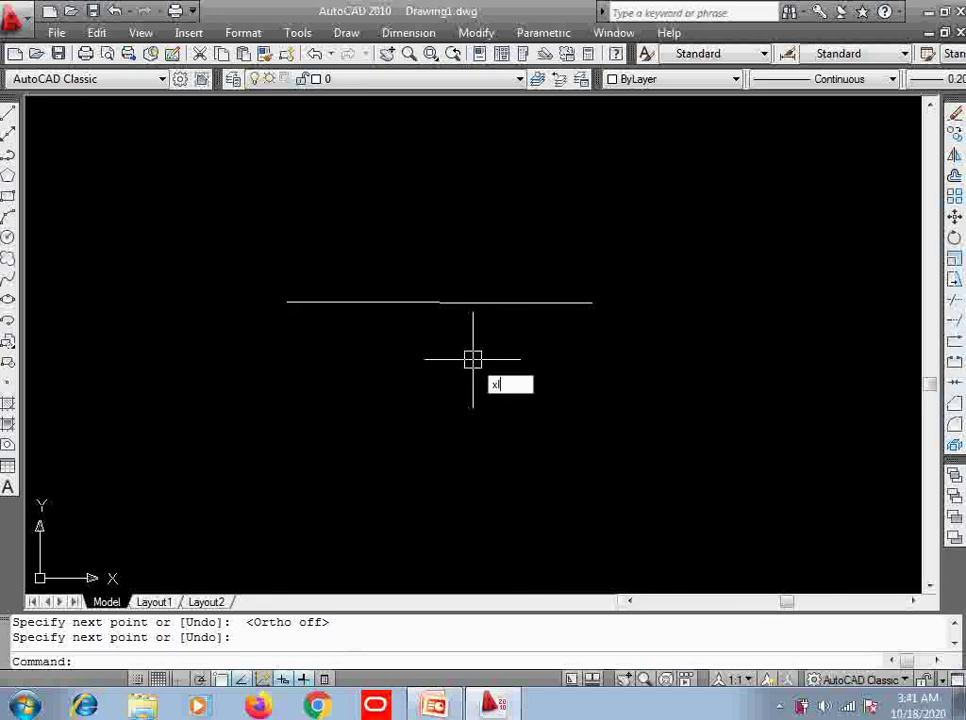
{"action": "key", "text": "Return"}
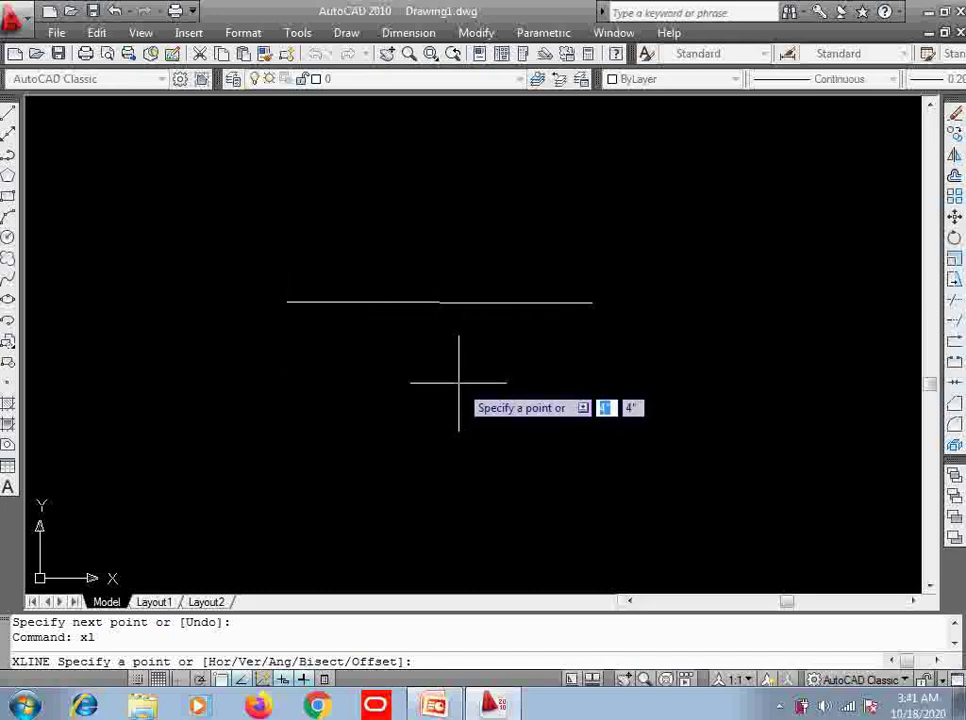
{"action": "type", "text": "v"}
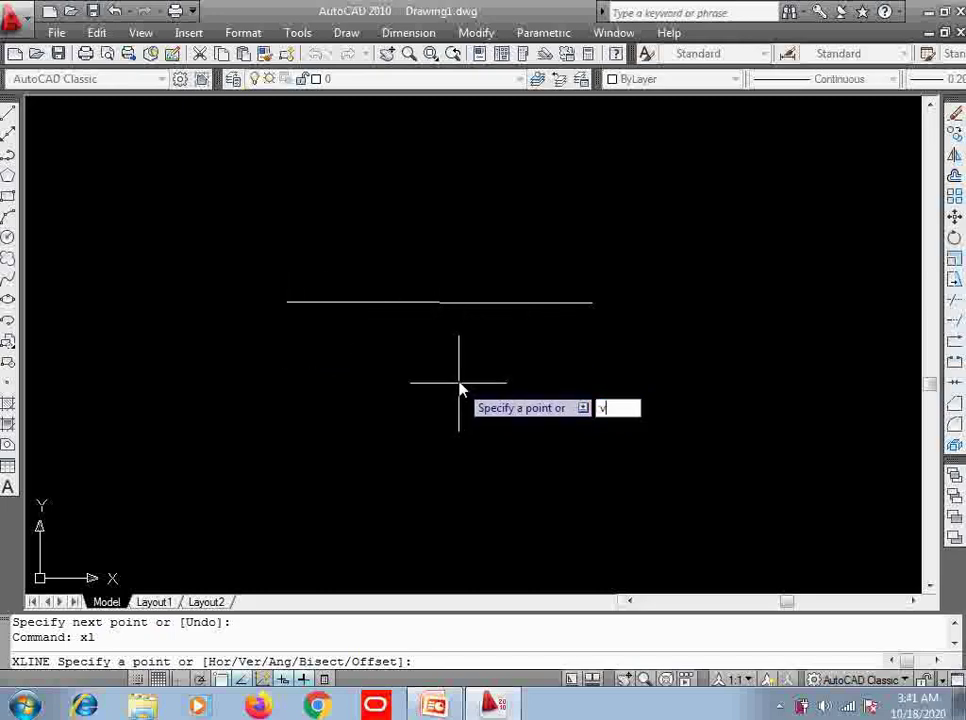
{"action": "key", "text": "Return"}
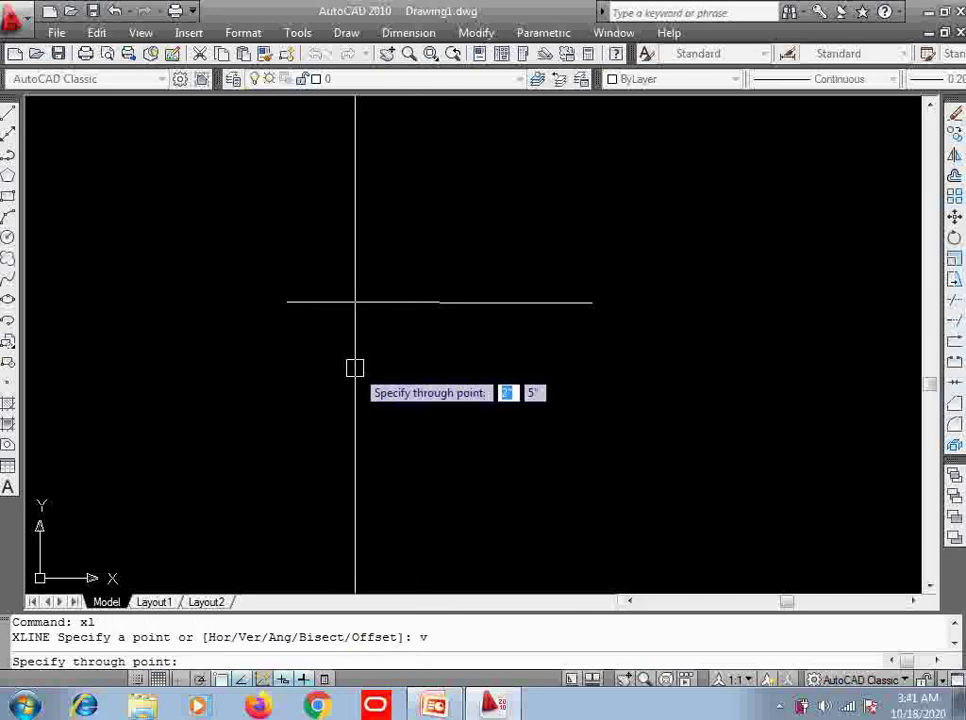
{"action": "key", "text": "Escape"}
{"action": "type", "text": "x"}
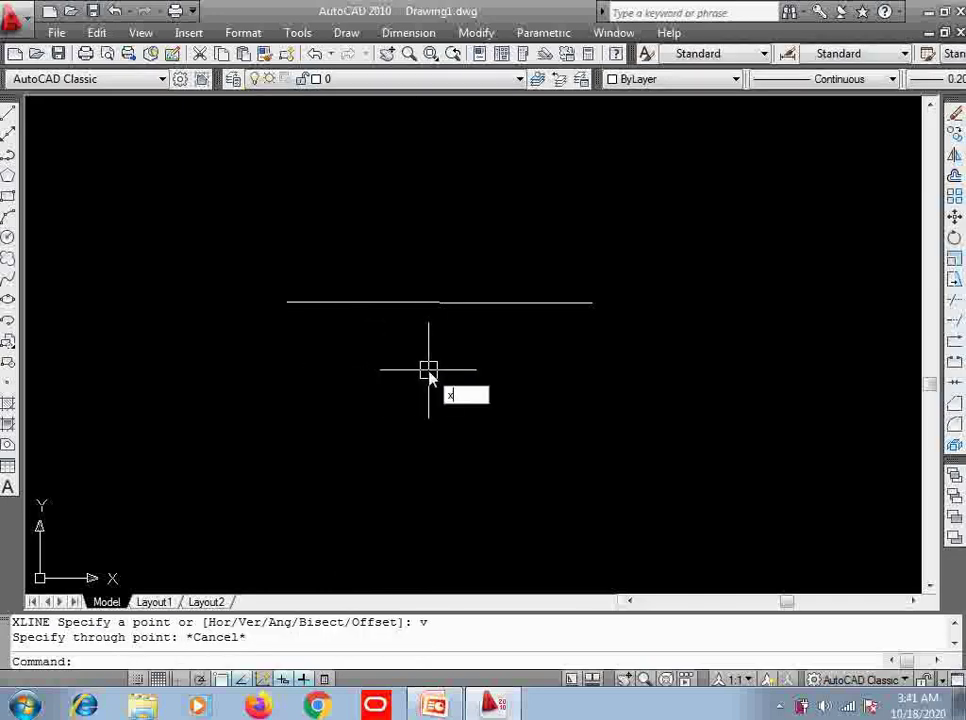
{"action": "type", "text": "l"}
{"action": "key", "text": "Return"}
{"action": "type", "text": "h"}
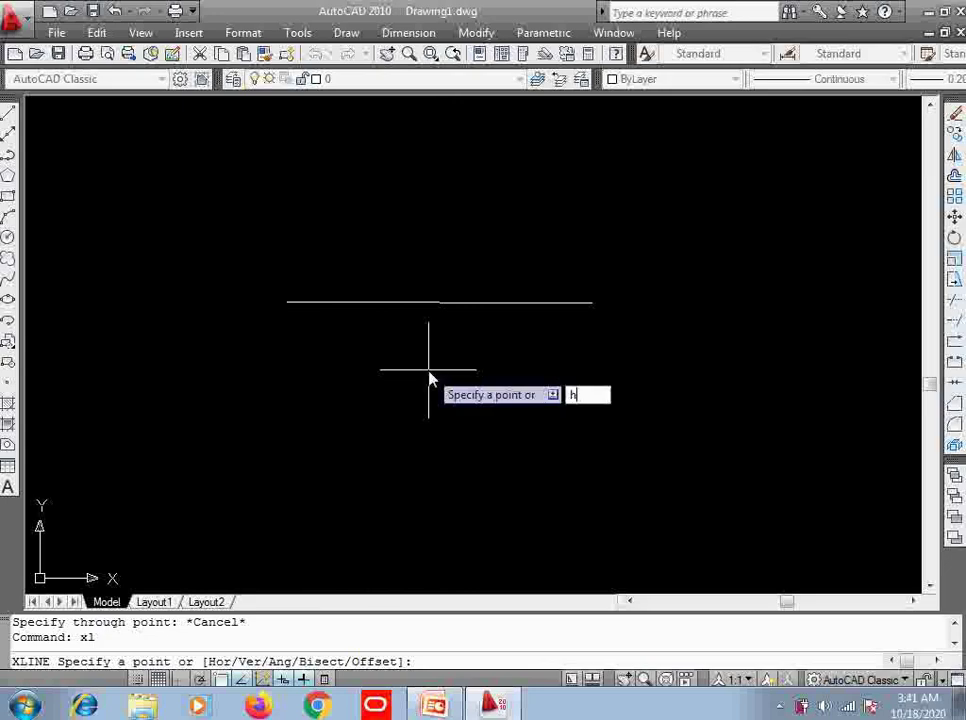
{"action": "key", "text": "Return"}
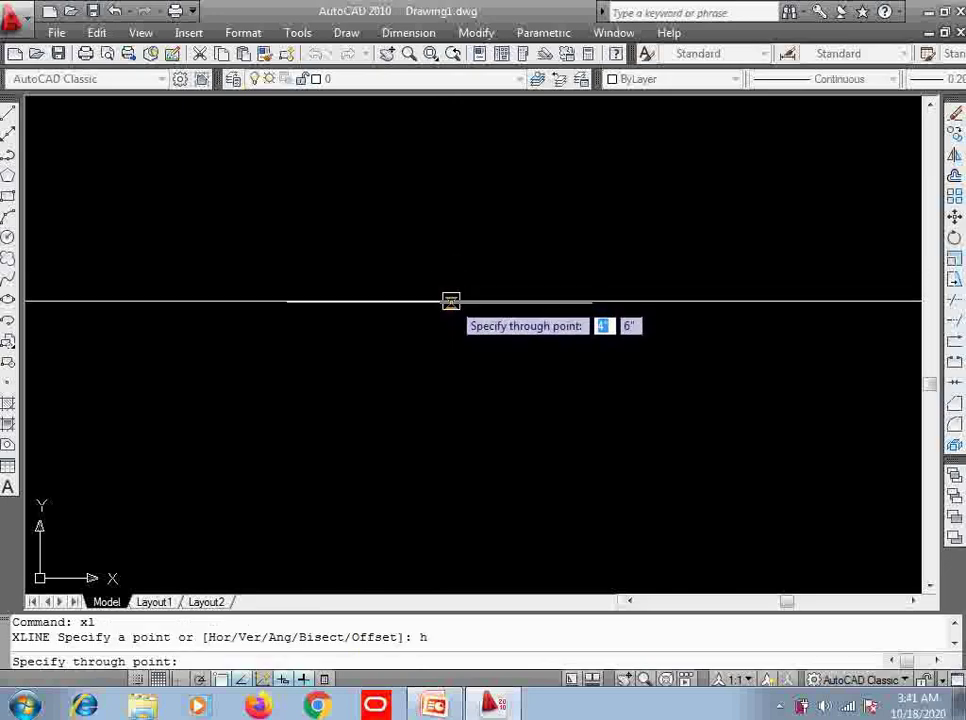
{"action": "left_click", "coordinate": [451, 301]}
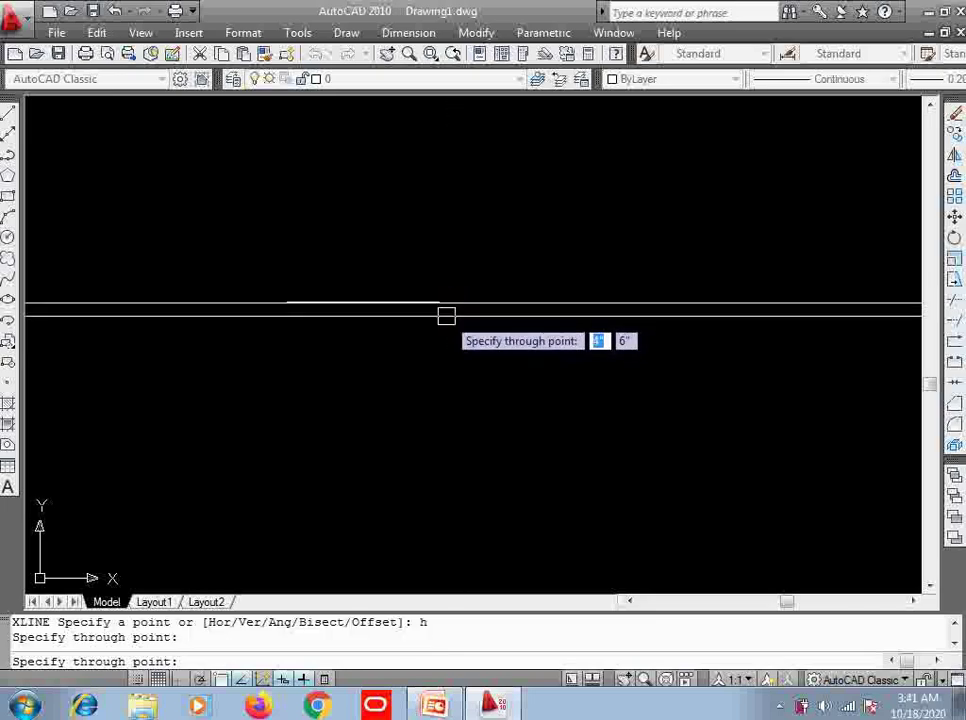
{"action": "key", "text": "Return"}
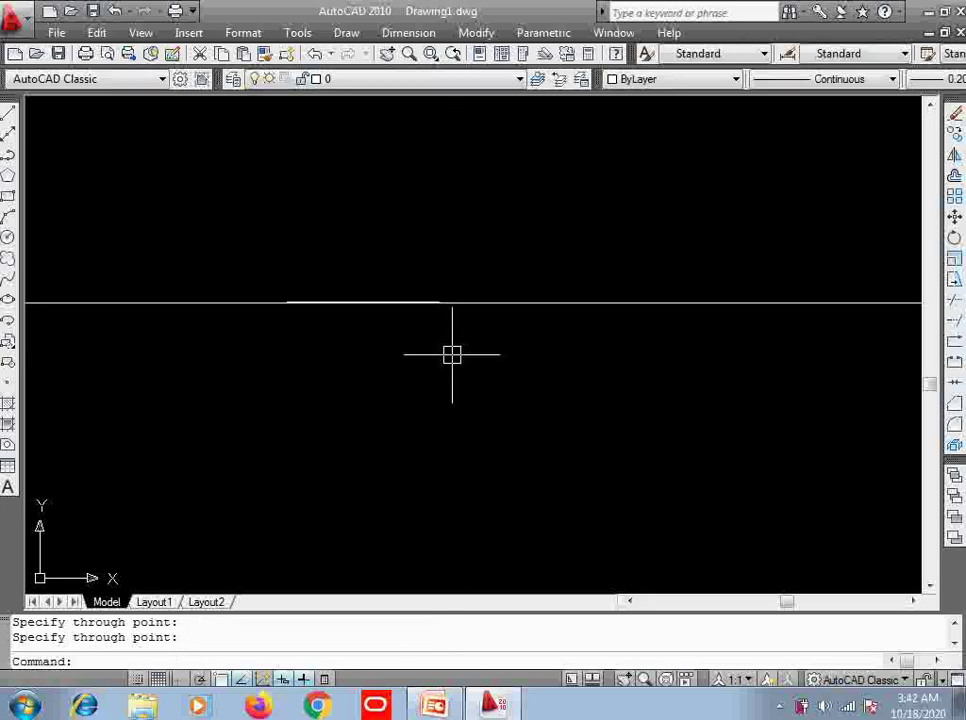
{"action": "middle_click_drag", "start_coordinate": [298, 328], "coordinate": [350, 343]}
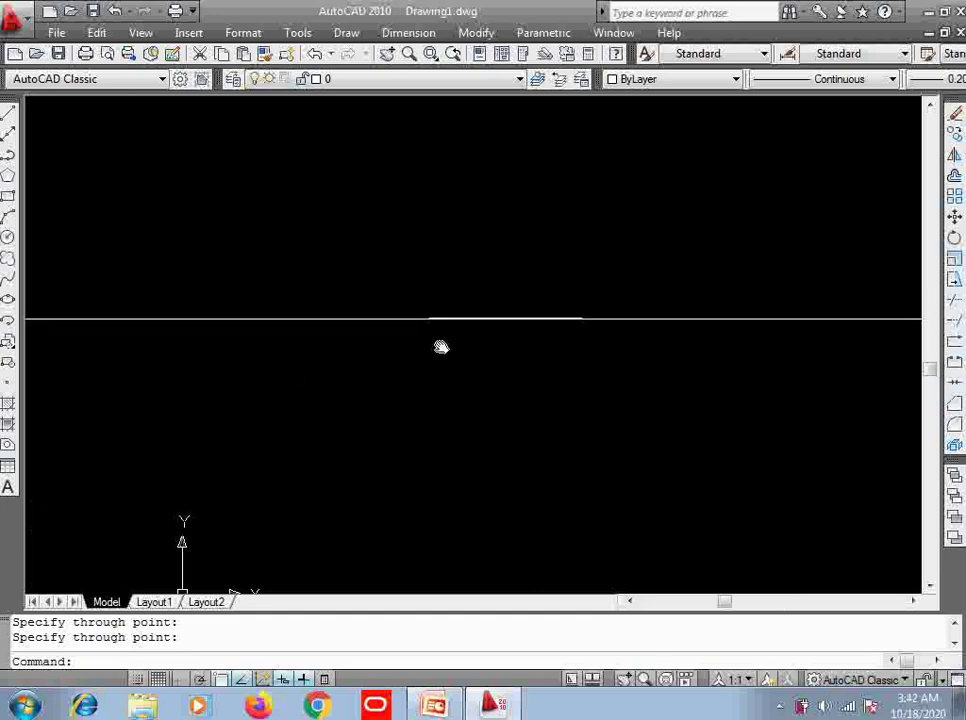
{"action": "scroll", "coordinate": [399, 364], "scroll_direction": "up", "scroll_amount": 1}
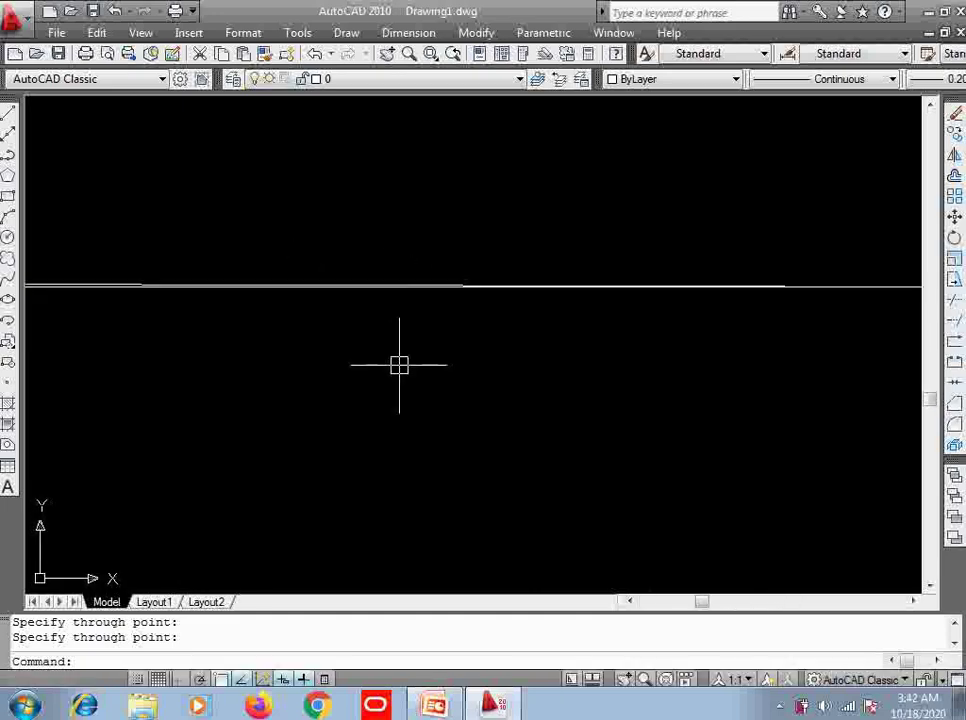
{"action": "scroll", "coordinate": [396, 333], "scroll_direction": "up", "scroll_amount": 1}
{"action": "scroll", "coordinate": [418, 300], "scroll_direction": "down", "scroll_amount": 10}
{"action": "scroll", "coordinate": [418, 300], "scroll_direction": "up", "scroll_amount": 2}
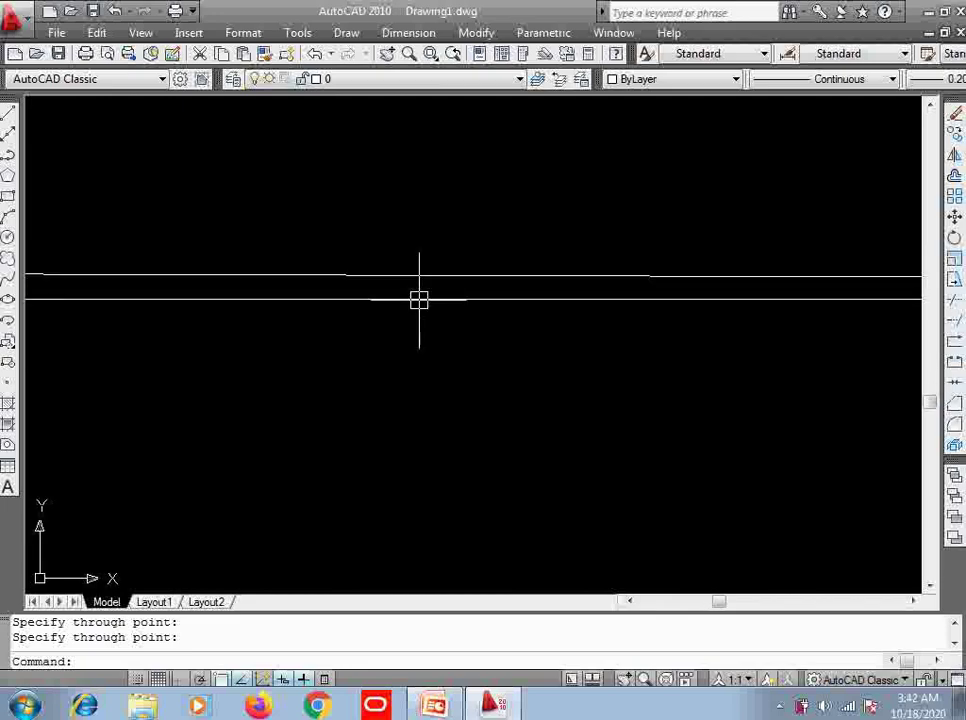
{"action": "scroll", "coordinate": [418, 300], "scroll_direction": "up", "scroll_amount": 2}
{"action": "left_click", "coordinate": [386, 265]}
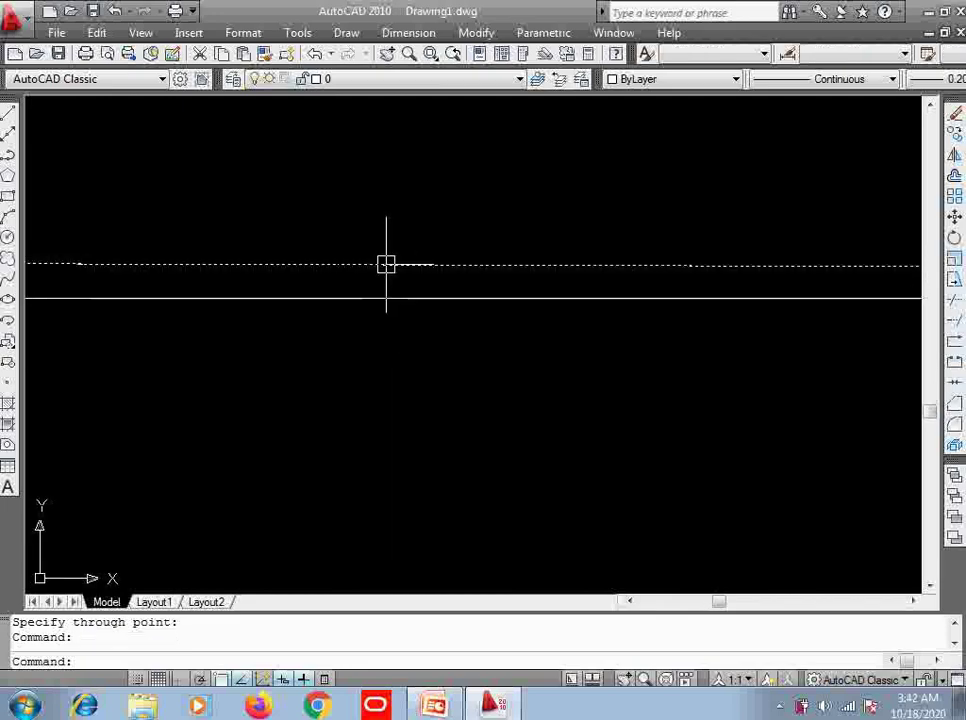
{"action": "scroll", "coordinate": [461, 317], "scroll_direction": "down", "scroll_amount": 3}
{"action": "scroll", "coordinate": [455, 345], "scroll_direction": "down", "scroll_amount": 3}
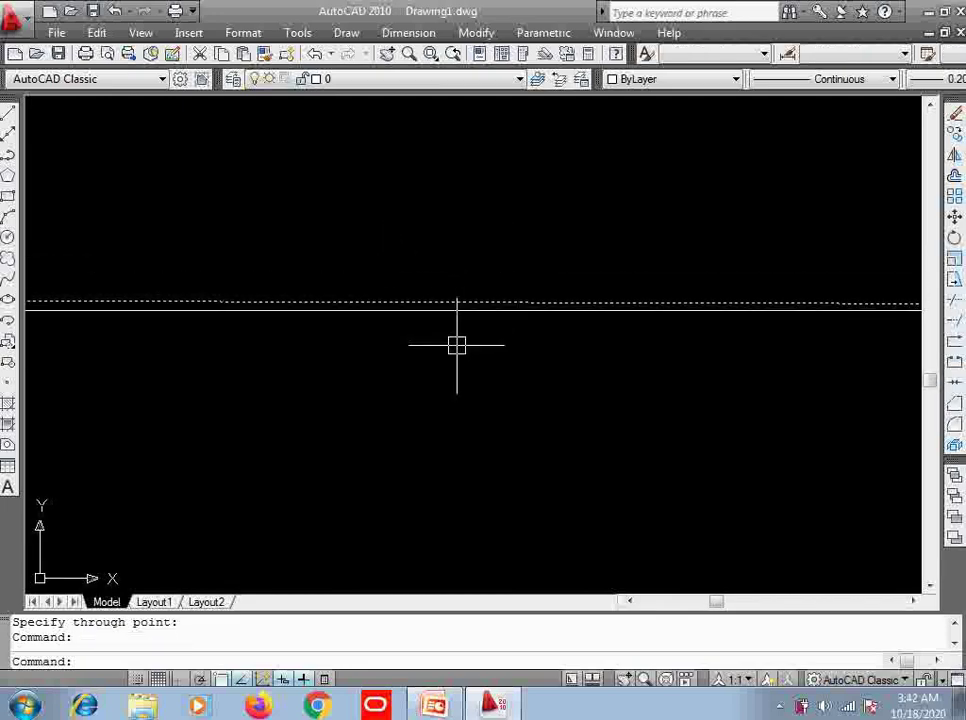
{"action": "scroll", "coordinate": [430, 394], "scroll_direction": "down", "scroll_amount": 3}
{"action": "scroll", "coordinate": [430, 394], "scroll_direction": "down", "scroll_amount": 2}
{"action": "scroll", "coordinate": [390, 407], "scroll_direction": "down", "scroll_amount": 2}
{"action": "middle_click_drag", "start_coordinate": [379, 442], "coordinate": [489, 420]}
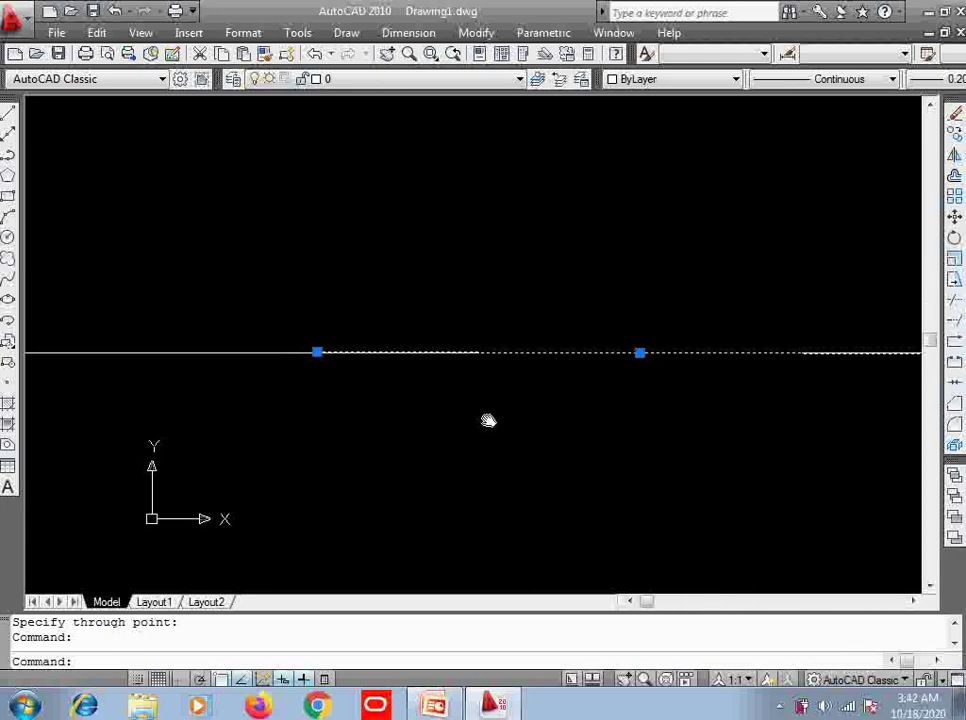
{"action": "scroll", "coordinate": [502, 411], "scroll_direction": "down", "scroll_amount": 2}
{"action": "scroll", "coordinate": [502, 411], "scroll_direction": "down", "scroll_amount": 2}
{"action": "middle_click_drag", "start_coordinate": [625, 461], "coordinate": [576, 440]}
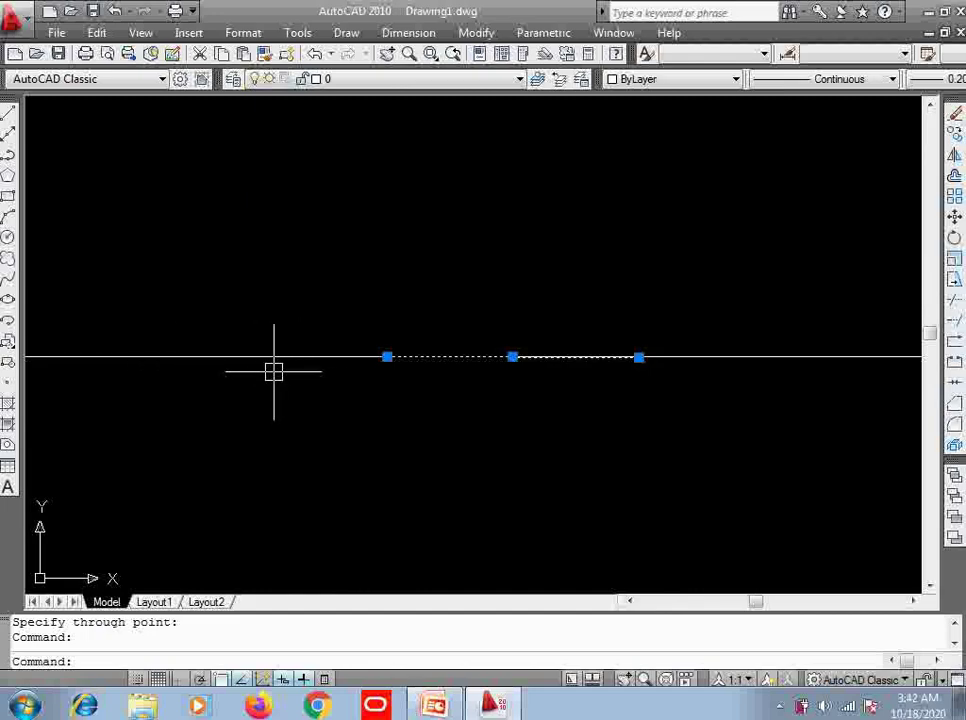
{"action": "scroll", "coordinate": [511, 328], "scroll_direction": "up", "scroll_amount": 3}
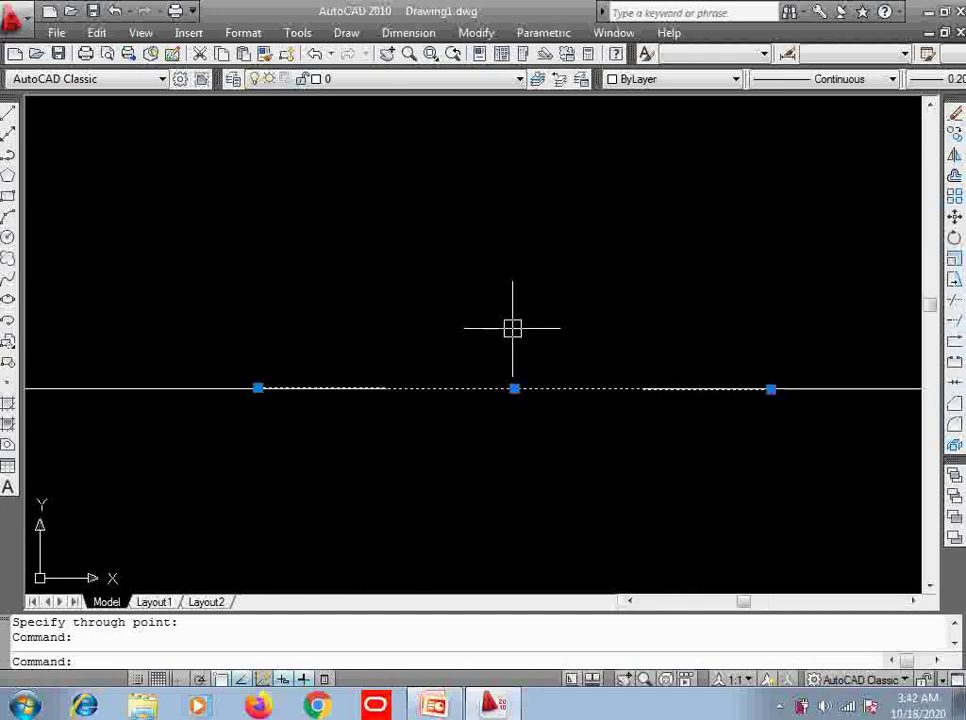
{"action": "scroll", "coordinate": [509, 414], "scroll_direction": "up", "scroll_amount": 2}
{"action": "mouse_move", "coordinate": [509, 414]}
{"action": "middle_mouse_down"}
{"action": "mouse_move", "coordinate": [459, 434]}
{"action": "mouse_move", "coordinate": [403, 345]}
{"action": "mouse_move", "coordinate": [470, 476]}
{"action": "middle_mouse_up"}
{"action": "scroll", "coordinate": [405, 338], "scroll_direction": "up", "scroll_amount": 2}
{"action": "middle_click_drag", "start_coordinate": [540, 293], "coordinate": [548, 319]}
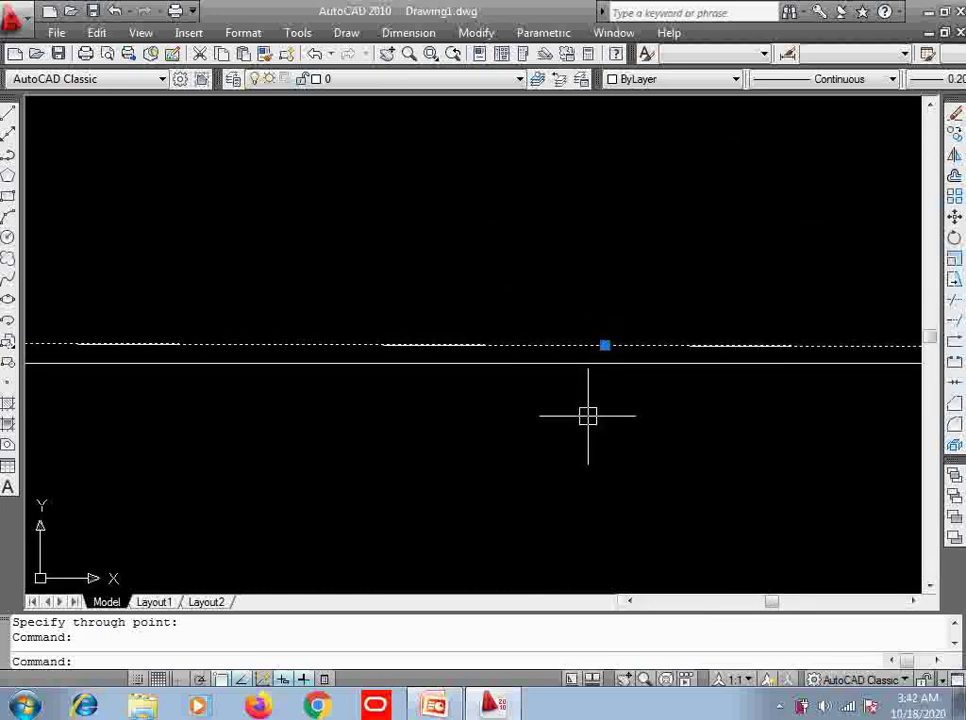
{"action": "middle_click_drag", "start_coordinate": [611, 414], "coordinate": [524, 412]}
{"action": "scroll", "coordinate": [524, 410], "scroll_direction": "down", "scroll_amount": 2}
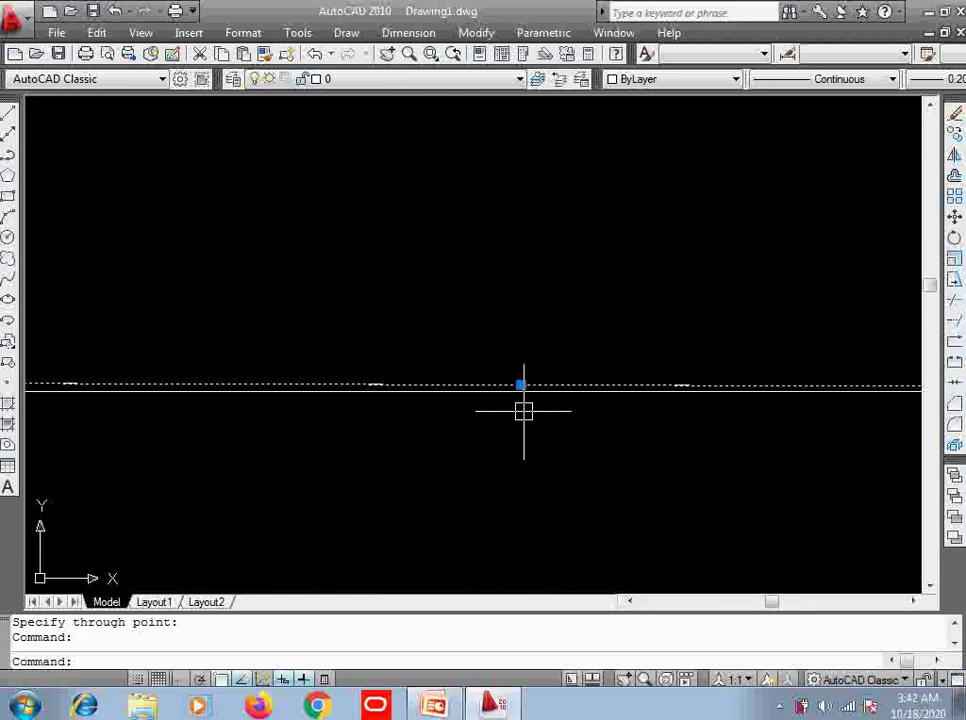
{"action": "scroll", "coordinate": [515, 428], "scroll_direction": "up", "scroll_amount": 1}
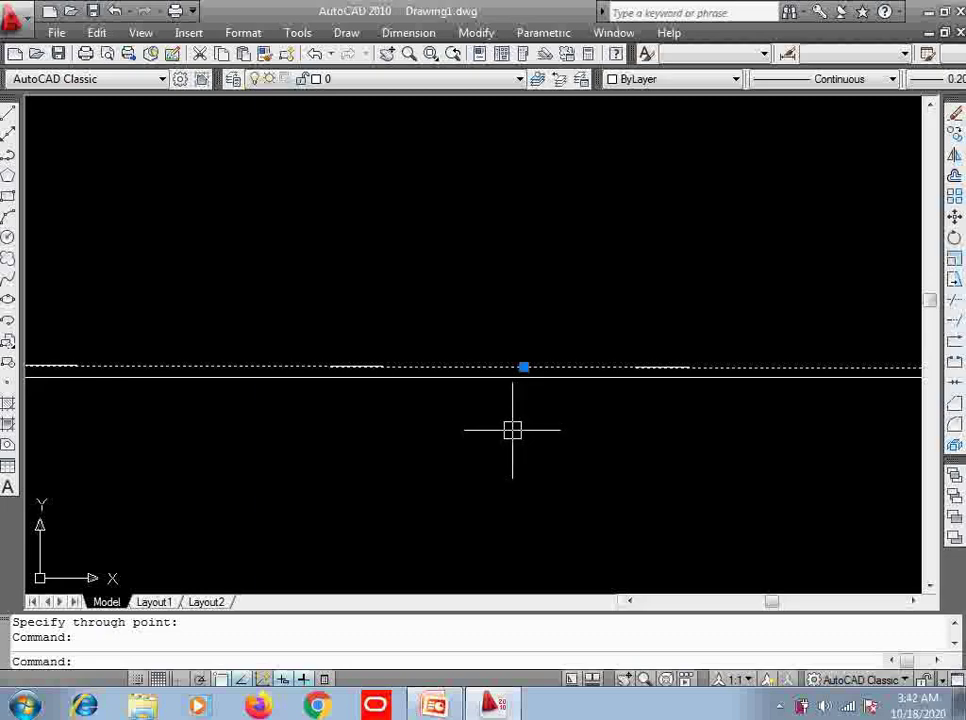
{"action": "type", "text": "z"}
{"action": "key", "text": "Return"}
{"action": "type", "text": "a"}
{"action": "key", "text": "Return"}
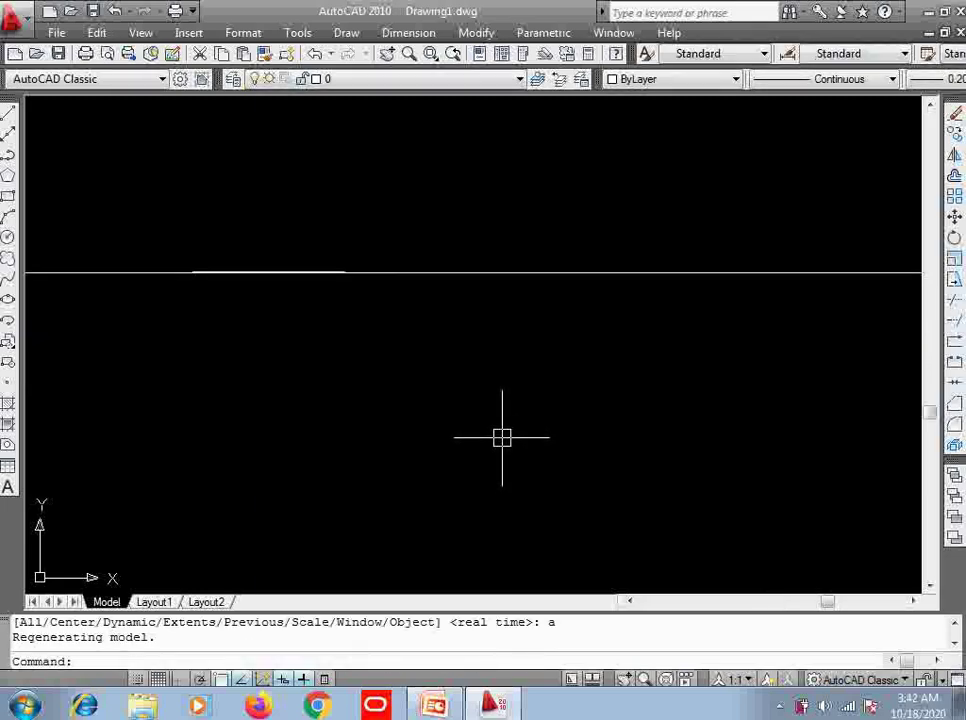
Draw a short vertical line below the horizontal construction line
{"action": "type", "text": "l"}
{"action": "key", "text": "Return"}
{"action": "left_click", "coordinate": [458, 340]}
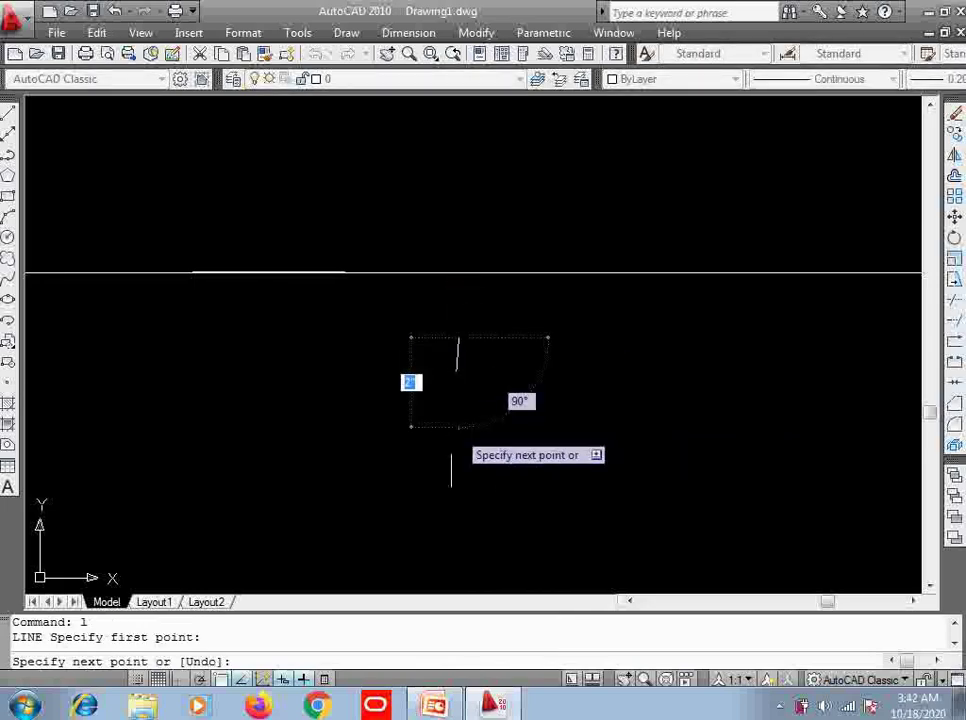
{"action": "left_click", "coordinate": [457, 493]}
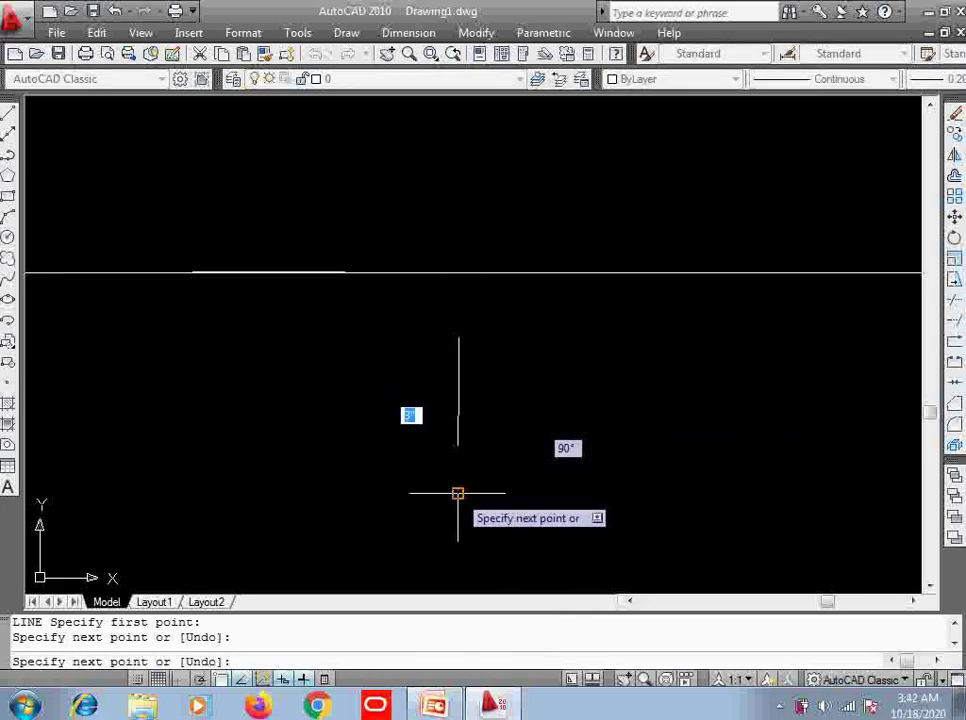
{"action": "key", "text": "Return"}
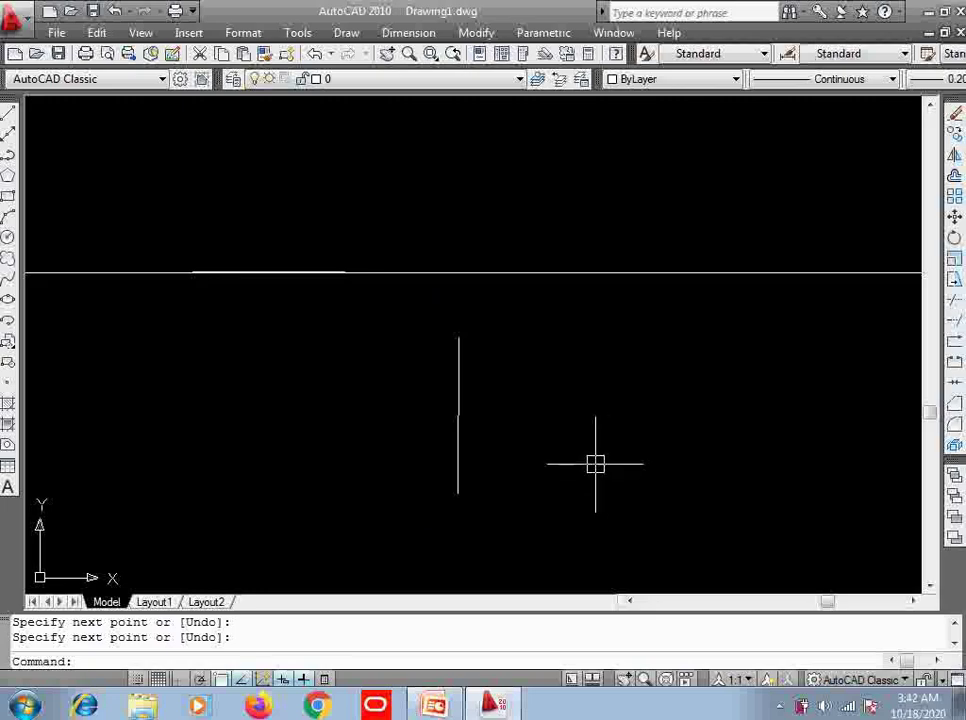
Pass a vertical construction line through the short vertical line
{"action": "type", "text": "xl"}
{"action": "key", "text": "Return"}
{"action": "type", "text": "v"}
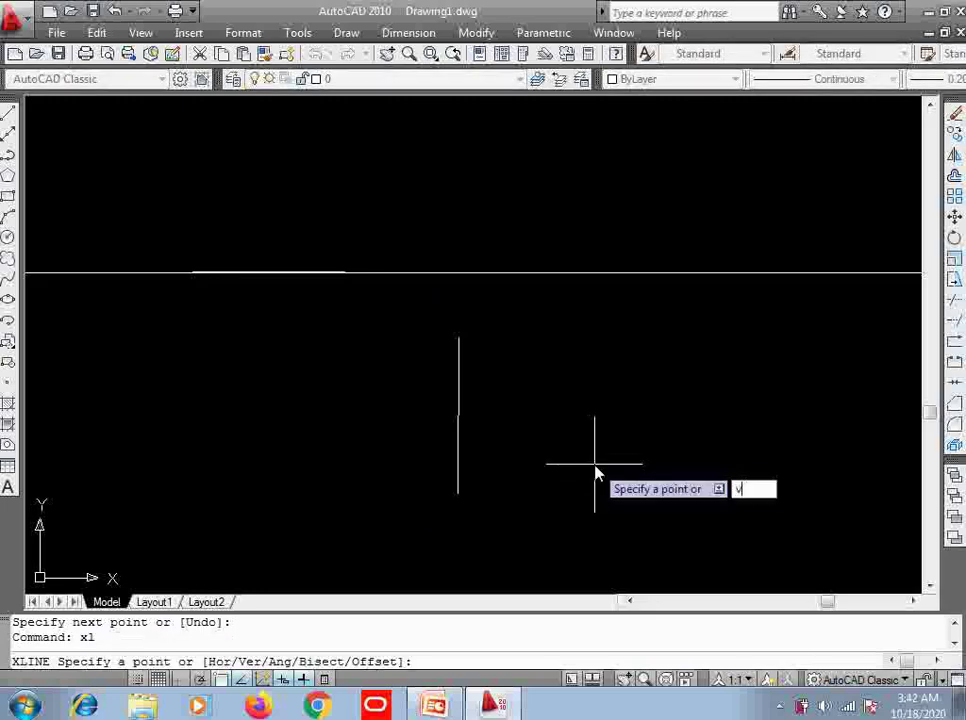
{"action": "key", "text": "Return"}
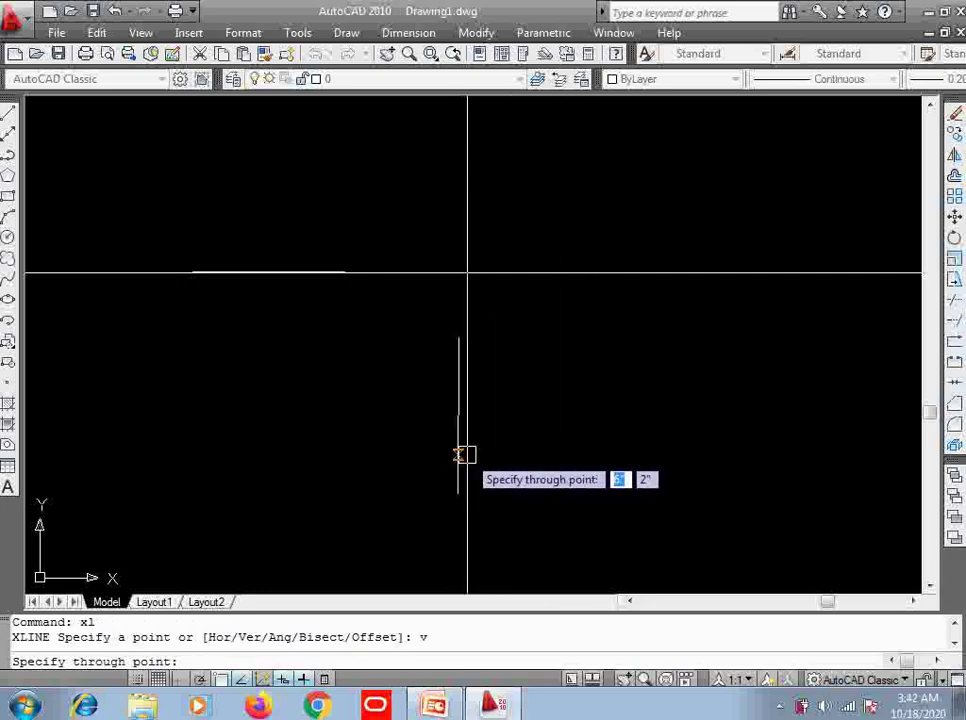
{"action": "left_click", "coordinate": [458, 455]}
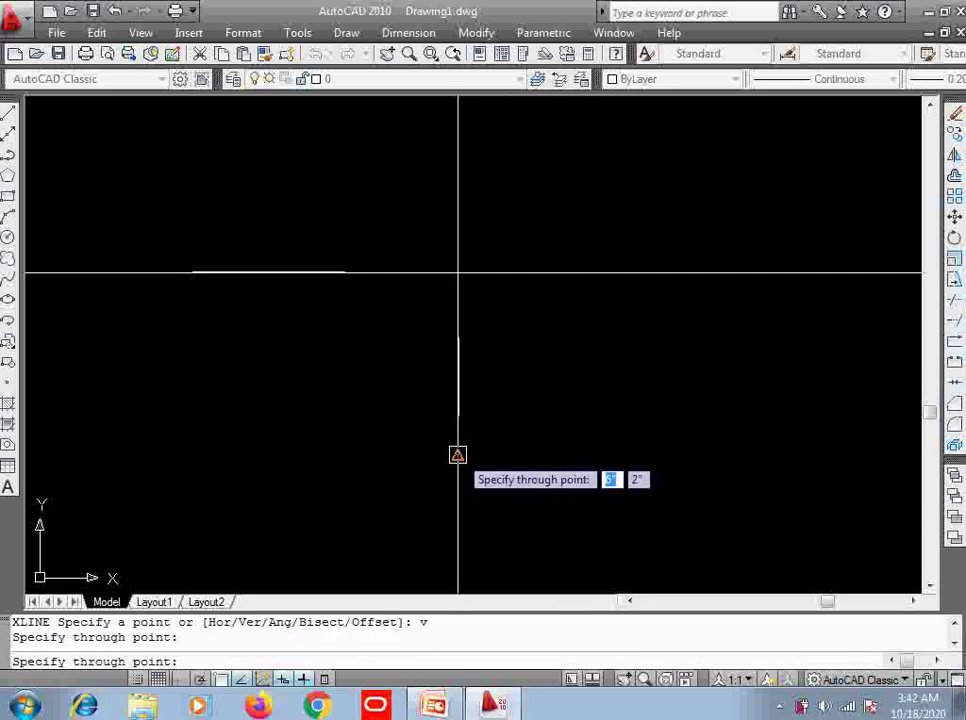
{"action": "key", "text": "Return"}
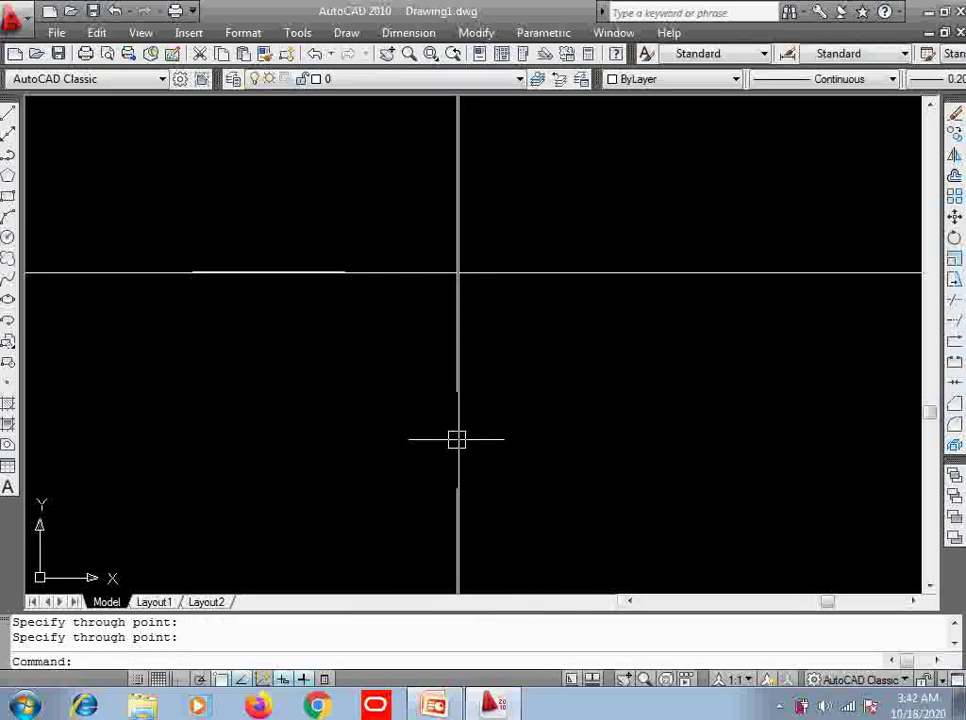
{"action": "scroll", "coordinate": [455, 416], "scroll_direction": "up", "scroll_amount": 3}
{"action": "scroll", "coordinate": [451, 388], "scroll_direction": "up", "scroll_amount": 2}
{"action": "scroll", "coordinate": [451, 388], "scroll_direction": "up", "scroll_amount": 3}
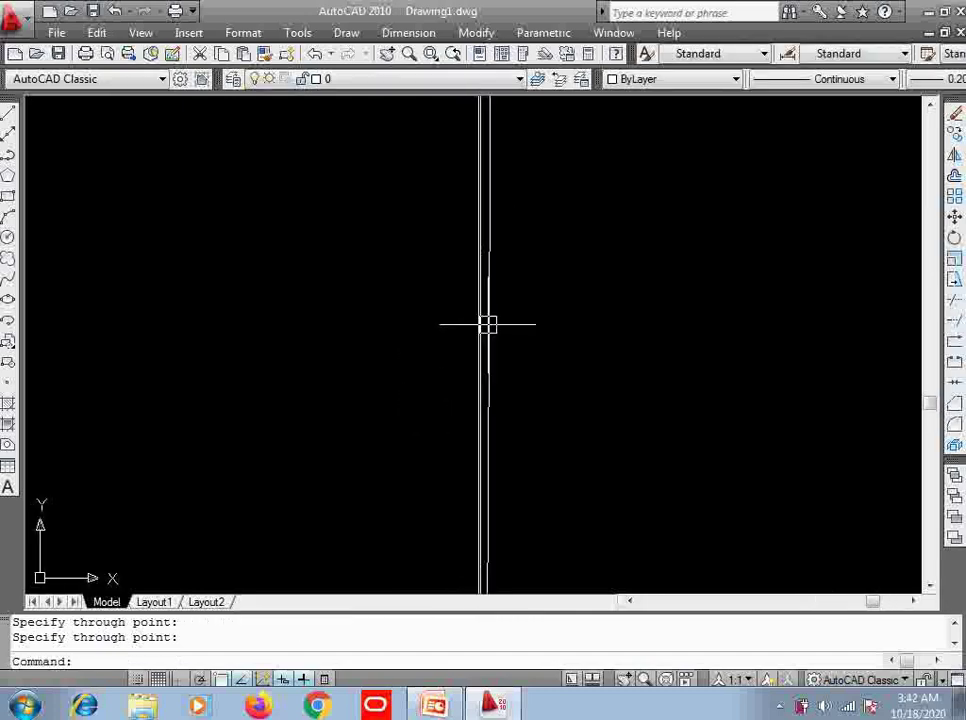
{"action": "left_click", "coordinate": [488, 323]}
{"action": "scroll", "coordinate": [413, 366], "scroll_direction": "down", "scroll_amount": 2}
{"action": "scroll", "coordinate": [341, 392], "scroll_direction": "down", "scroll_amount": 4}
{"action": "scroll", "coordinate": [341, 392], "scroll_direction": "down", "scroll_amount": 2}
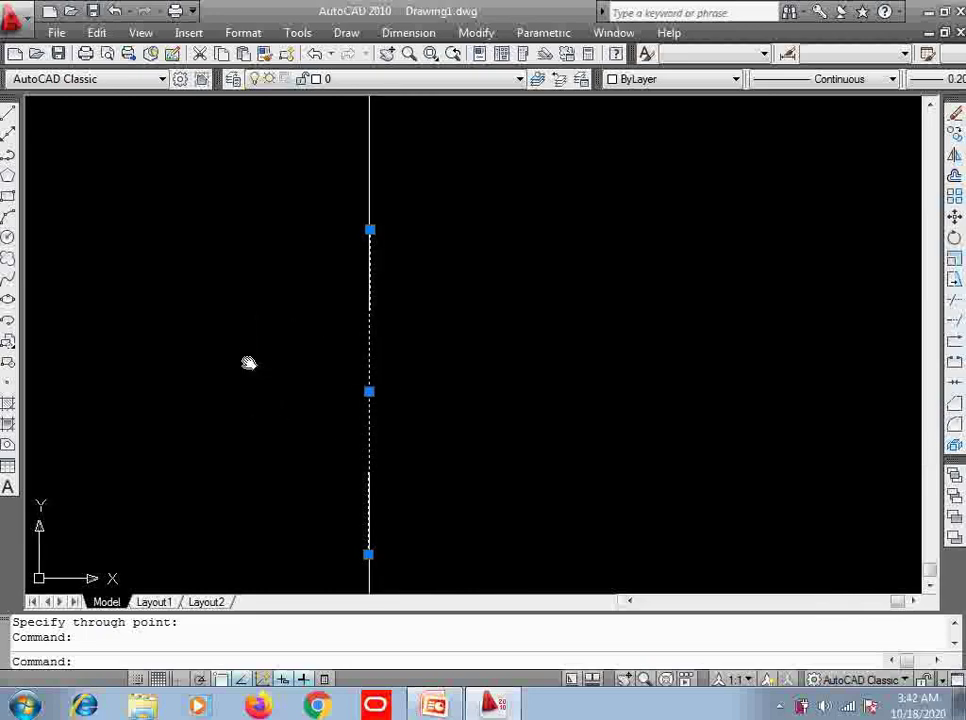
{"action": "middle_click_drag", "start_coordinate": [248, 362], "coordinate": [302, 364]}
{"action": "scroll", "coordinate": [302, 364], "scroll_direction": "down", "scroll_amount": 2}
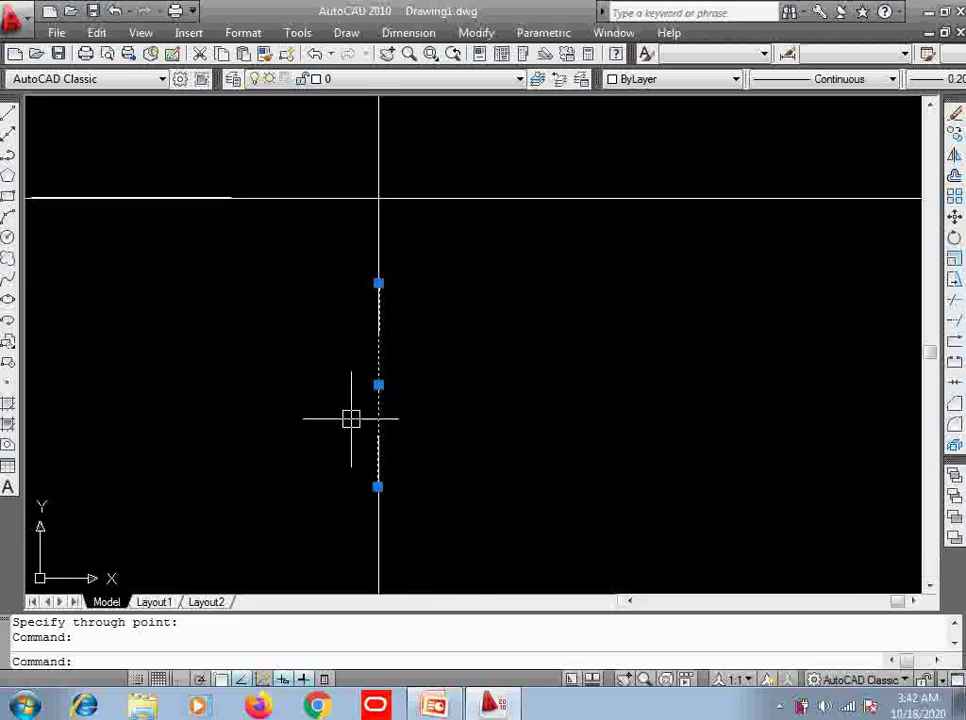
{"action": "scroll", "coordinate": [355, 412], "scroll_direction": "up", "scroll_amount": 4}
{"action": "mouse_move", "coordinate": [373, 401]}
{"action": "middle_mouse_down"}
{"action": "mouse_move", "coordinate": [419, 376]}
{"action": "mouse_move", "coordinate": [267, 417]}
{"action": "middle_mouse_up"}
{"action": "scroll", "coordinate": [398, 338], "scroll_direction": "up", "scroll_amount": 2}
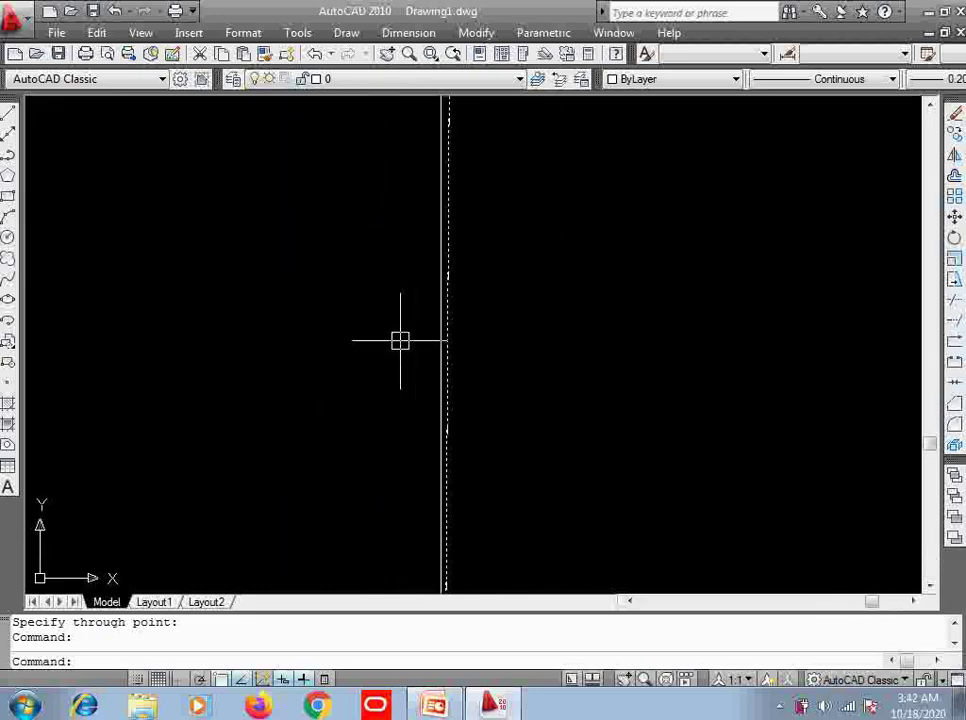
{"action": "scroll", "coordinate": [435, 319], "scroll_direction": "up", "scroll_amount": 2}
{"action": "mouse_move", "coordinate": [440, 319]}
{"action": "middle_mouse_down"}
{"action": "mouse_move", "coordinate": [382, 317]}
{"action": "mouse_move", "coordinate": [364, 200]}
{"action": "mouse_move", "coordinate": [369, 289]}
{"action": "middle_mouse_up"}
{"action": "scroll", "coordinate": [365, 319], "scroll_direction": "down", "scroll_amount": 2}
{"action": "scroll", "coordinate": [364, 319], "scroll_direction": "down", "scroll_amount": 2}
{"action": "scroll", "coordinate": [298, 317], "scroll_direction": "down", "scroll_amount": 2}
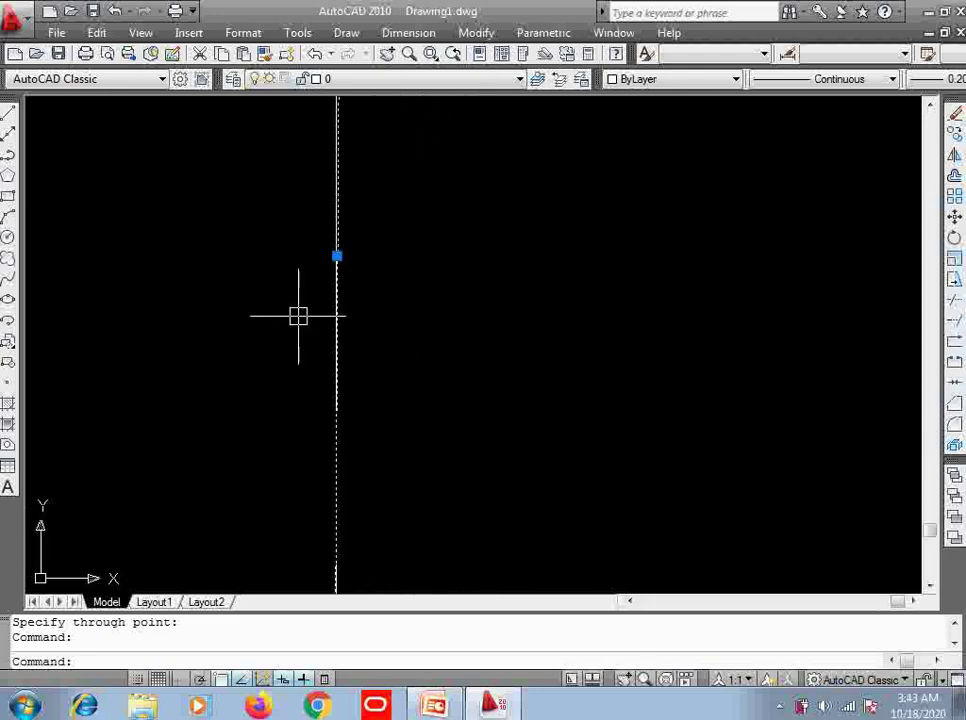
{"action": "scroll", "coordinate": [252, 304], "scroll_direction": "down", "scroll_amount": 2}
{"action": "middle_click_drag", "start_coordinate": [252, 304], "coordinate": [449, 358]}
{"action": "scroll", "coordinate": [410, 403], "scroll_direction": "down", "scroll_amount": 2}
{"action": "scroll", "coordinate": [367, 341], "scroll_direction": "down", "scroll_amount": 1}
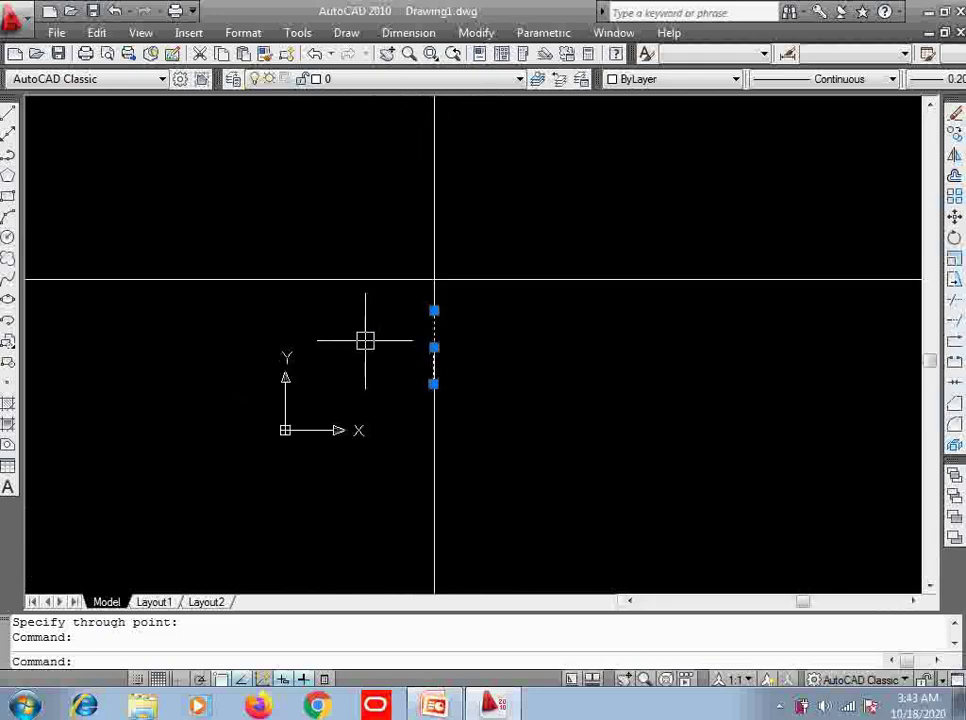
{"action": "scroll", "coordinate": [358, 347], "scroll_direction": "down", "scroll_amount": 2}
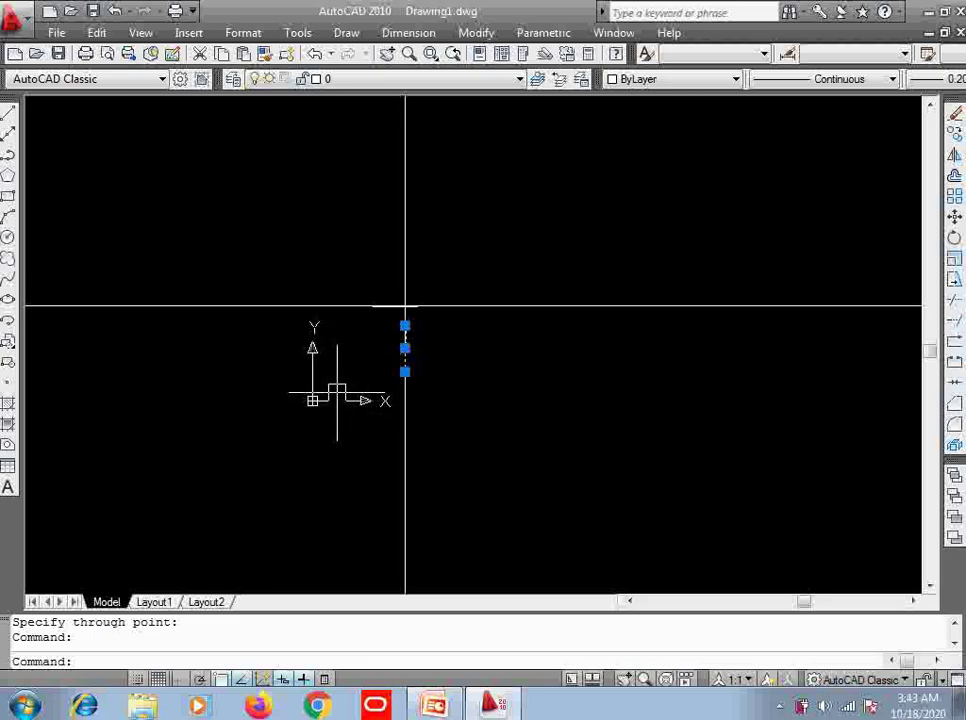
Delete both construction lines and the two short lines with a crossing window, then Zoom All
{"action": "left_click", "coordinate": [625, 209]}
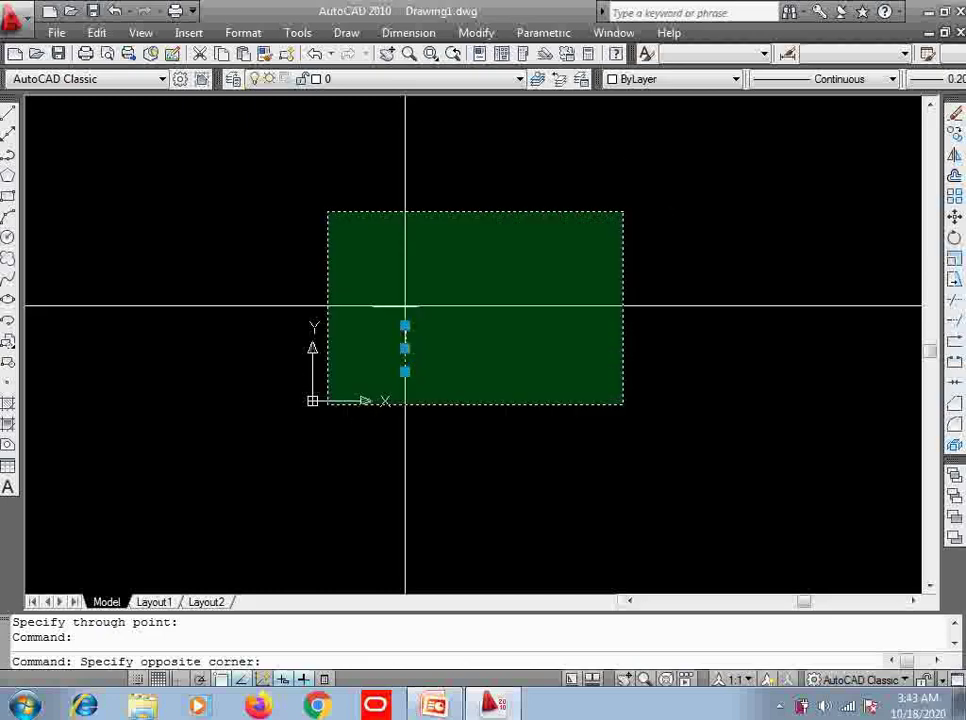
{"action": "left_click", "coordinate": [328, 403]}
{"action": "key", "text": "Delete"}
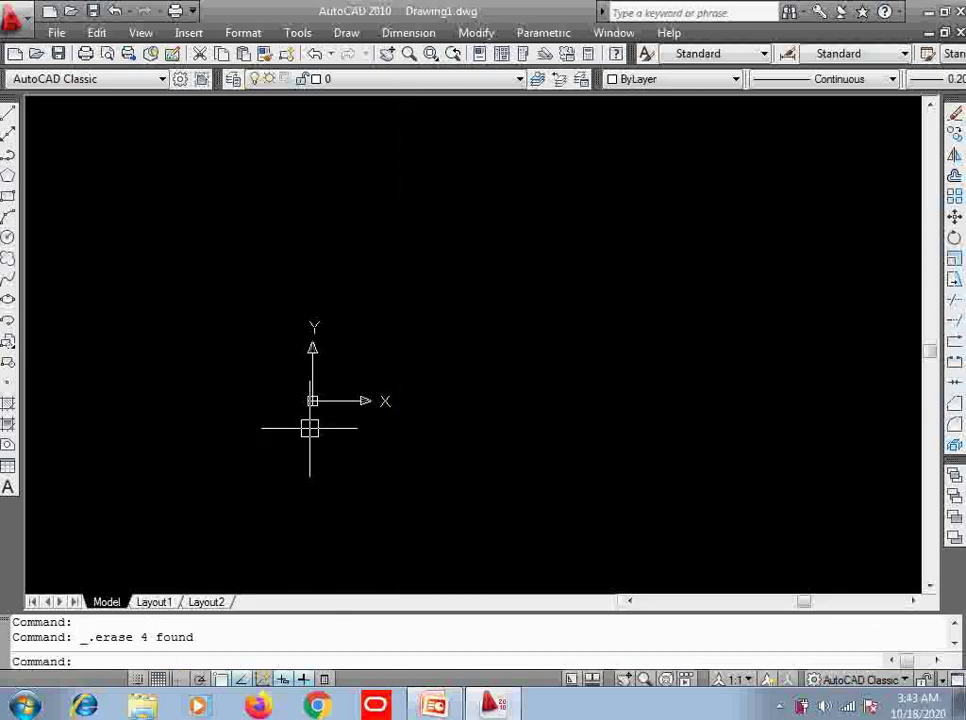
{"action": "type", "text": "z"}
{"action": "key", "text": "Return"}
{"action": "type", "text": "a"}
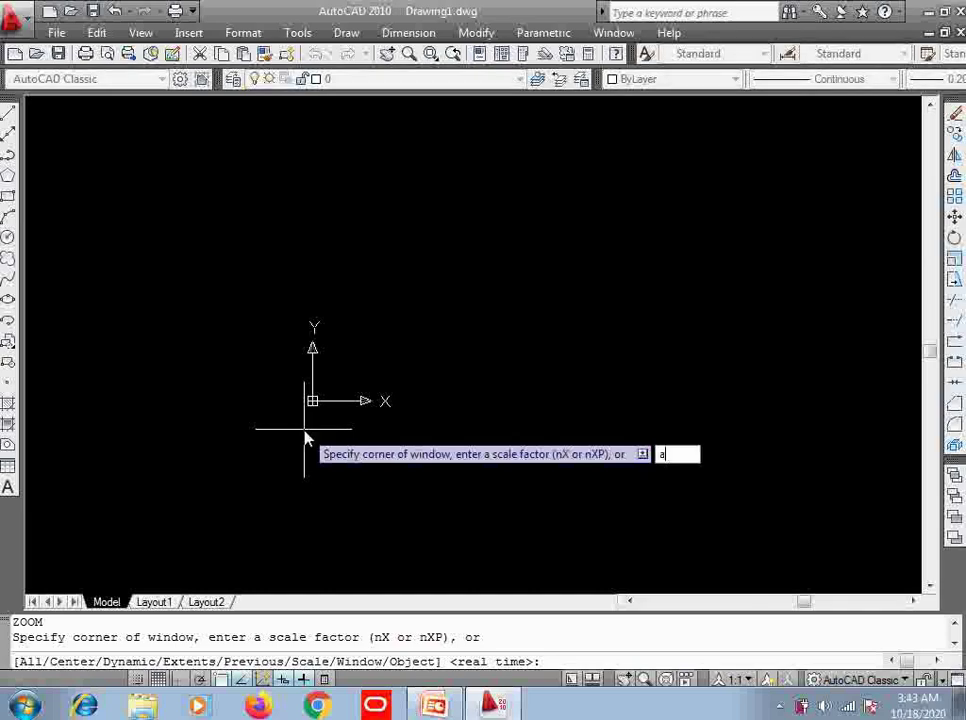
{"action": "key", "text": "Return"}
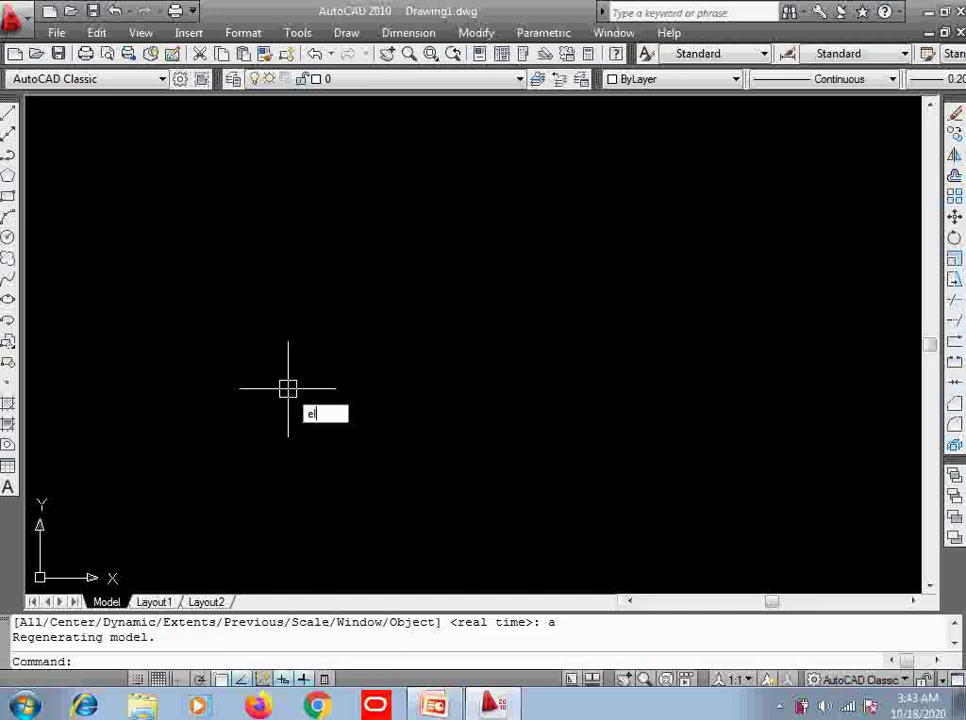
Draw a slender ellipse whose long axis slants down to the right
{"action": "key", "text": "Return"}
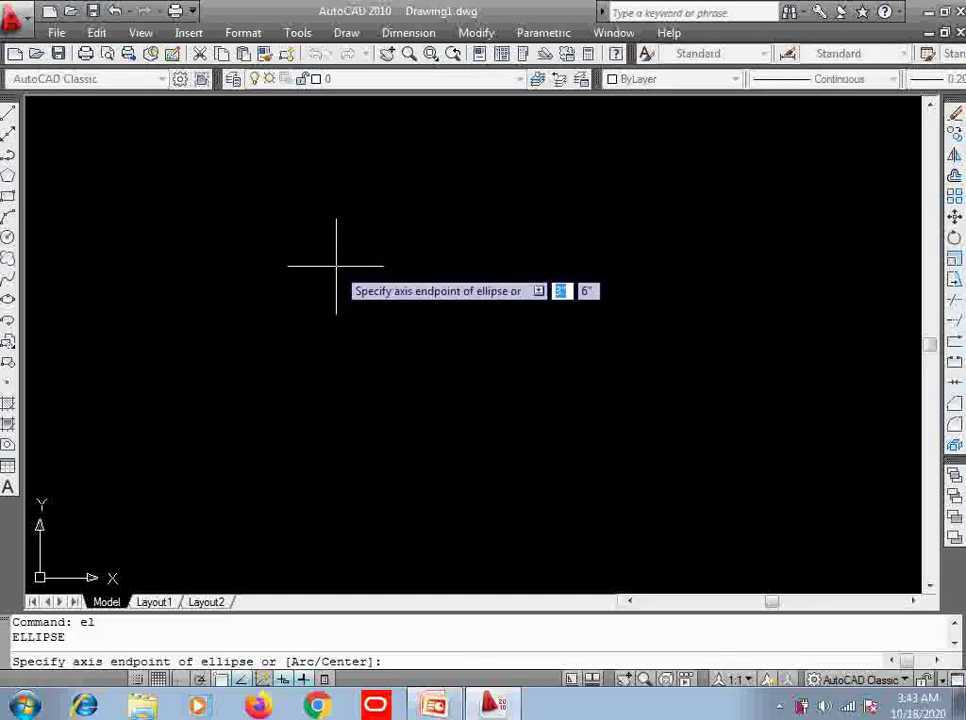
{"action": "left_click", "coordinate": [311, 233]}
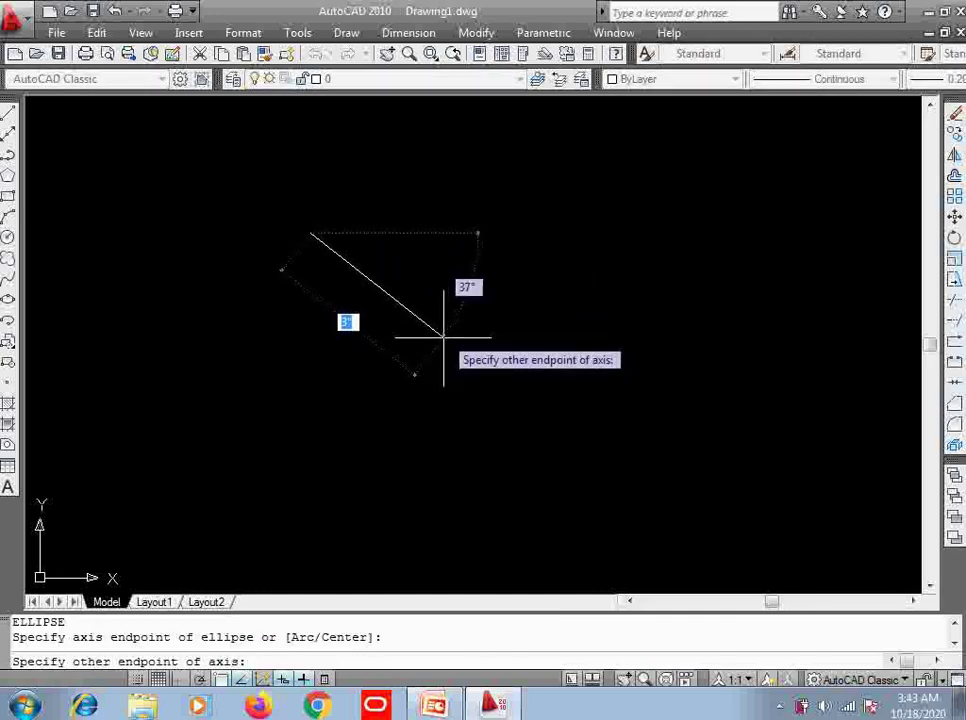
{"action": "left_click", "coordinate": [462, 361]}
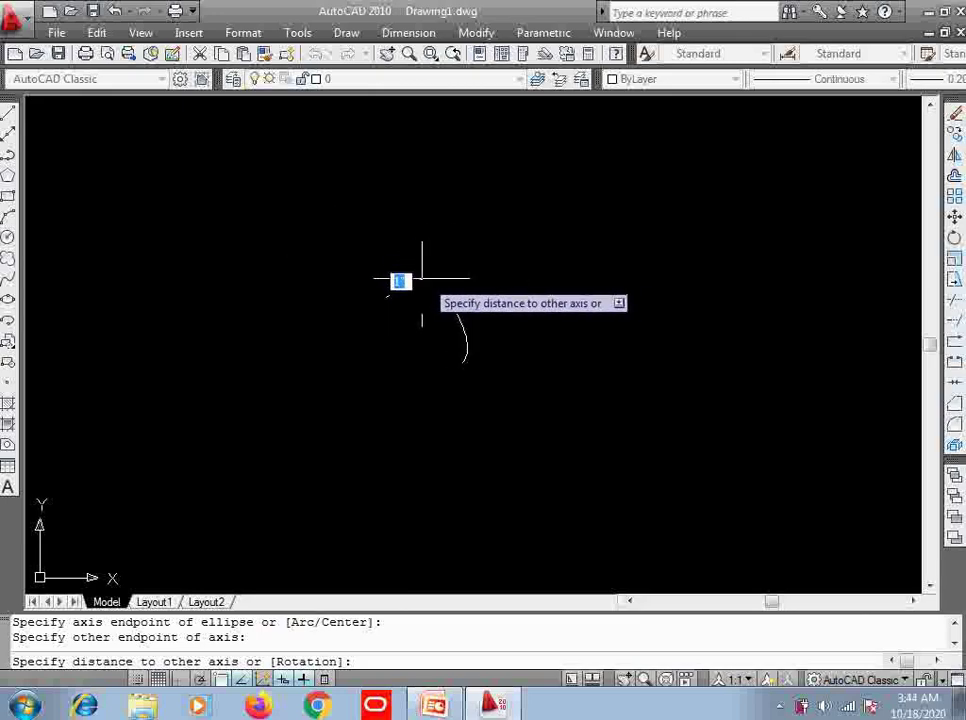
{"action": "left_click", "coordinate": [398, 280]}
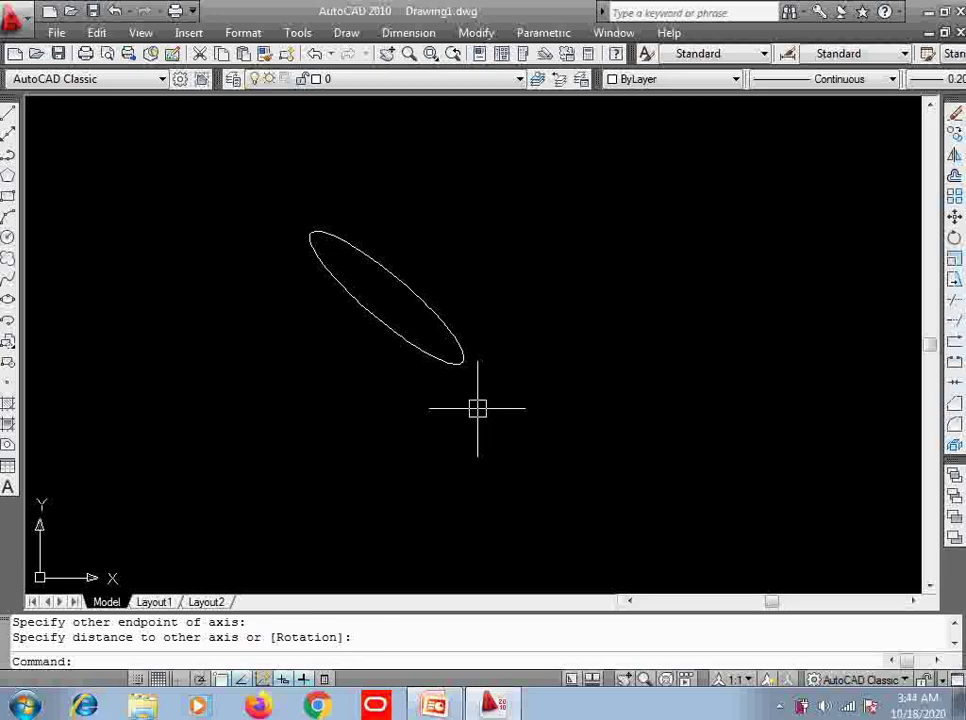
Delete the ellipse using a crossing window
{"action": "left_click", "coordinate": [509, 302]}
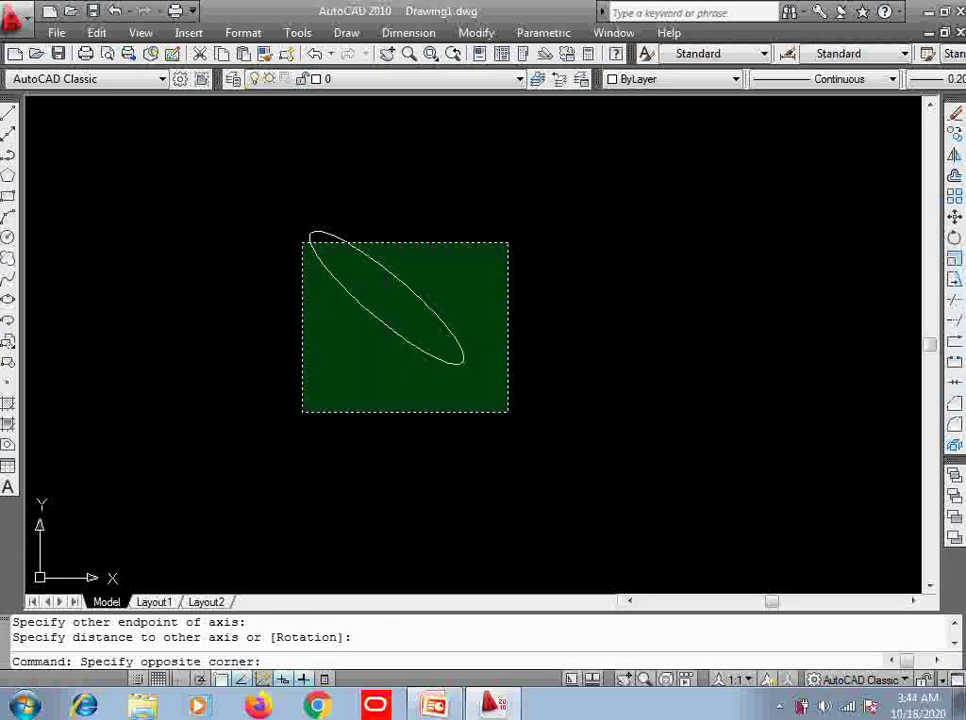
{"action": "left_click", "coordinate": [302, 470]}
{"action": "key", "text": "Delete"}
{"action": "type", "text": "pl"}
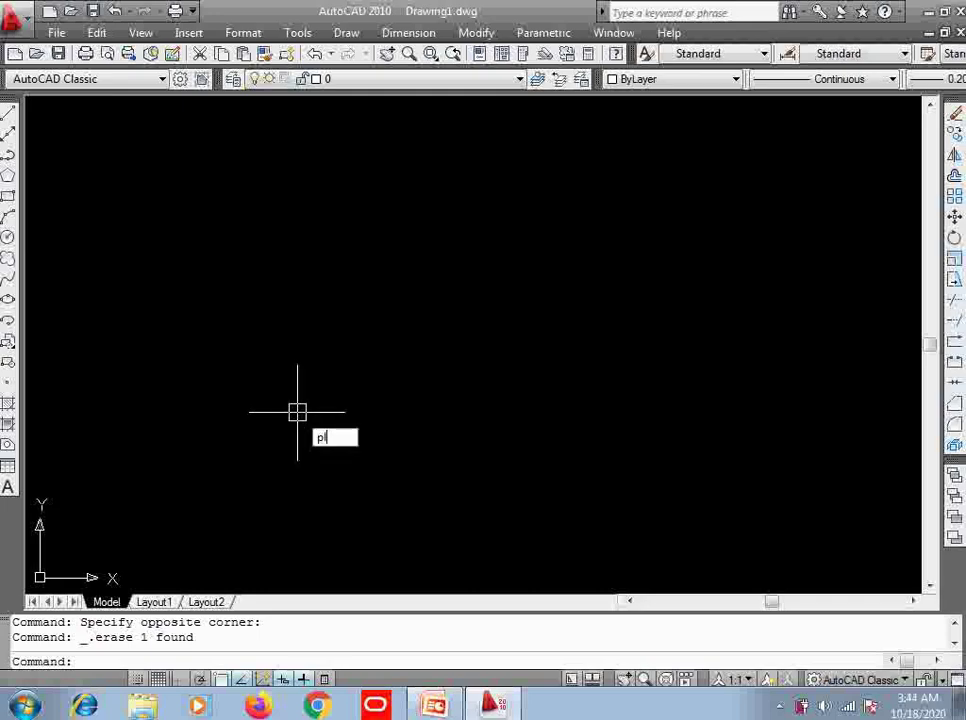
Draw a closed six-sided notched polyline outline and pan it toward the view centre
{"action": "key", "text": "Return"}
{"action": "left_click", "coordinate": [208, 197]}
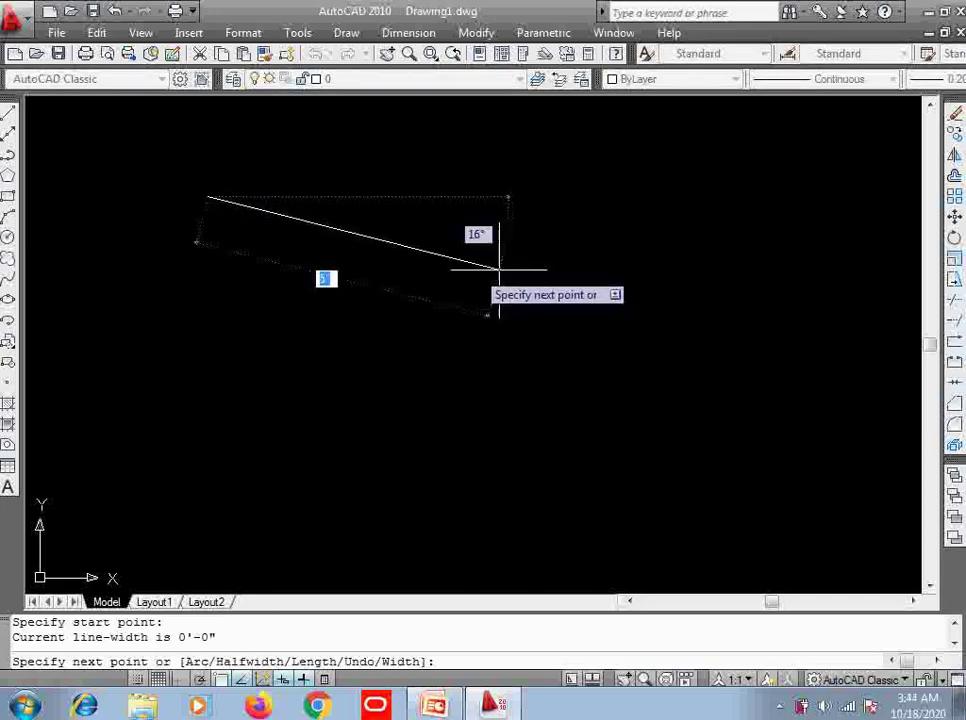
{"action": "left_click", "coordinate": [594, 277]}
{"action": "left_click", "coordinate": [468, 411]}
{"action": "left_click", "coordinate": [269, 355]}
{"action": "left_click", "coordinate": [153, 449]}
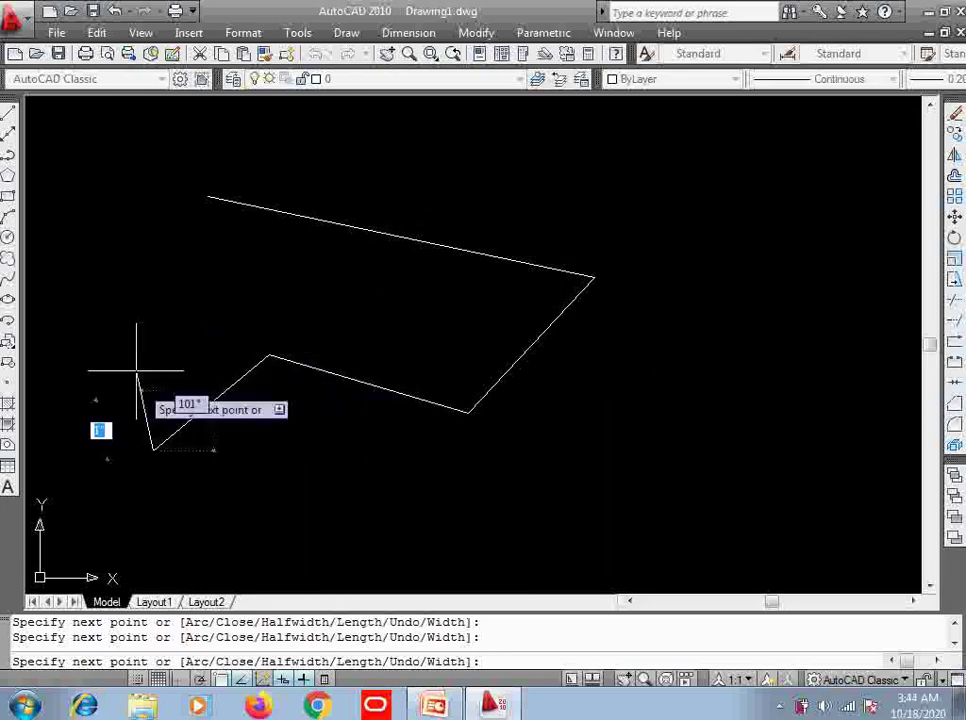
{"action": "left_click", "coordinate": [130, 349]}
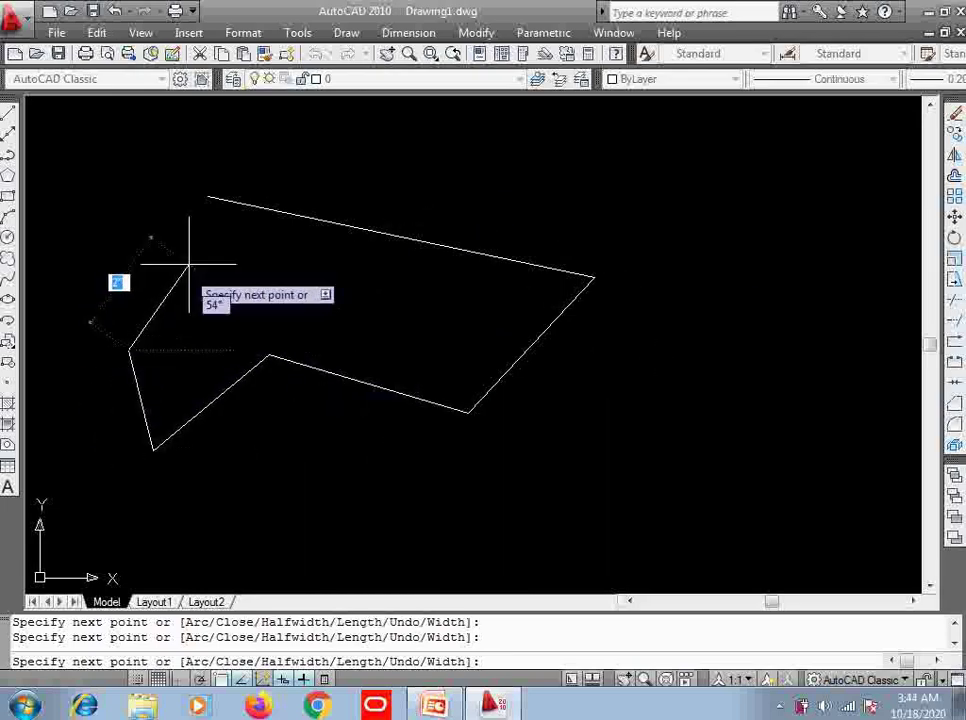
{"action": "left_click", "coordinate": [208, 197]}
{"action": "key", "text": "Return"}
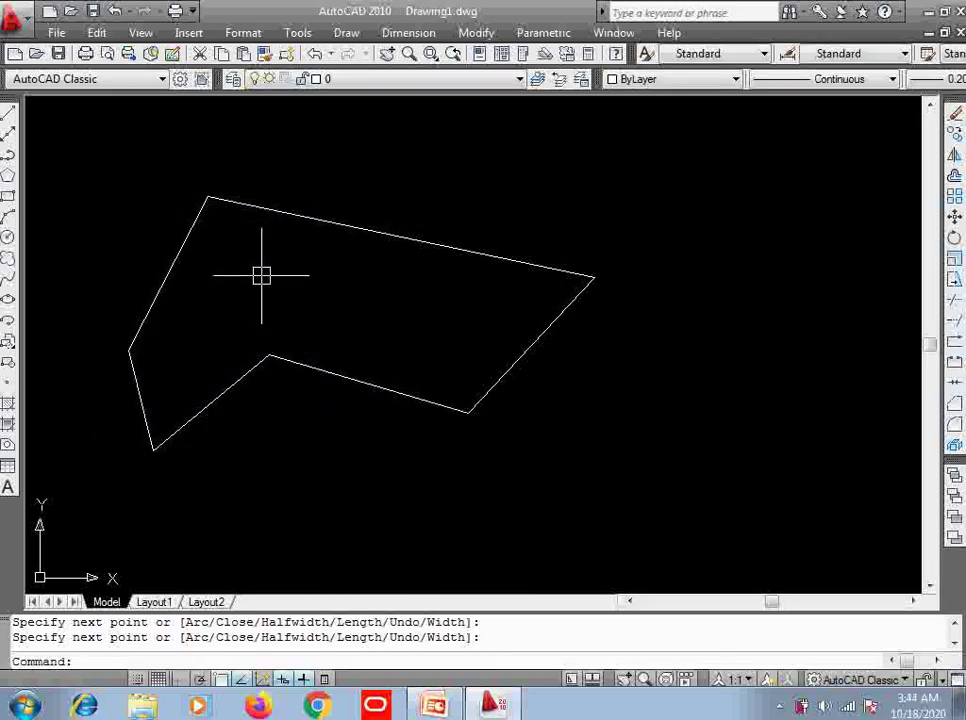
{"action": "middle_click_drag", "start_coordinate": [348, 277], "coordinate": [473, 330]}
{"action": "type", "text": "di"}
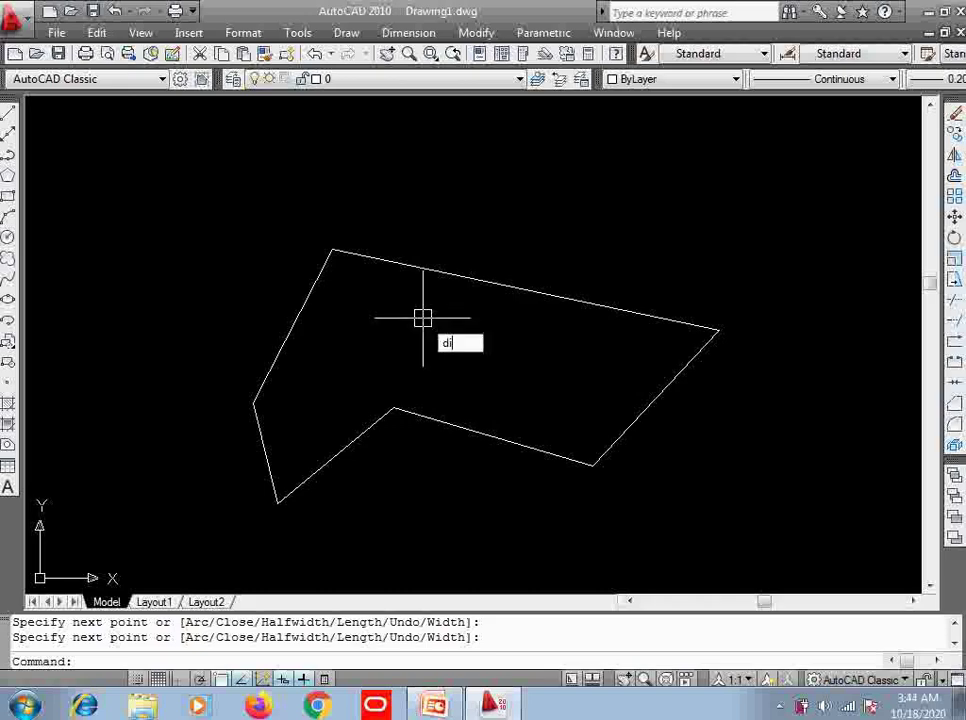
Measure the outline's top edge with DIST (about 7"), then cancel a second measurement
{"action": "key", "text": "Return"}
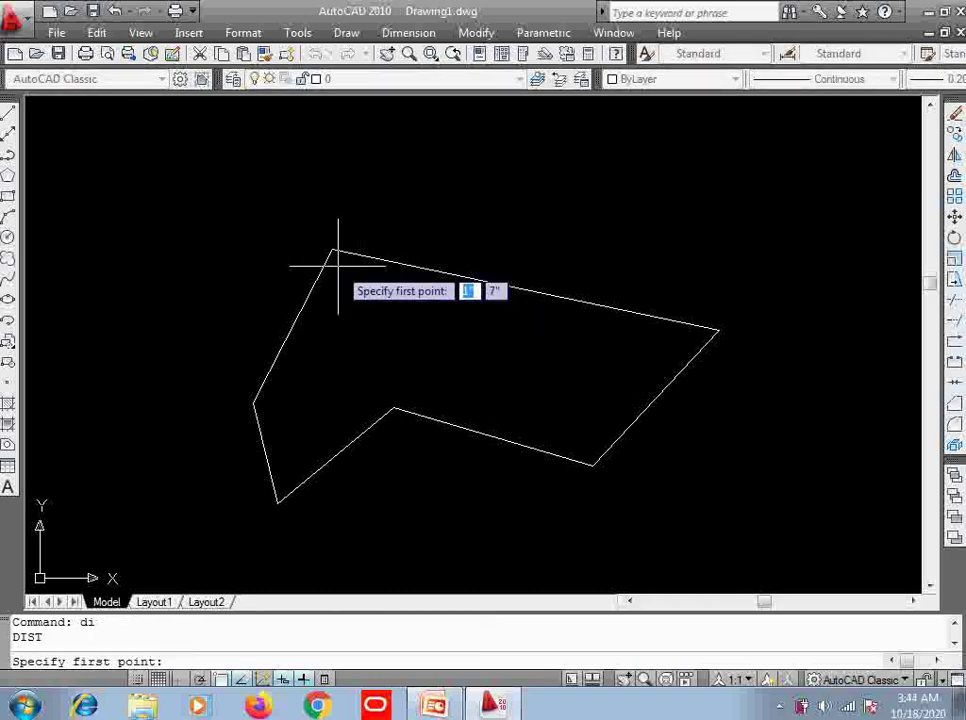
{"action": "left_click", "coordinate": [332, 249]}
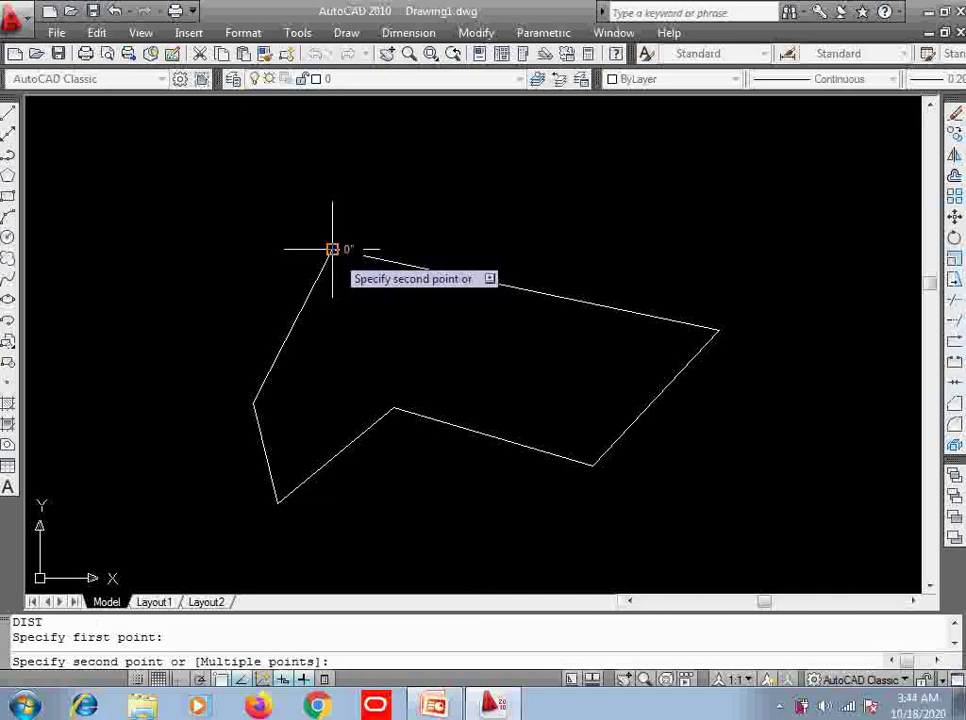
{"action": "left_click", "coordinate": [717, 330]}
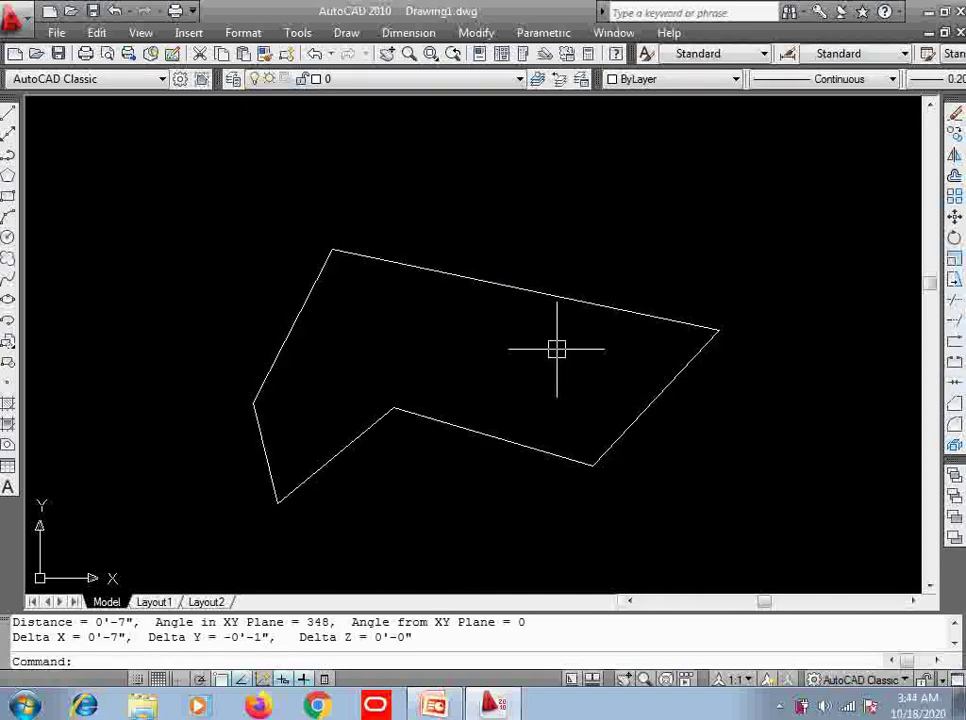
{"action": "type", "text": "di"}
{"action": "key", "text": "Return"}
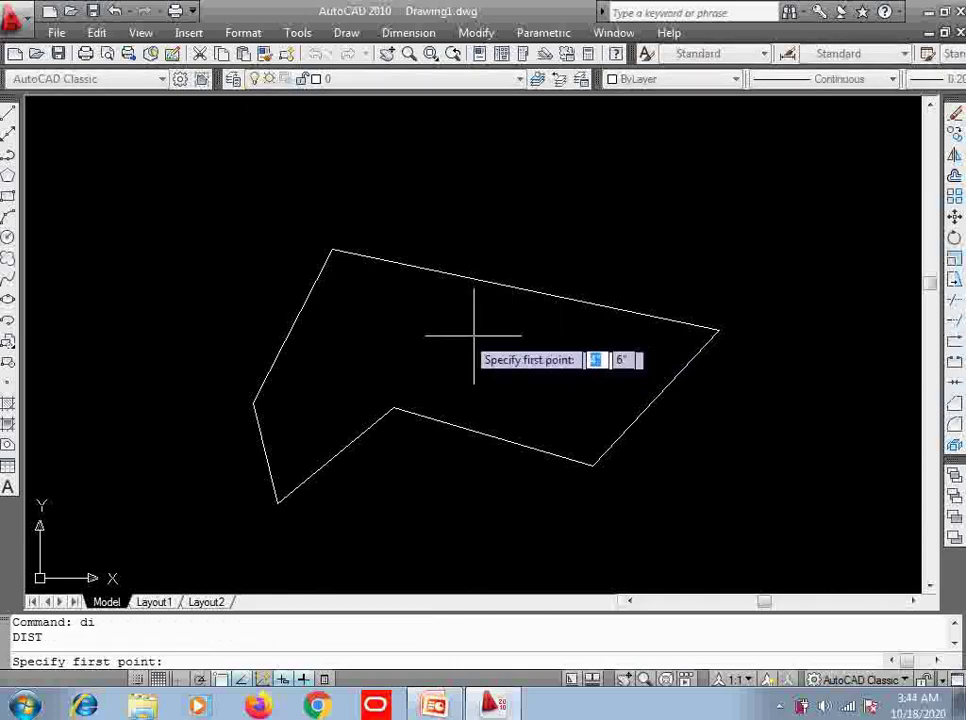
{"action": "left_click", "coordinate": [332, 250]}
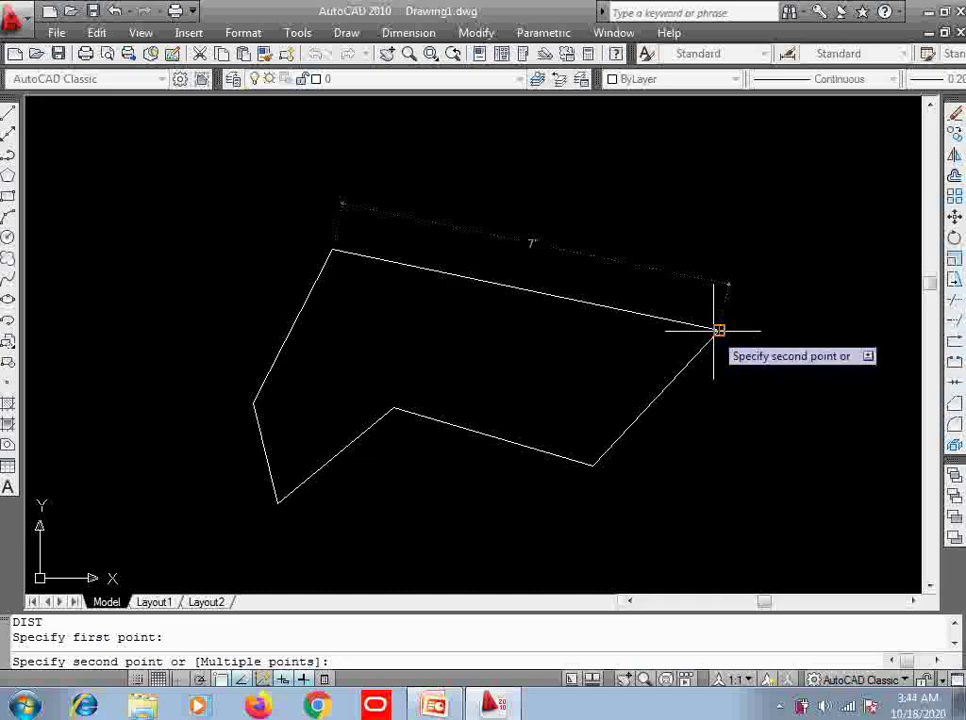
{"action": "key", "text": "Escape"}
{"action": "type", "text": "qdim"}
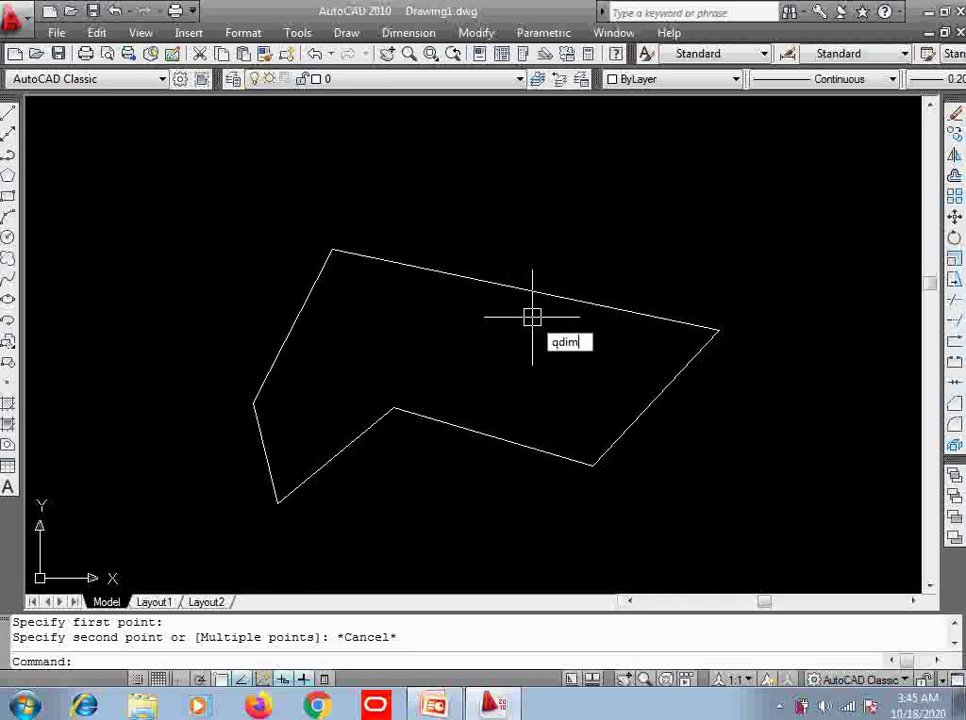
Quick-dimension the polygon with a continuous row of dimensions (3.6405, 2.3120) placed above it
{"action": "key", "text": "Return"}
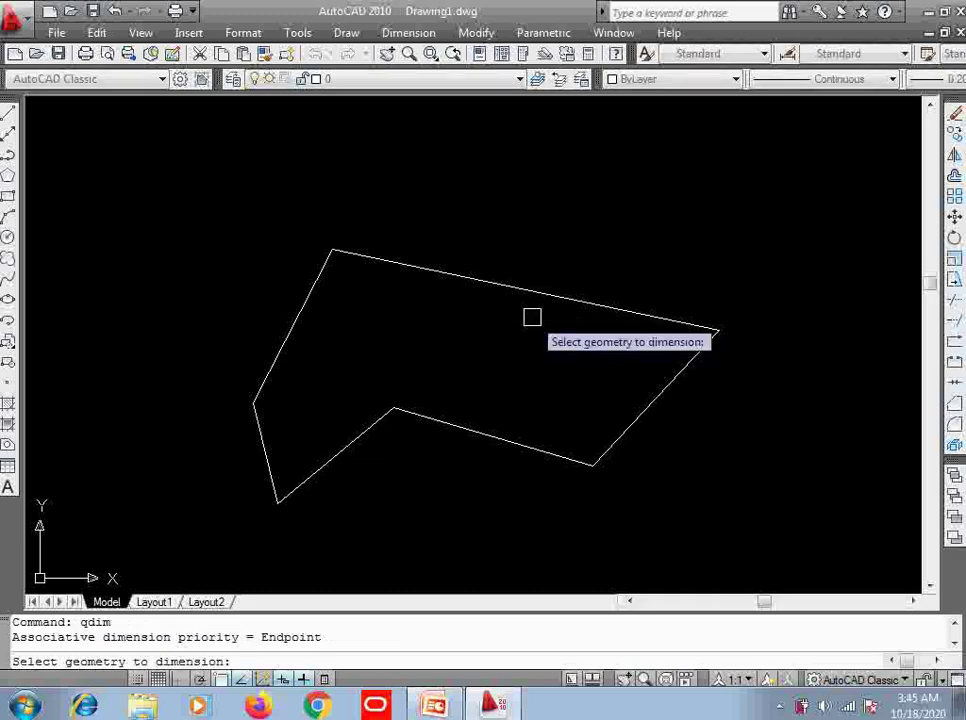
{"action": "left_click", "coordinate": [409, 270]}
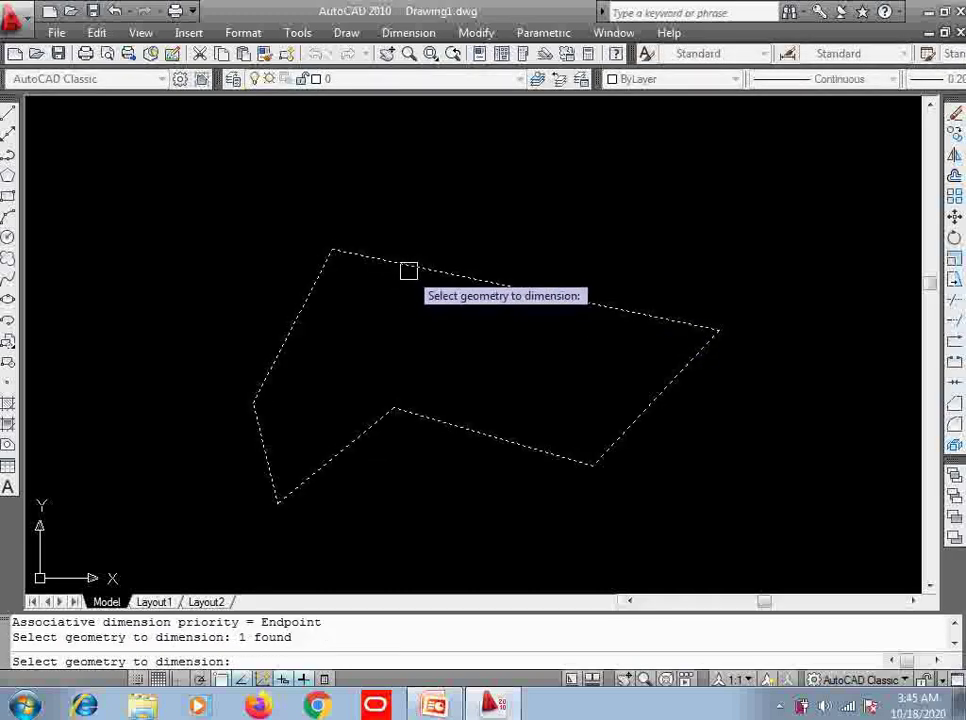
{"action": "key", "text": "Return"}
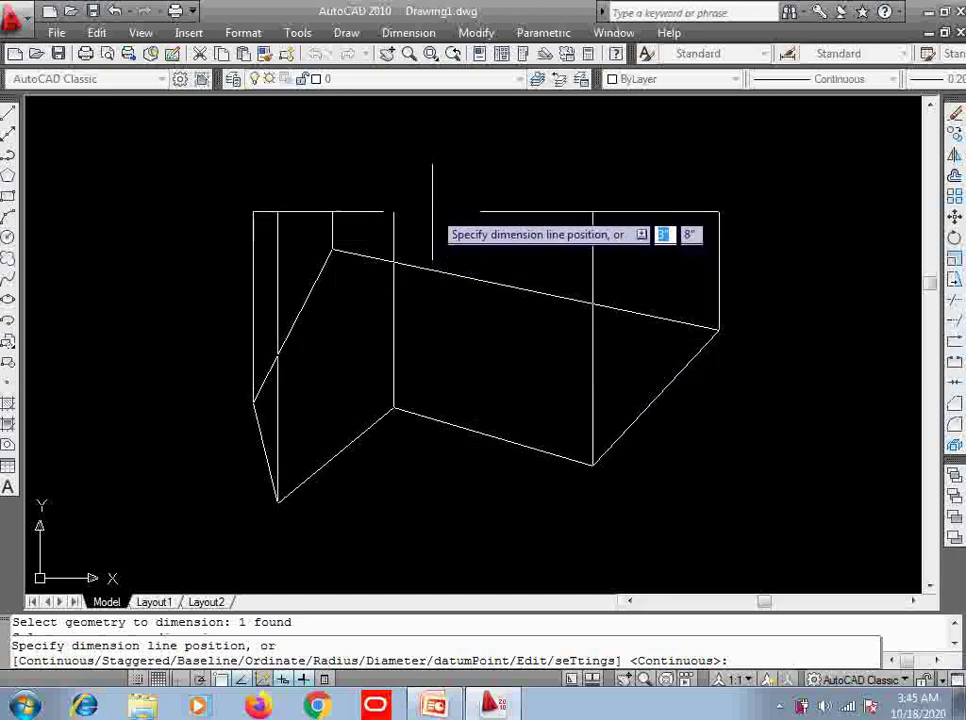
{"action": "left_click", "coordinate": [435, 176]}
Zoom and pan around the dimensioned polygon, then window-select all lines and dimensions
{"action": "scroll", "coordinate": [517, 190], "scroll_direction": "up", "scroll_amount": 2}
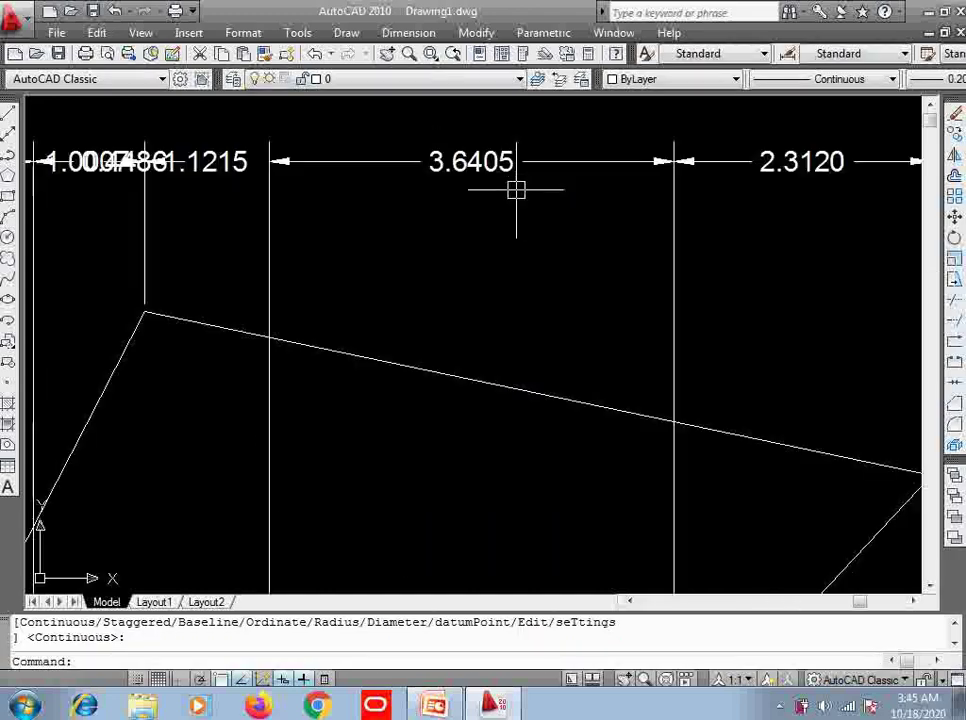
{"action": "scroll", "coordinate": [517, 183], "scroll_direction": "up", "scroll_amount": 3}
{"action": "middle_click_drag", "start_coordinate": [517, 183], "coordinate": [515, 230]}
{"action": "scroll", "coordinate": [516, 250], "scroll_direction": "down", "scroll_amount": 2}
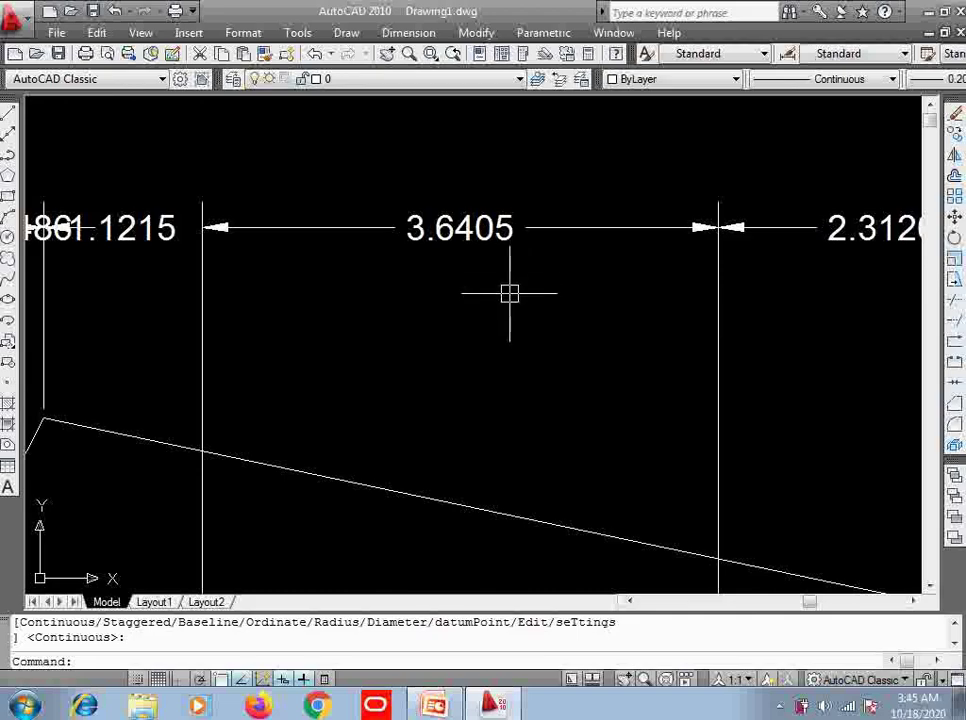
{"action": "scroll", "coordinate": [509, 295], "scroll_direction": "down", "scroll_amount": 2}
{"action": "scroll", "coordinate": [503, 302], "scroll_direction": "down", "scroll_amount": 2}
{"action": "middle_click_drag", "start_coordinate": [501, 305], "coordinate": [470, 224]}
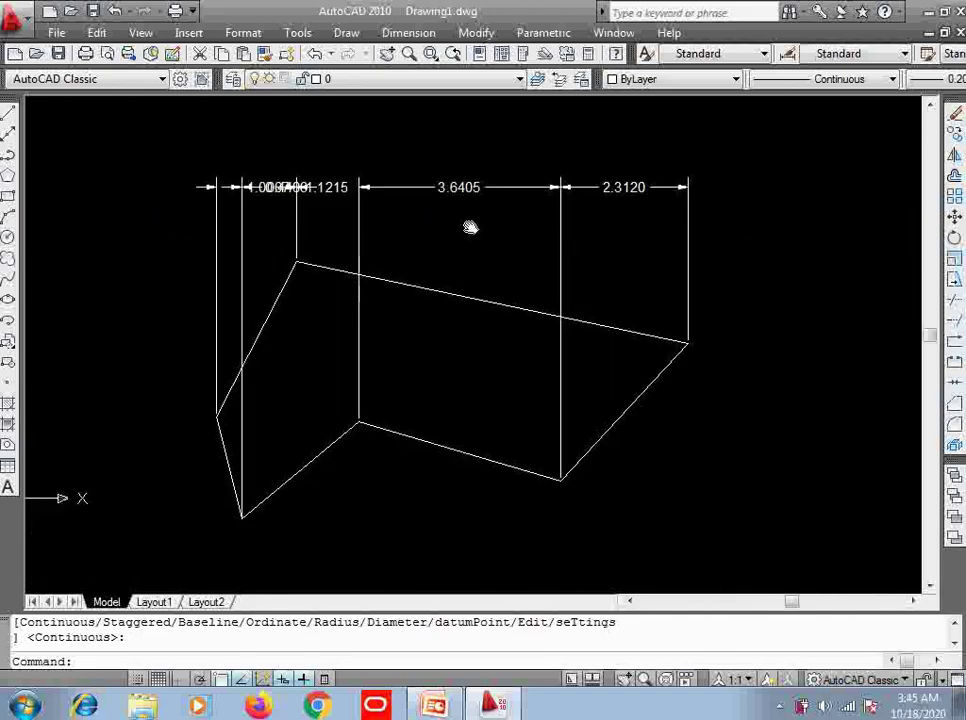
{"action": "left_click", "coordinate": [799, 147]}
{"action": "left_click", "coordinate": [171, 492]}
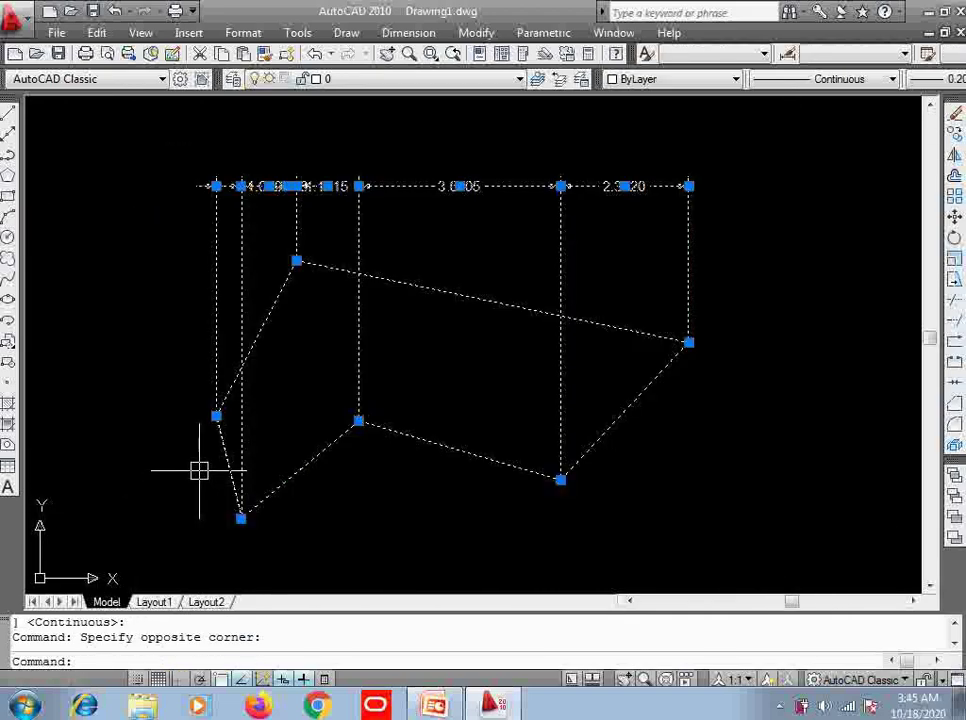
Erase the old dimensioned polygon and draw a closed seven-sided notched outline with LINE
{"action": "key", "text": "Delete"}
{"action": "type", "text": "l"}
{"action": "key", "text": "Return"}
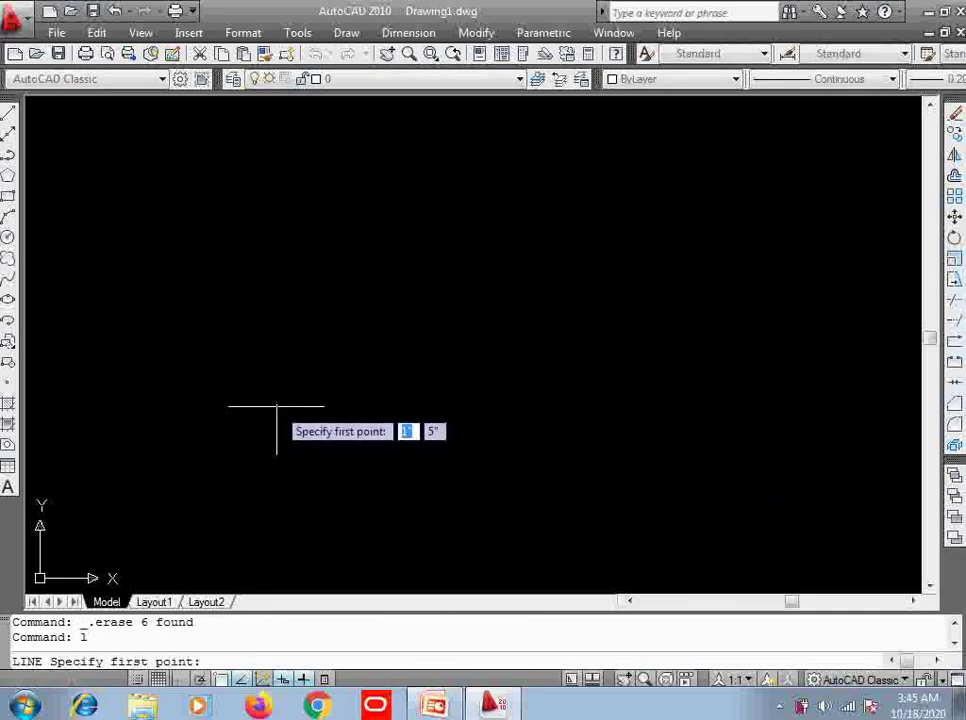
{"action": "left_click", "coordinate": [242, 245]}
{"action": "left_click", "coordinate": [680, 243]}
{"action": "left_click", "coordinate": [668, 404]}
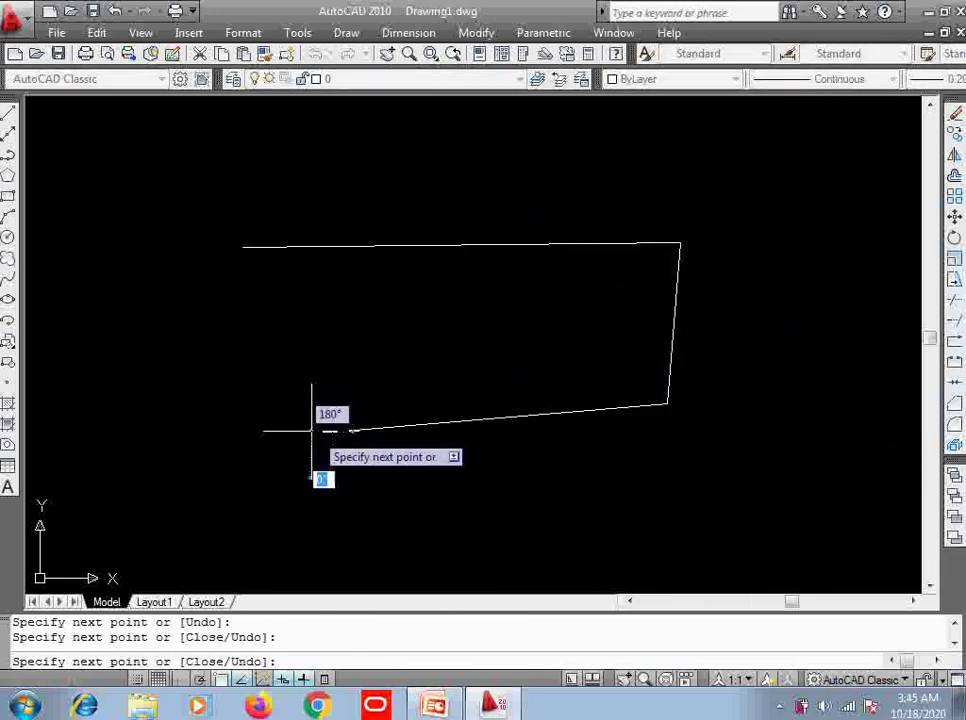
{"action": "left_click", "coordinate": [333, 432]}
{"action": "left_click", "coordinate": [274, 347]}
{"action": "left_click", "coordinate": [113, 335]}
{"action": "left_click", "coordinate": [118, 238]}
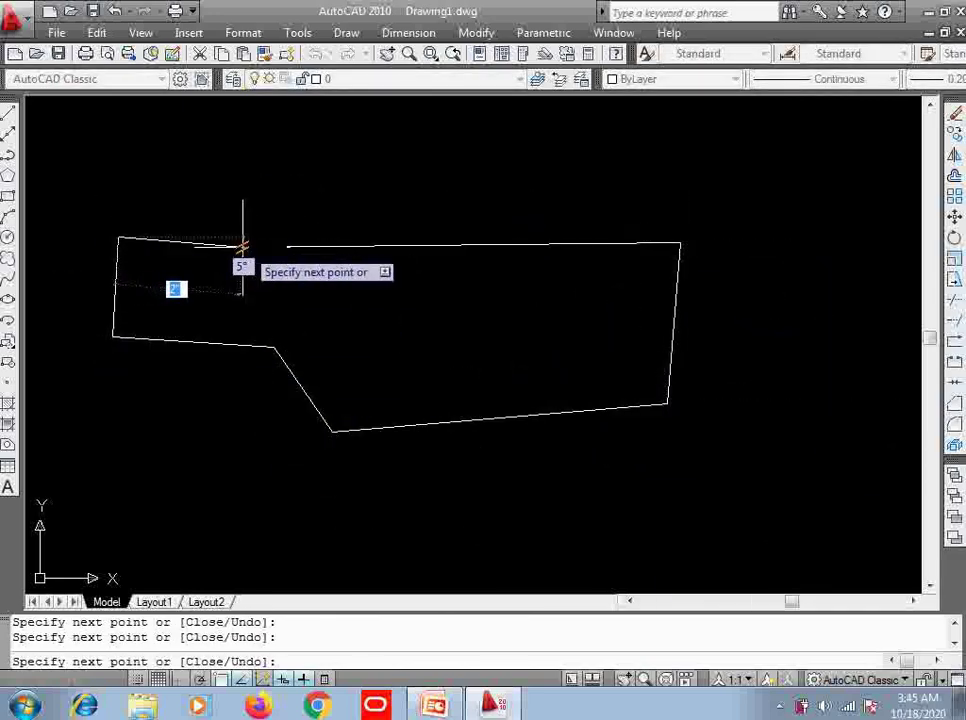
{"action": "left_click", "coordinate": [245, 245]}
{"action": "key", "text": "Return"}
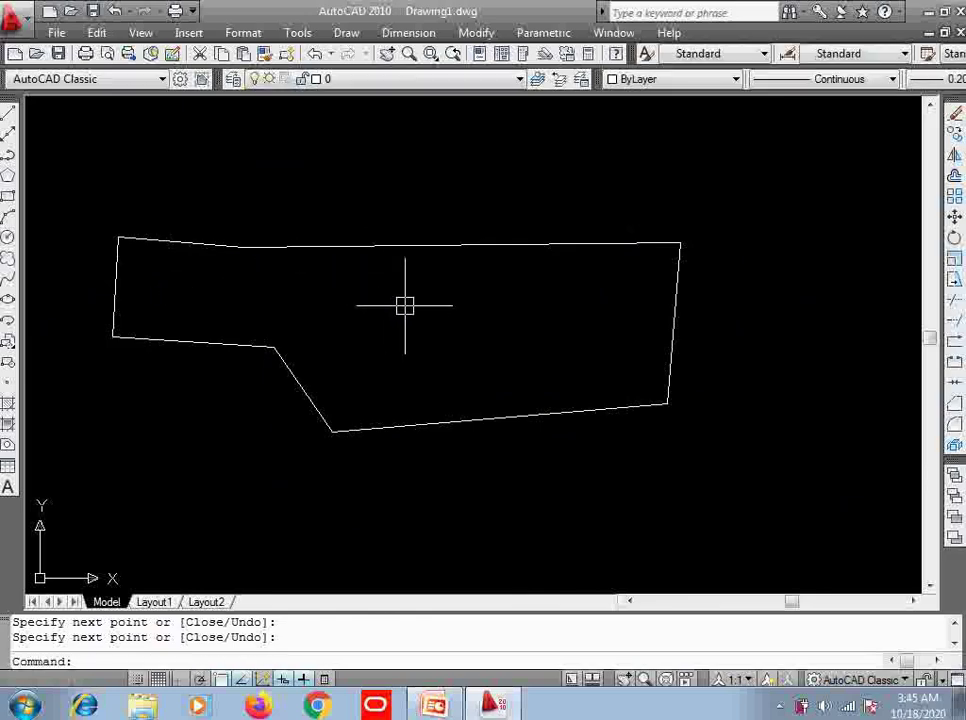
Quick-dimension the outline's long top edge, placing the 7.9008 dimension above it
{"action": "type", "text": "qdim"}
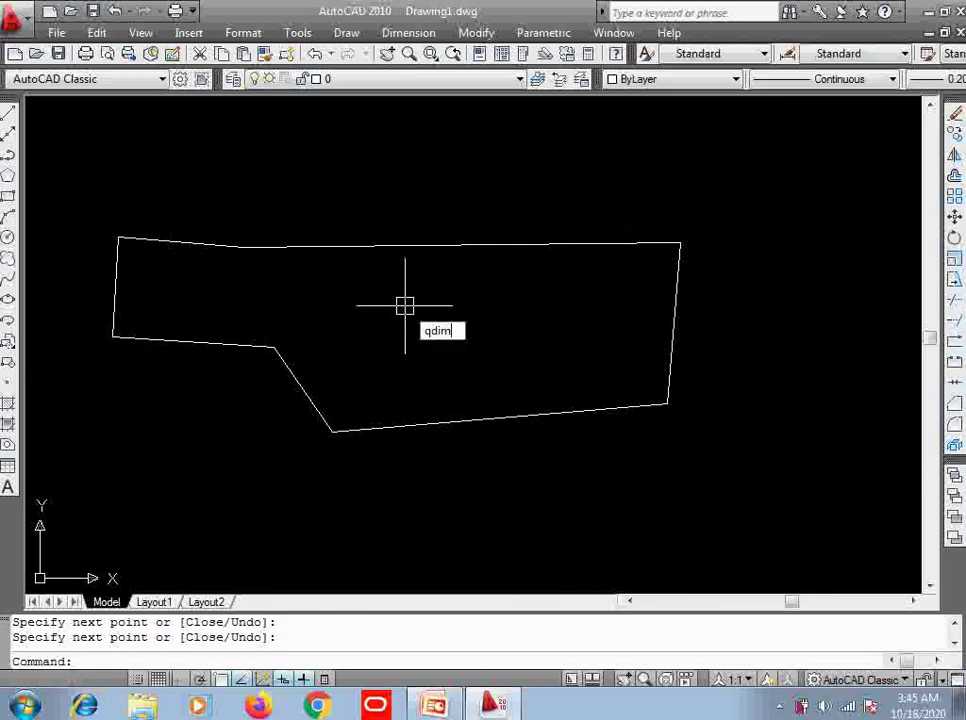
{"action": "key", "text": "Return"}
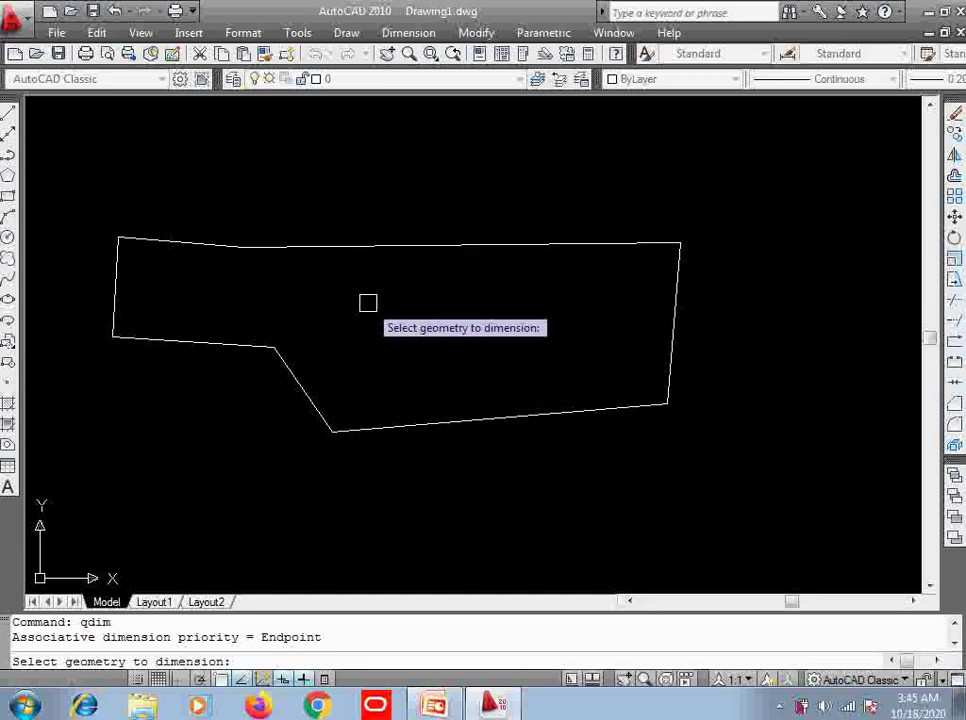
{"action": "left_click", "coordinate": [318, 248]}
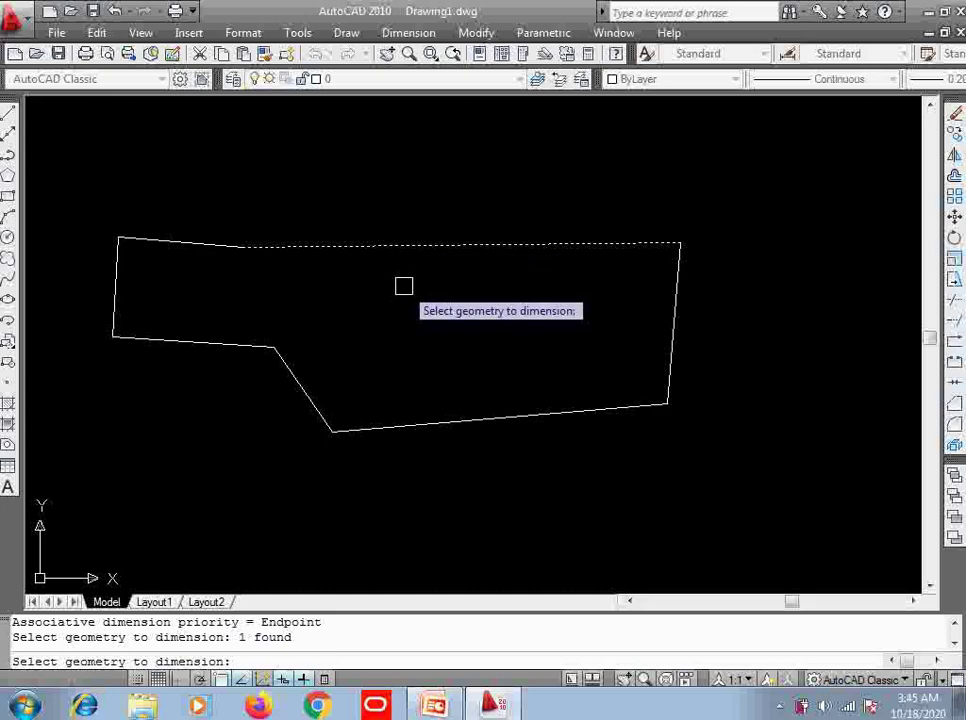
{"action": "key", "text": "Return"}
{"action": "left_click", "coordinate": [425, 199]}
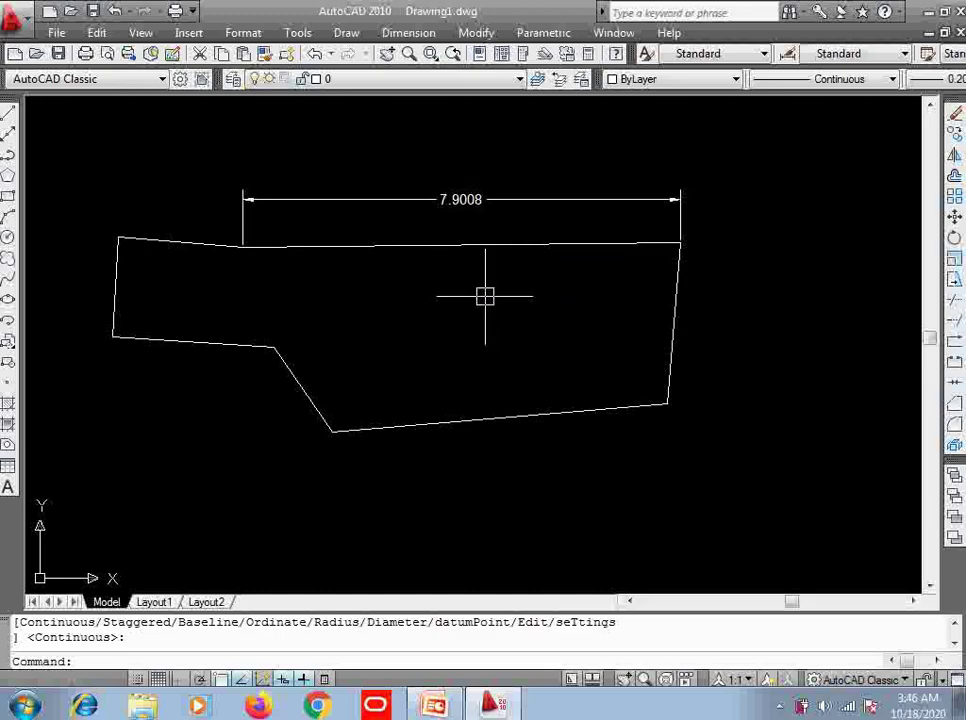
{"action": "type", "text": "qdim"}
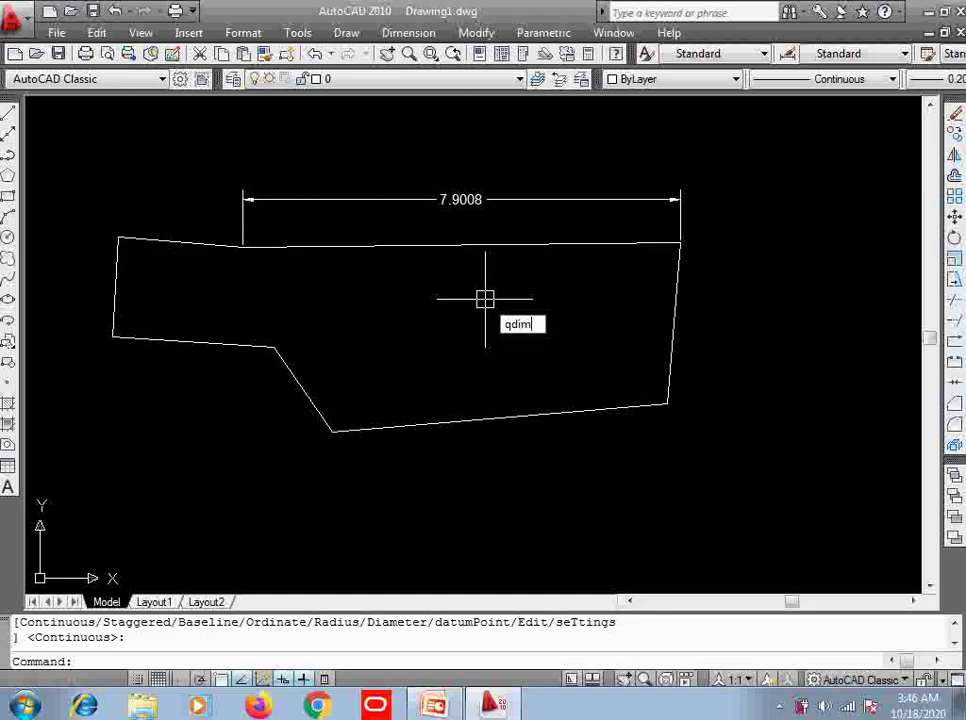
Quick-dimension the right edge with 2.9093 placed to the right of the shape
{"action": "key", "text": "Return"}
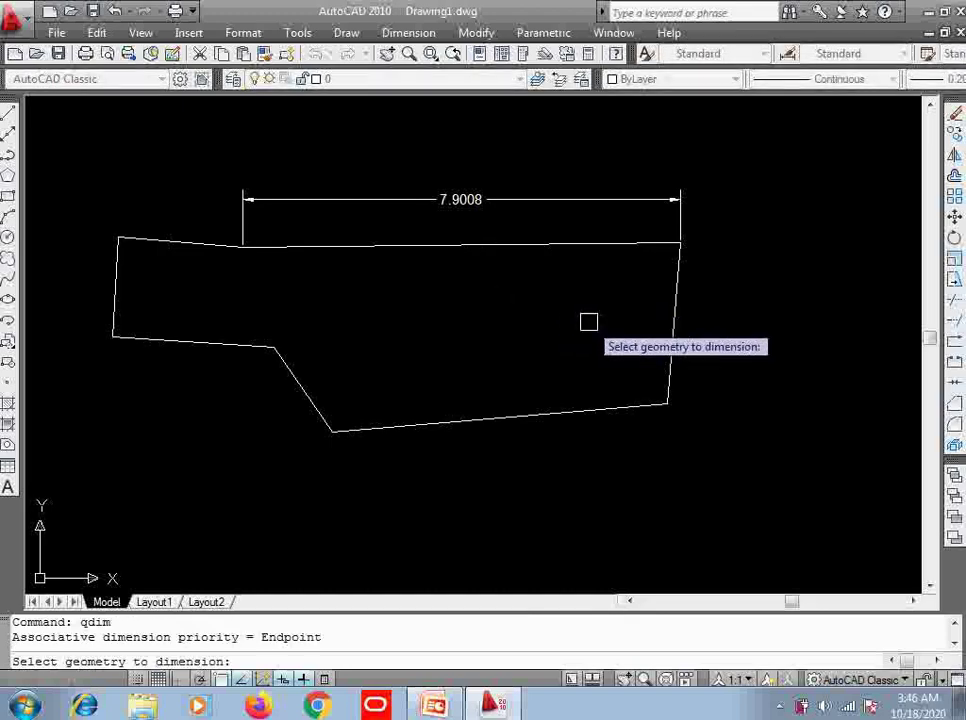
{"action": "left_click", "coordinate": [671, 319]}
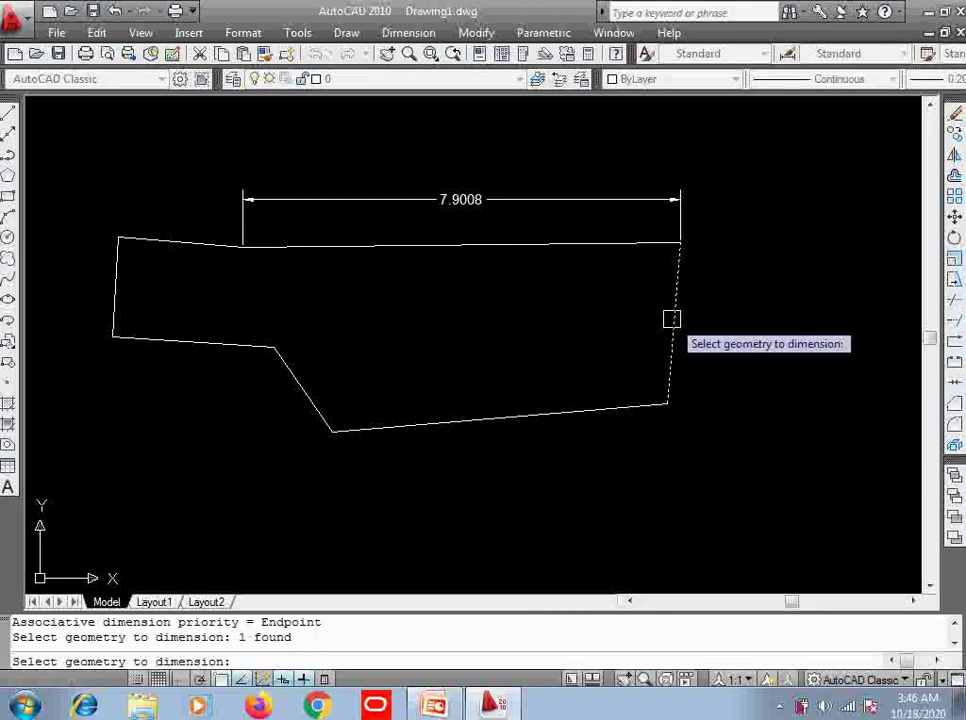
{"action": "key", "text": "Return"}
{"action": "left_click", "coordinate": [756, 321]}
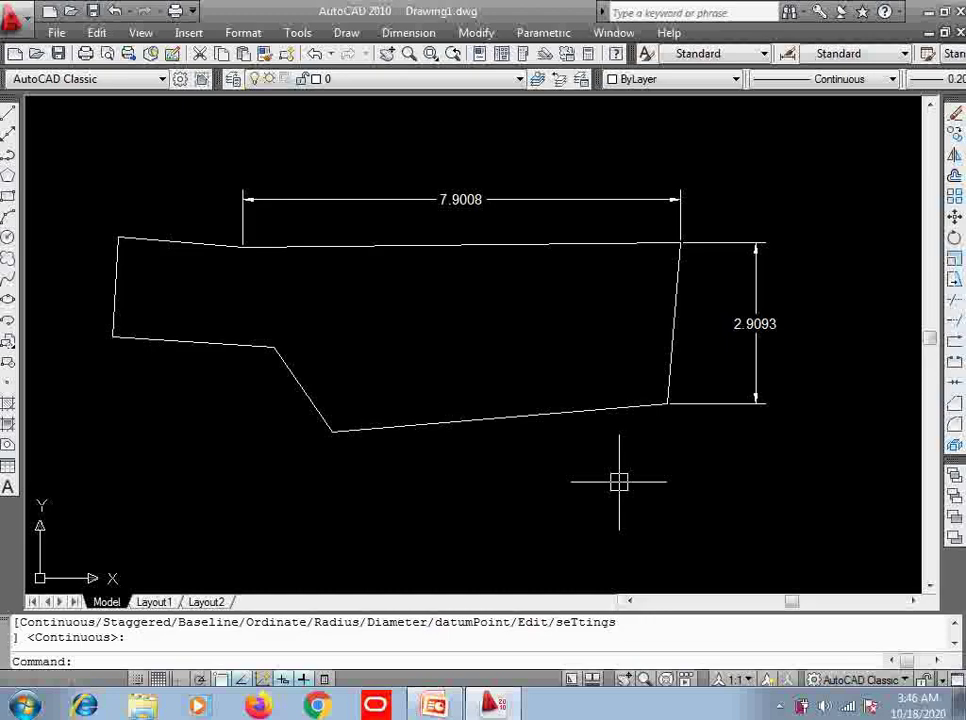
Quick-dimension the sloping bottom edge with 6.0448 placed below the shape
{"action": "key", "text": "Escape"}
{"action": "key", "text": "Return"}
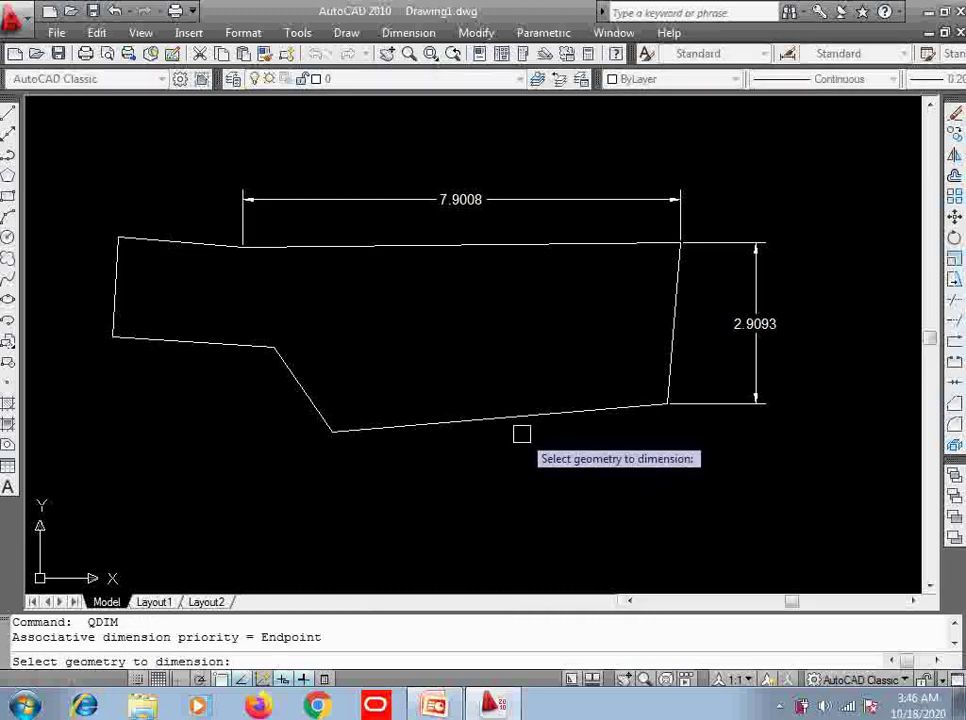
{"action": "left_click", "coordinate": [510, 421]}
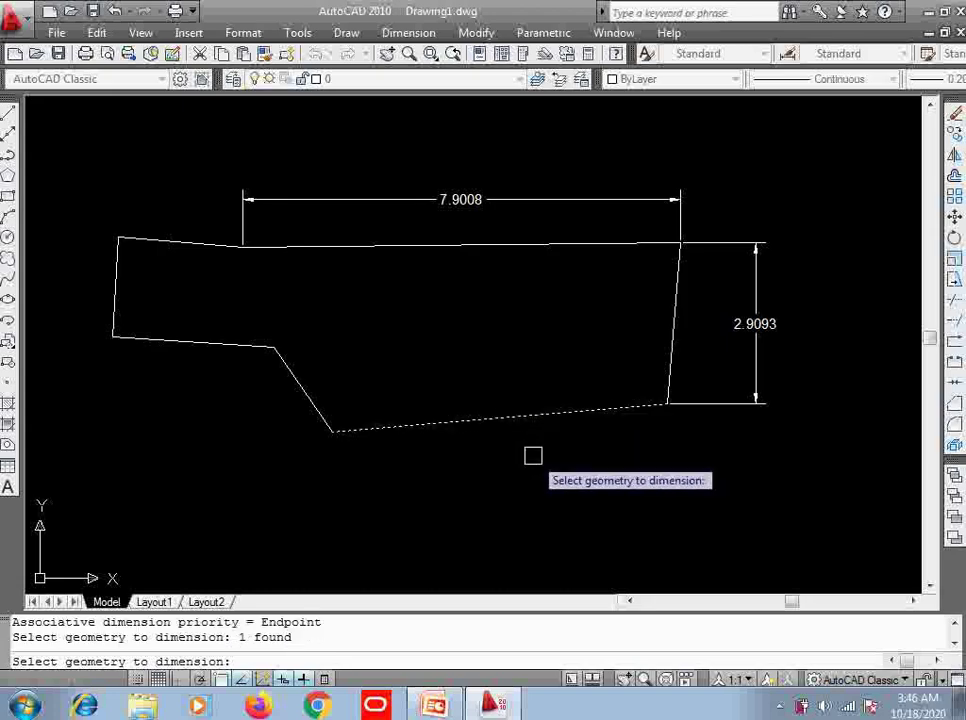
{"action": "key", "text": "Return"}
{"action": "left_click", "coordinate": [650, 495]}
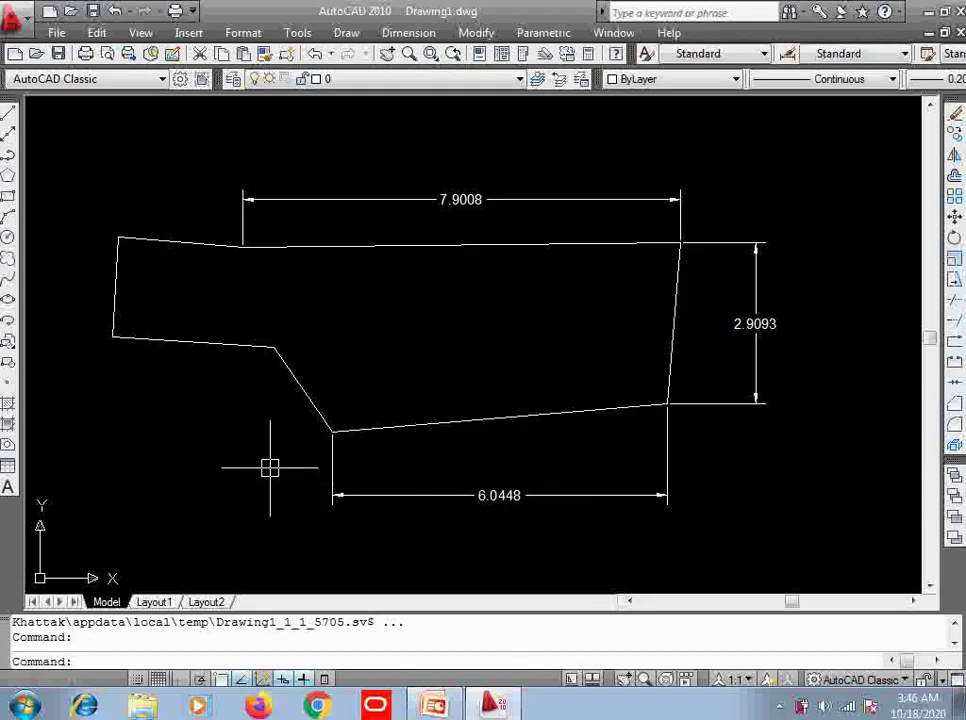
Quick-dimension the diagonal (1.5312), lower-left (2.9117) and short left (1.8034) edges
{"action": "key", "text": "Return"}
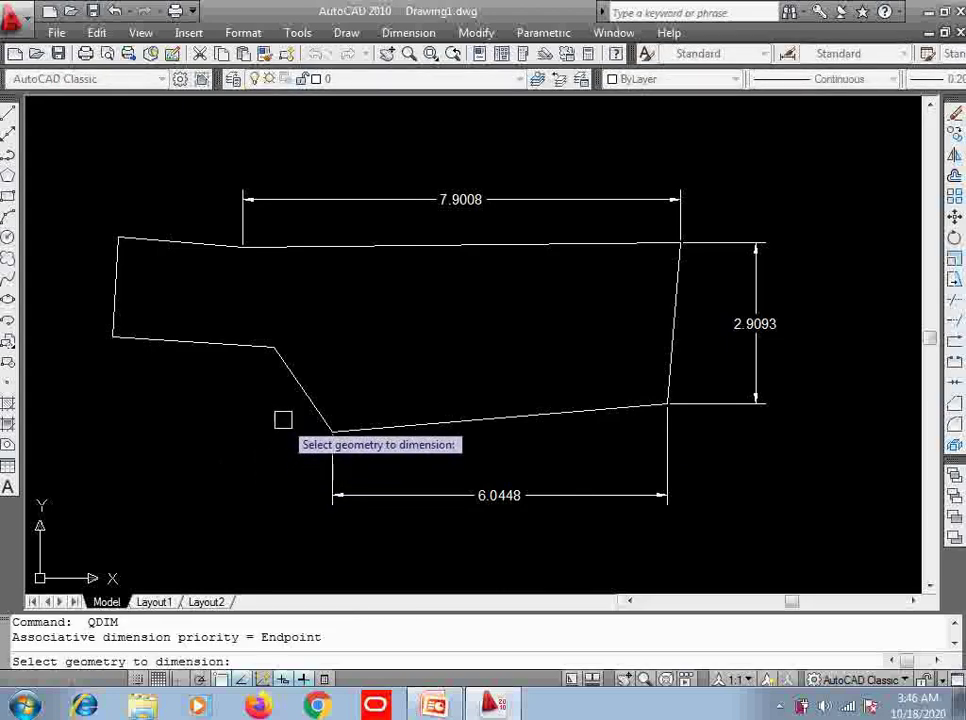
{"action": "left_click", "coordinate": [293, 390]}
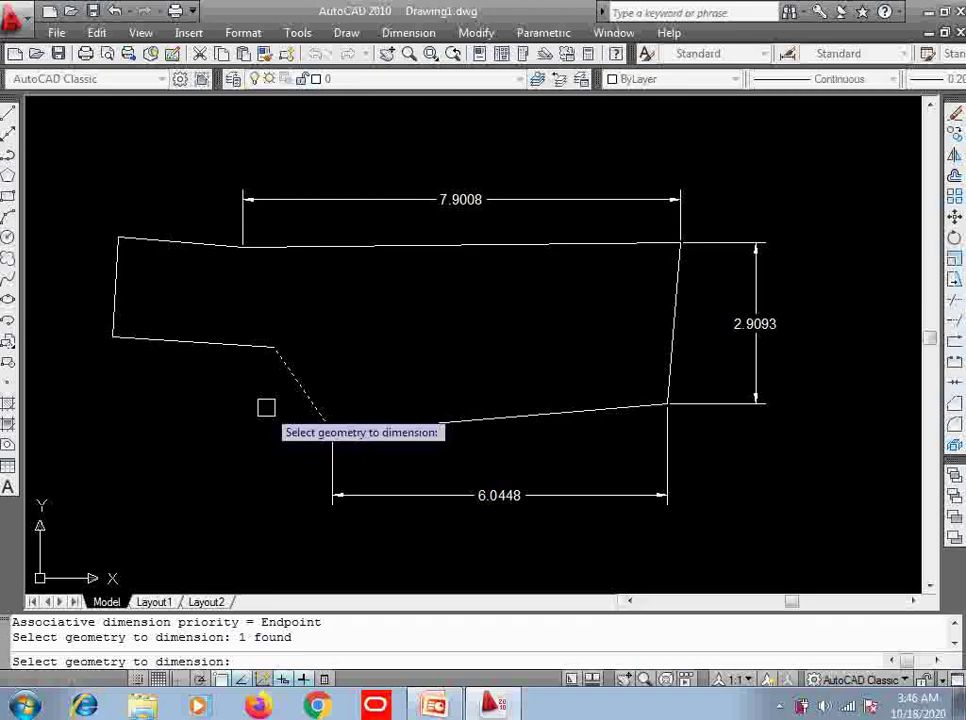
{"action": "key", "text": "Return"}
{"action": "left_click", "coordinate": [232, 425]}
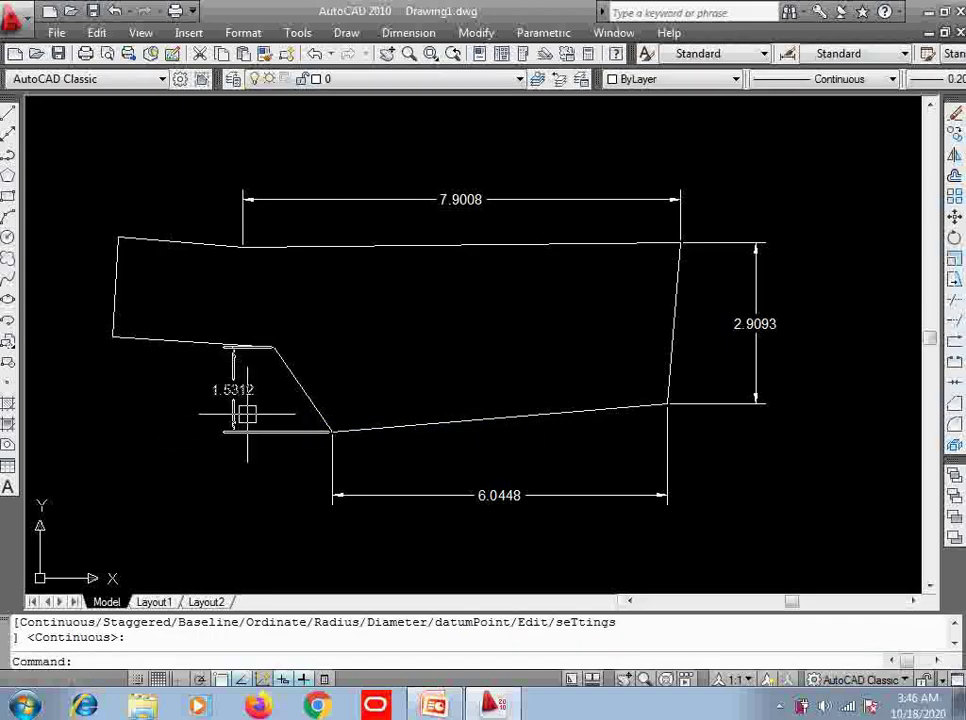
{"action": "key", "text": "Return"}
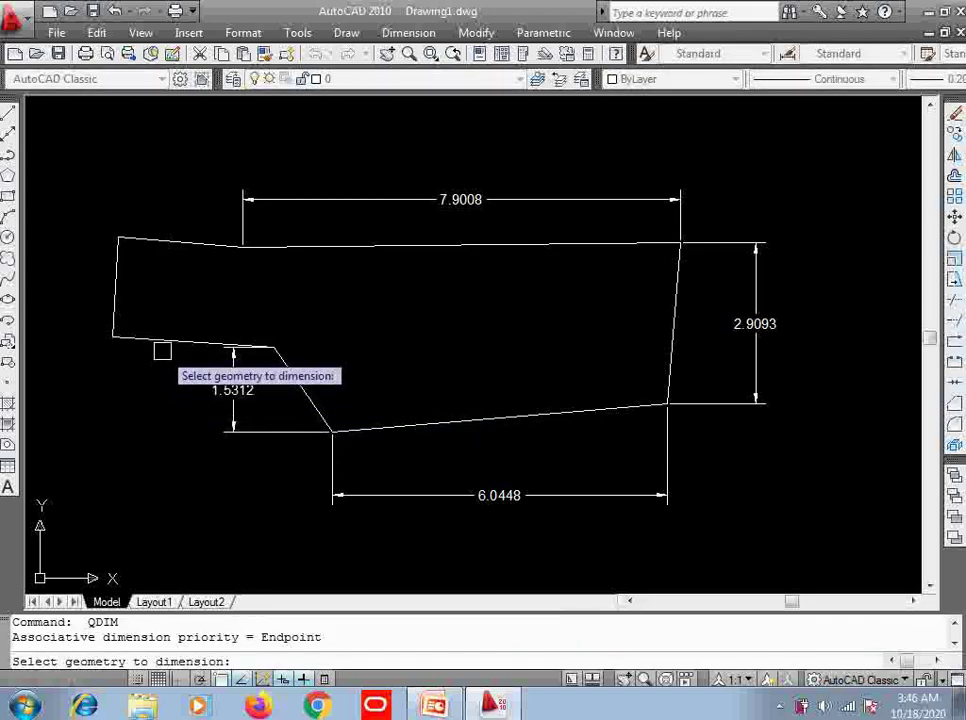
{"action": "left_click", "coordinate": [162, 340]}
{"action": "key", "text": "Return"}
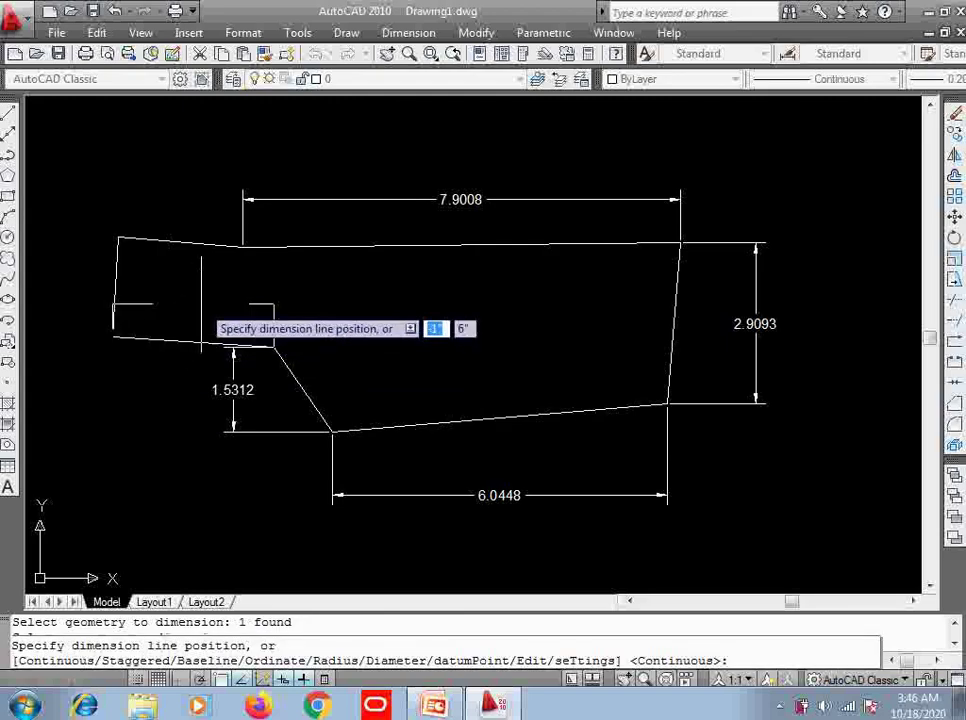
{"action": "left_click", "coordinate": [201, 303]}
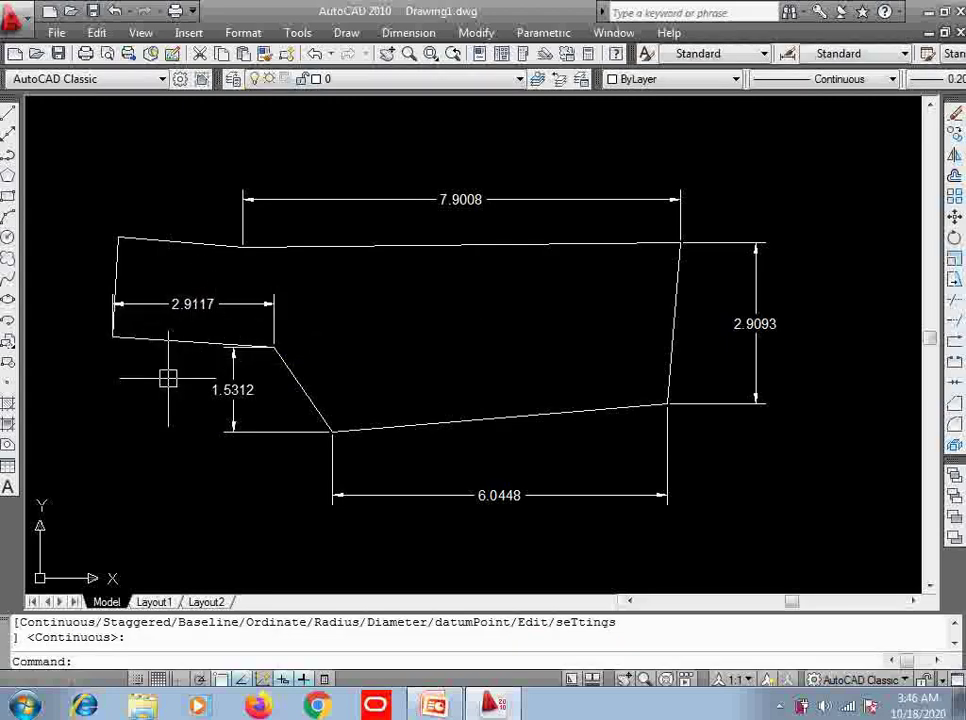
{"action": "key", "text": "Return"}
{"action": "left_click", "coordinate": [116, 266]}
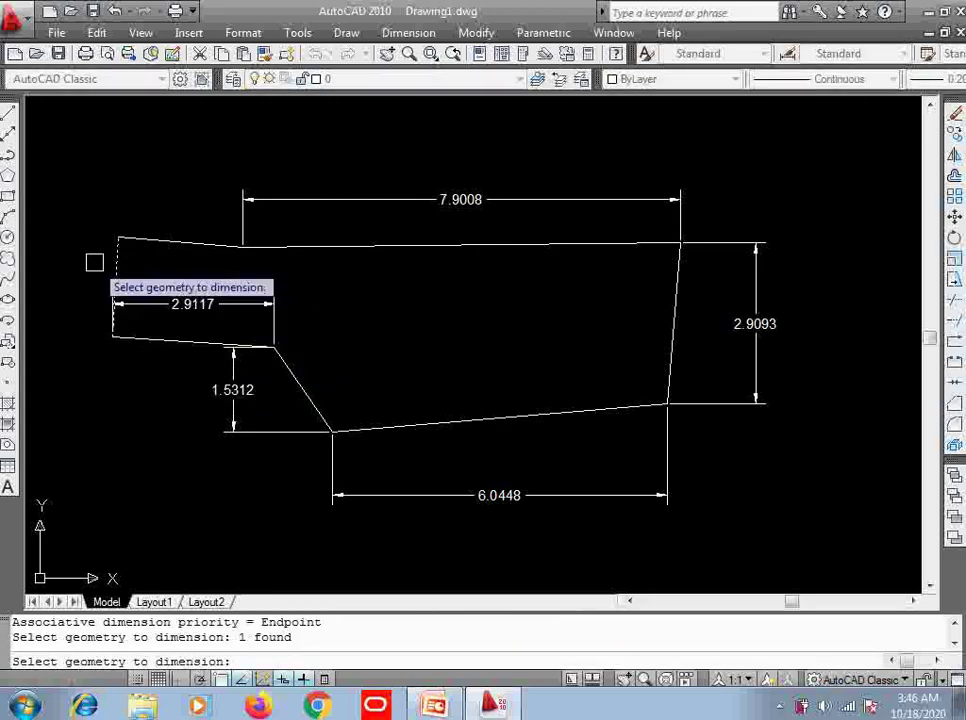
{"action": "key", "text": "Return"}
{"action": "left_click", "coordinate": [82, 252]}
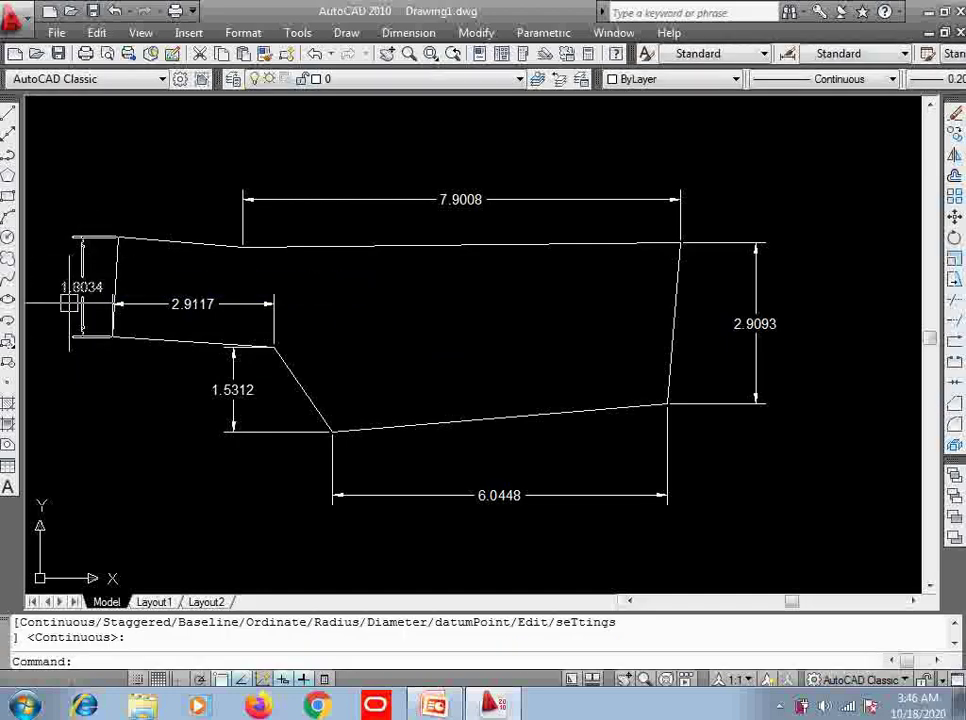